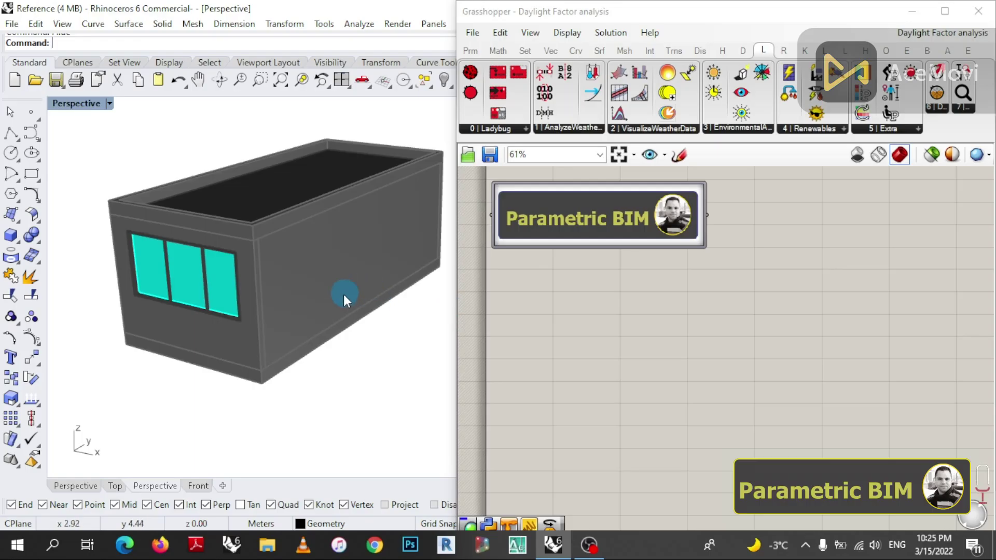
# - Minimize the Grasshopper window and orbit the view around the office box
pyautogui.moveTo(344, 296); pyautogui.dragTo(360, 311, button='right')
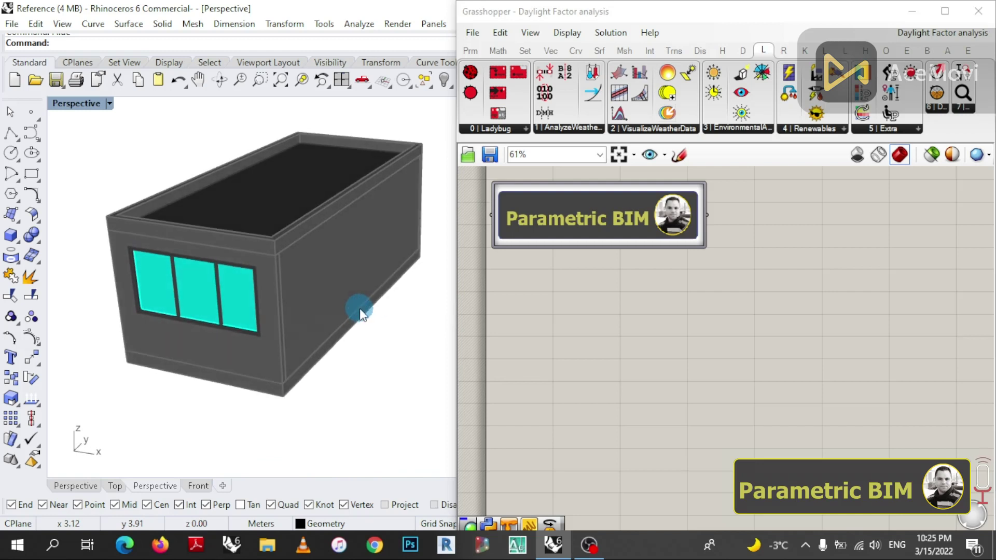
pyautogui.scroll(-3, 360, 312)
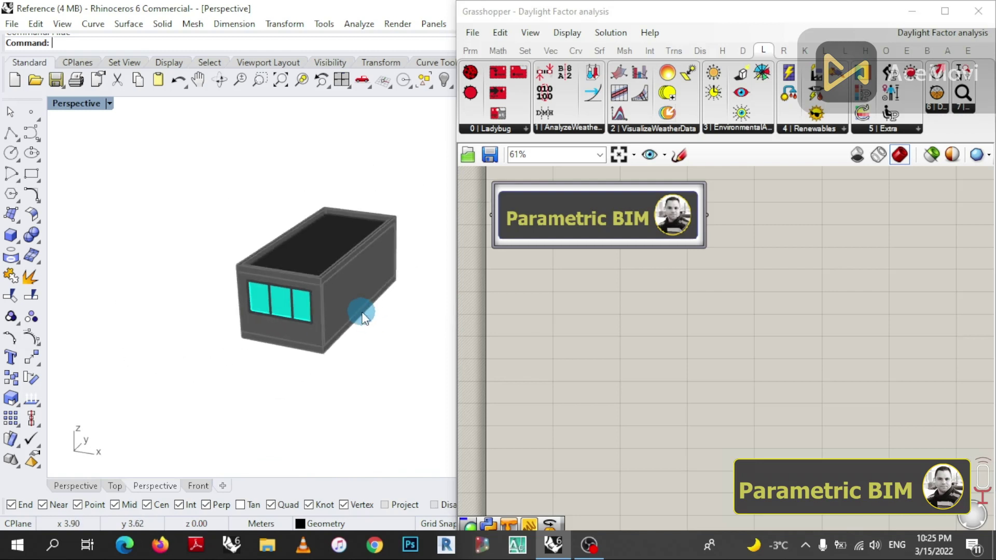
pyautogui.click(915, 11)
pyautogui.scroll(3, 454, 282)
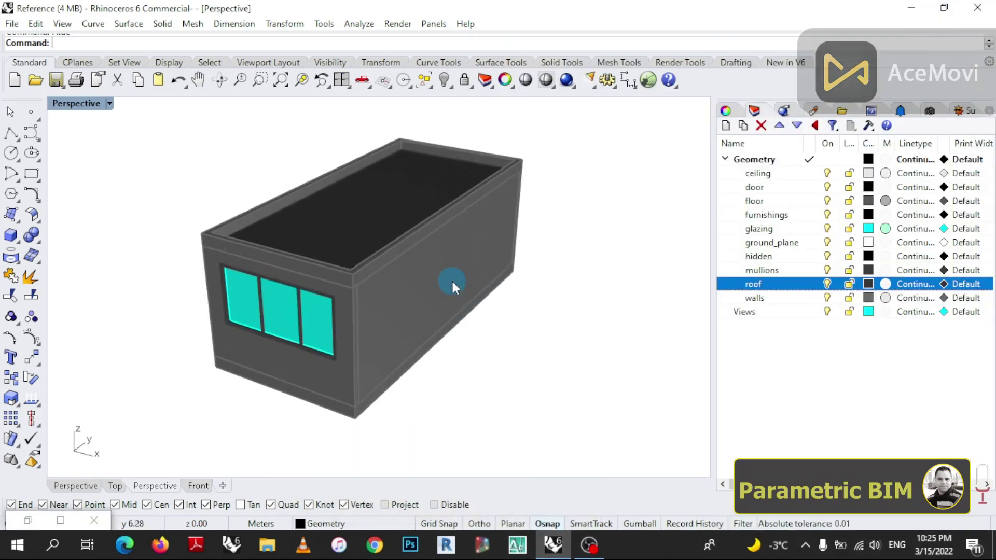
pyautogui.moveTo(507, 332); pyautogui.dragTo(496, 326, button='right')
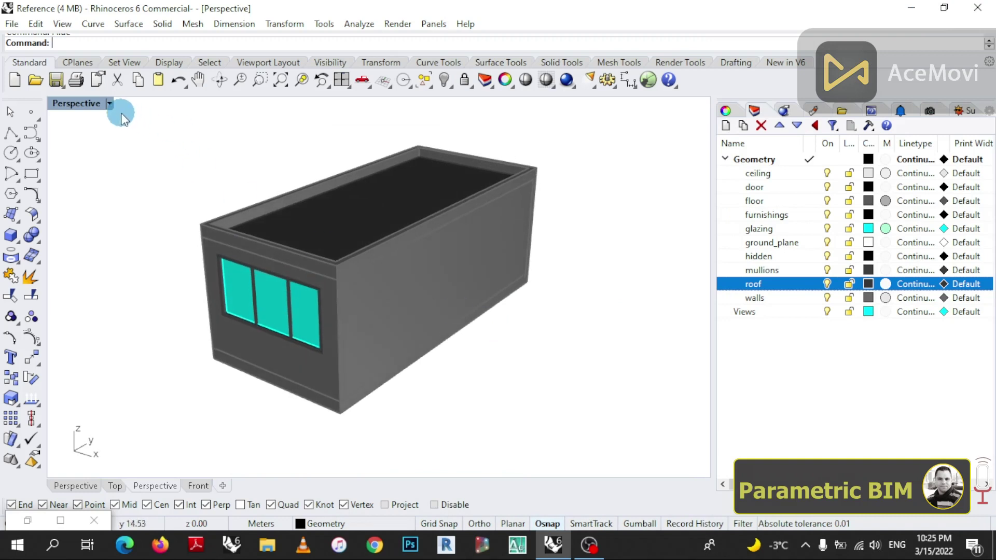
# - Inspect the room in Wireframe display, then return the Perspective viewport to Shaded
pyautogui.click(110, 103)
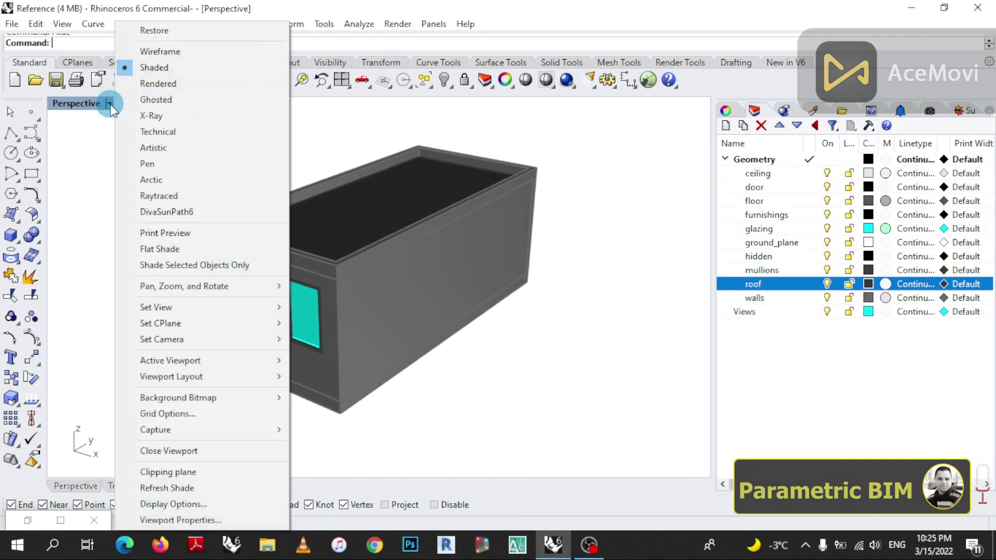
pyautogui.click(165, 52)
pyautogui.moveTo(413, 220); pyautogui.dragTo(449, 269, button='right')
pyautogui.scroll(8, 385, 240)
pyautogui.scroll(-5, 450, 270)
pyautogui.scroll(-2, 450, 270)
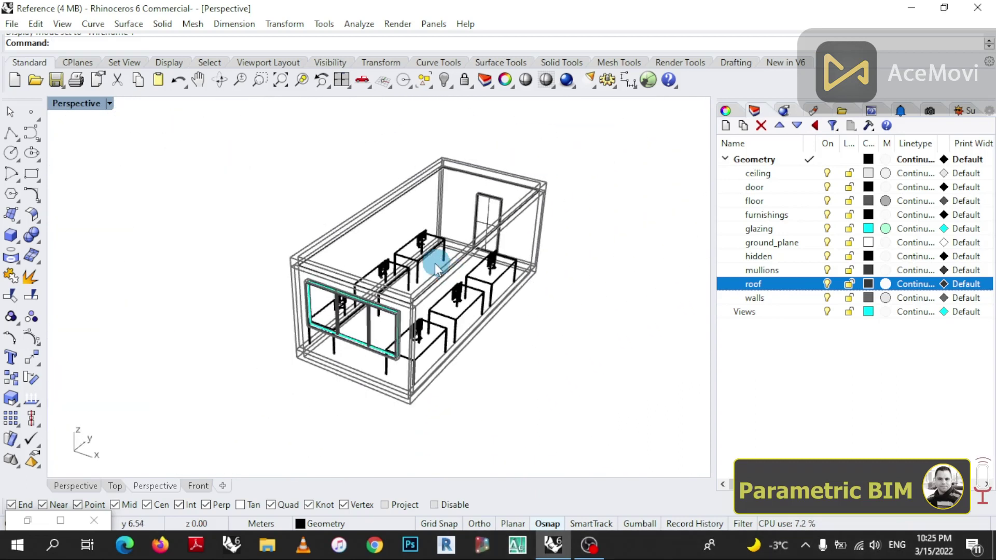
pyautogui.scroll(3, 435, 263)
pyautogui.scroll(-1, 427, 262)
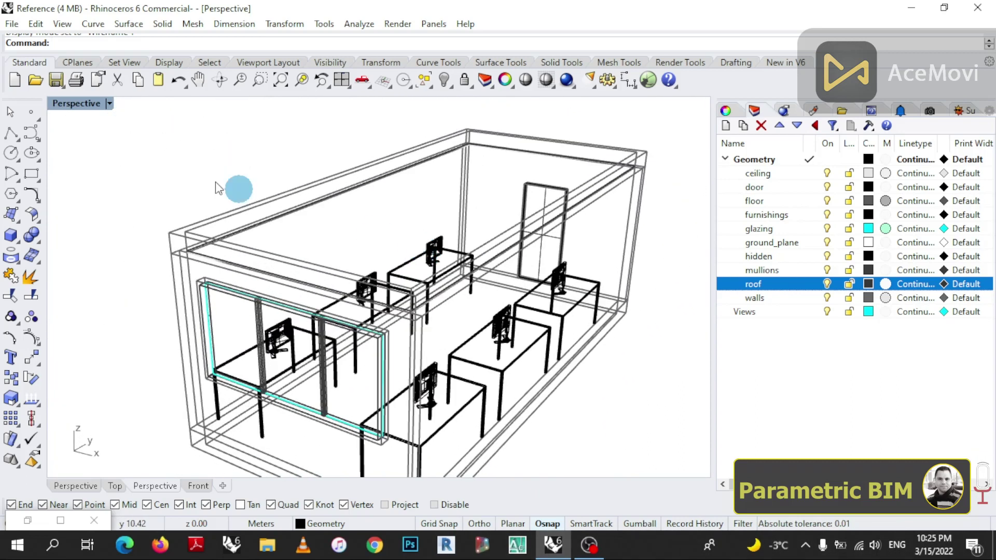
pyautogui.click(110, 103)
pyautogui.click(154, 67)
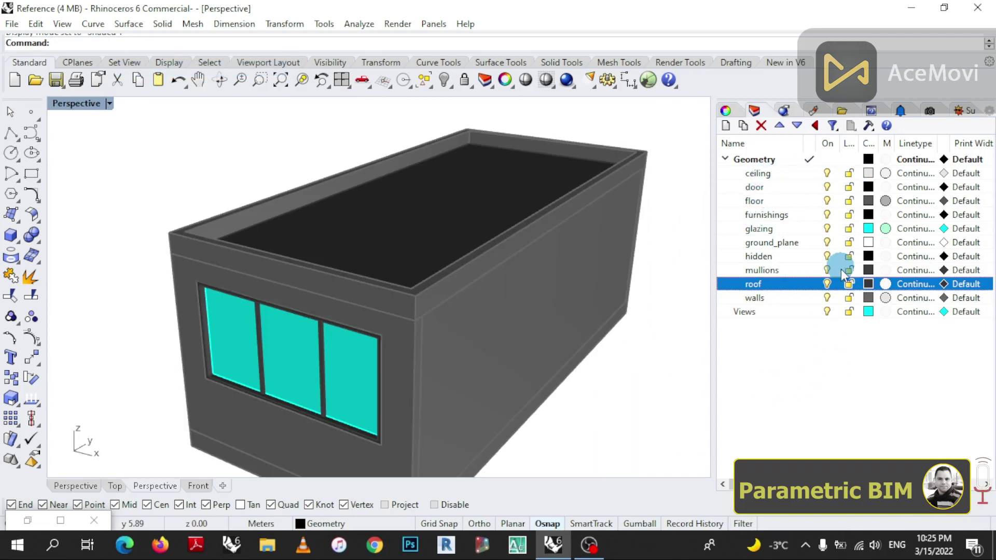
# - Turn off the walls, roof, ceiling, floor and glazing layers to look into the room
pyautogui.click(827, 301)
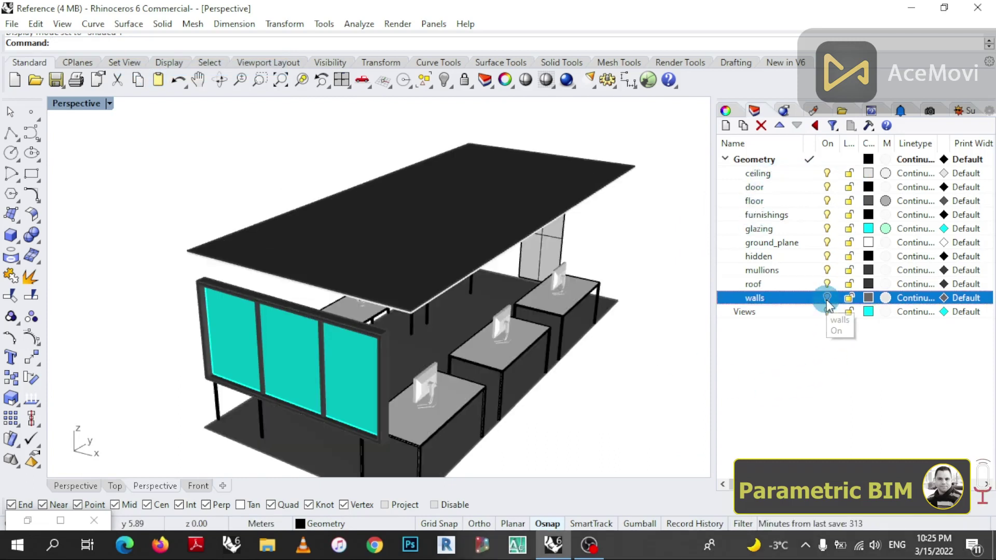
pyautogui.moveTo(651, 336); pyautogui.dragTo(787, 298, button='right')
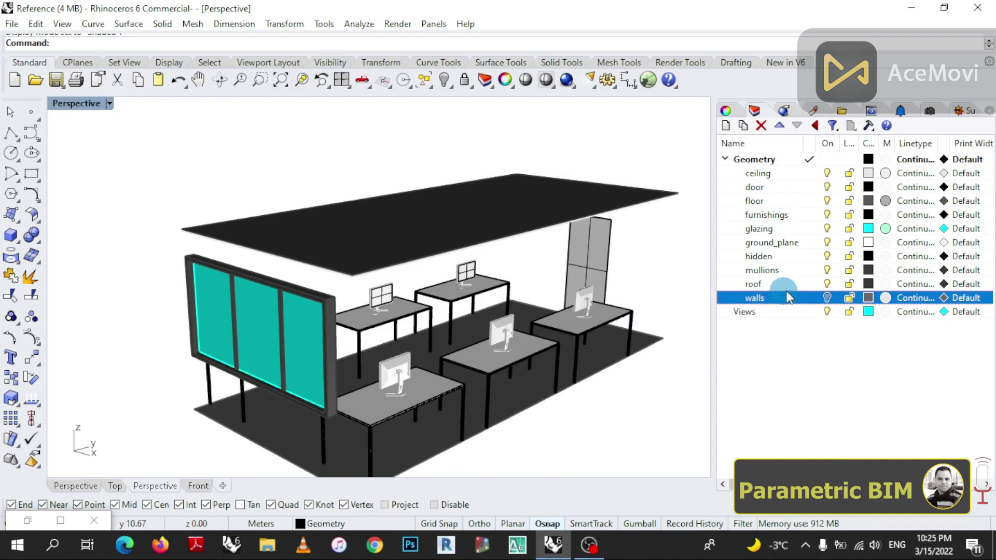
pyautogui.click(827, 284)
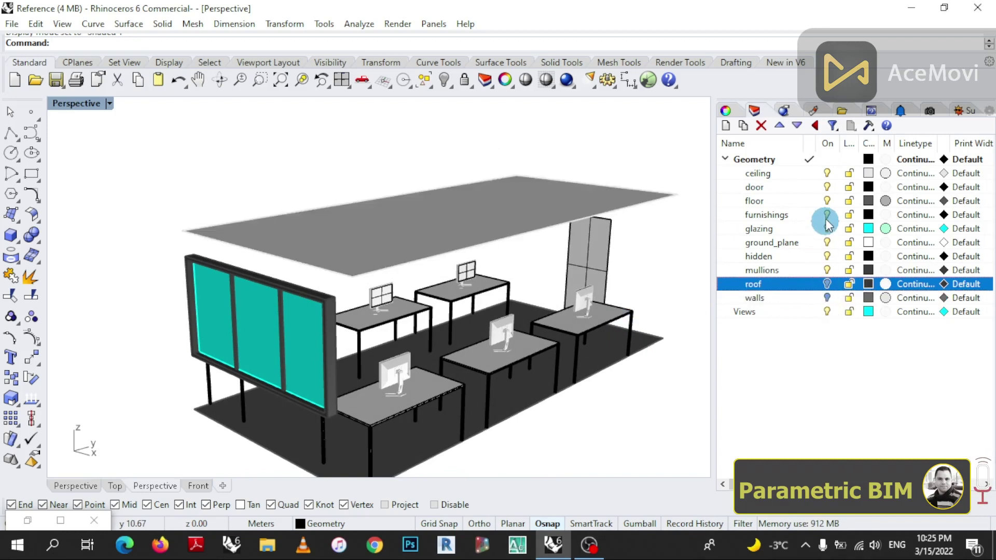
pyautogui.click(828, 176)
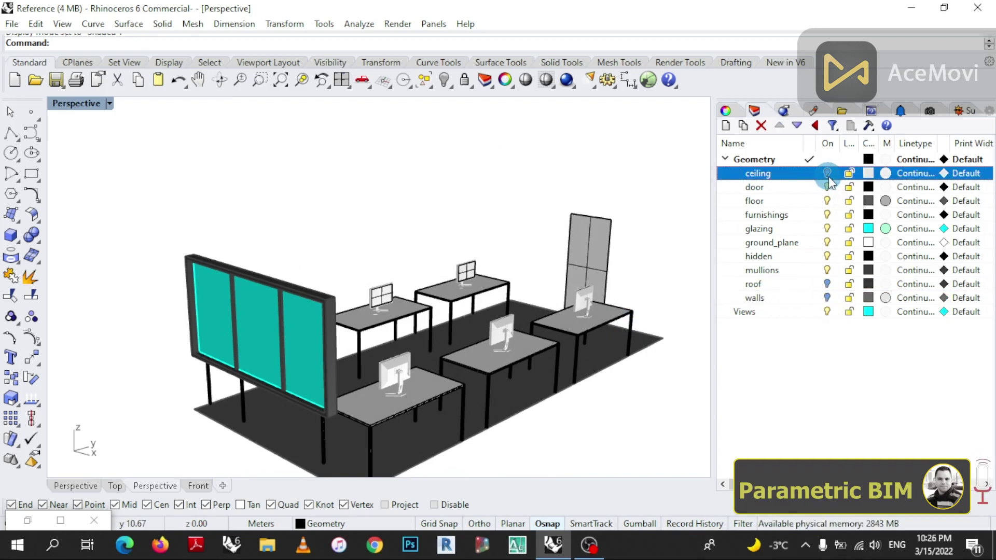
pyautogui.click(828, 201)
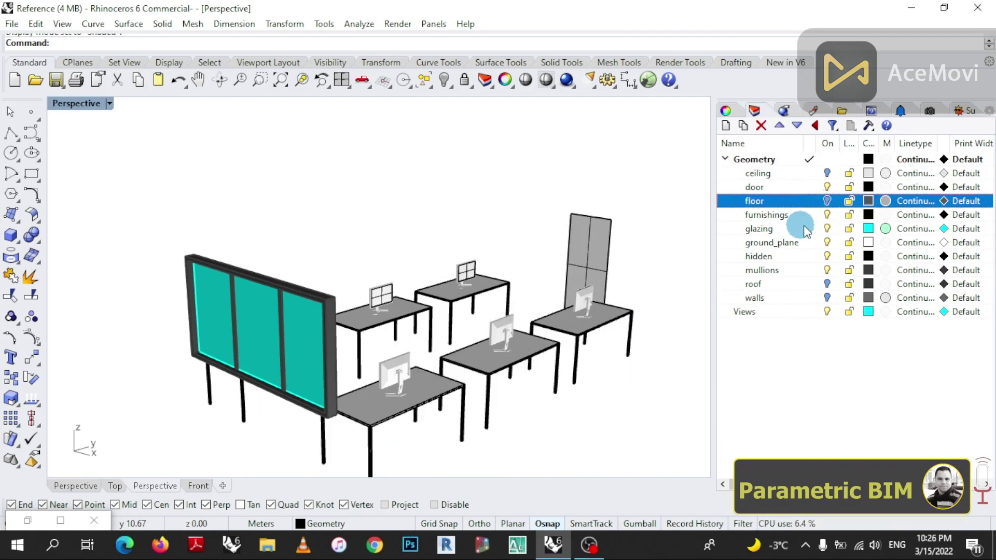
pyautogui.click(828, 228)
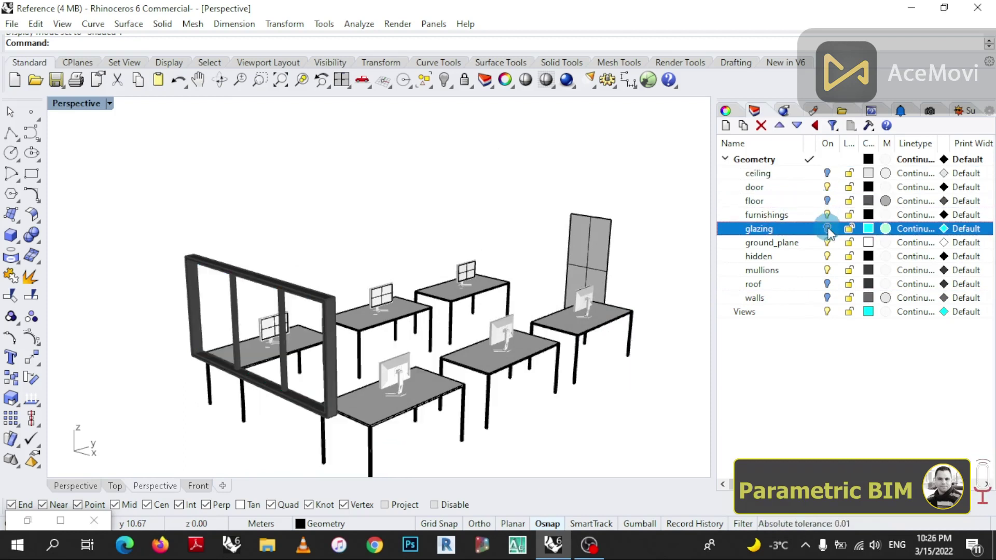
# - Turn glazing, floor, ceiling, roof and walls back on, then hide the ceiling layer
pyautogui.click(827, 228)
pyautogui.click(827, 202)
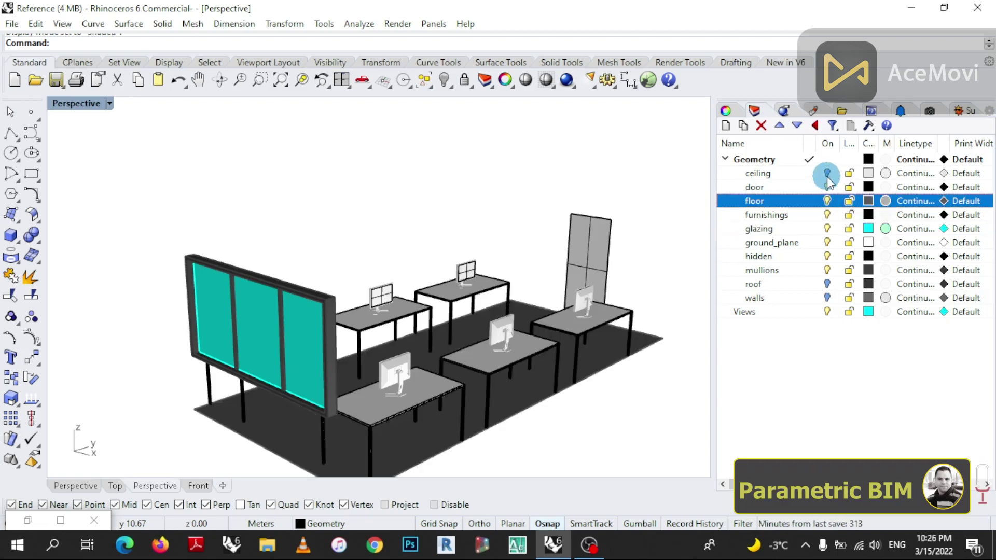
pyautogui.click(827, 174)
pyautogui.click(827, 284)
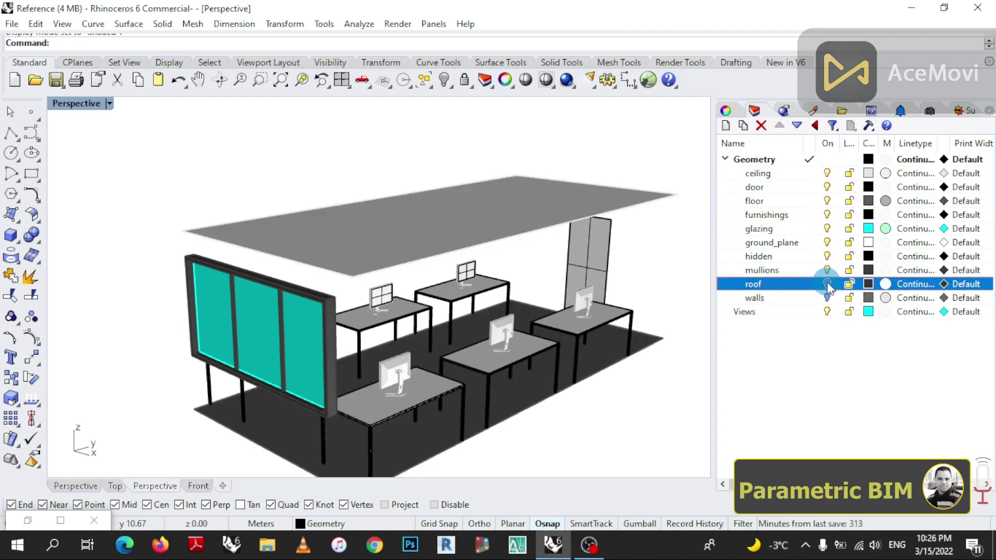
pyautogui.click(828, 298)
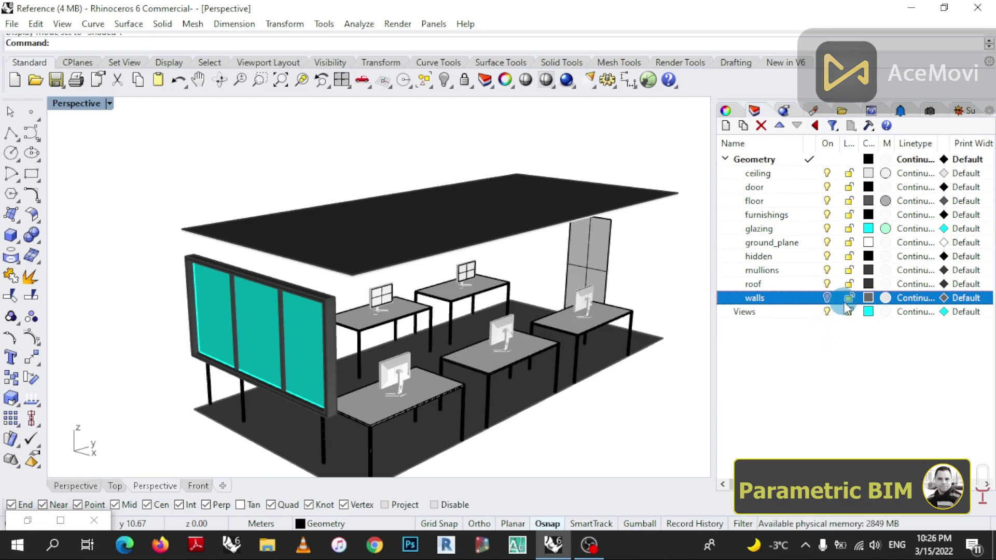
pyautogui.click(827, 297)
pyautogui.moveTo(653, 288); pyautogui.dragTo(695, 291, button='right')
pyautogui.click(827, 176)
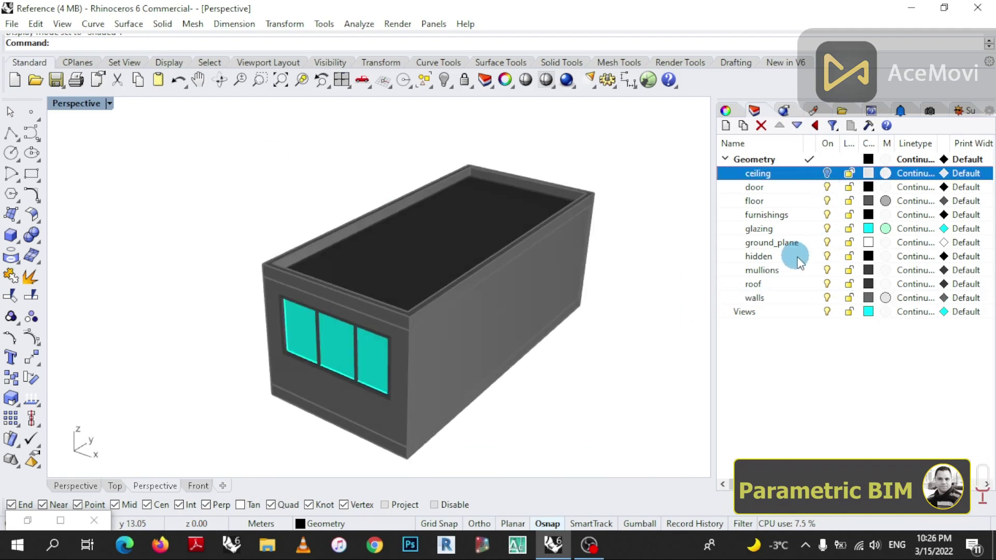
# - Hide the roof layer and start a corner-to-corner box at the room's far inner corner
pyautogui.click(827, 284)
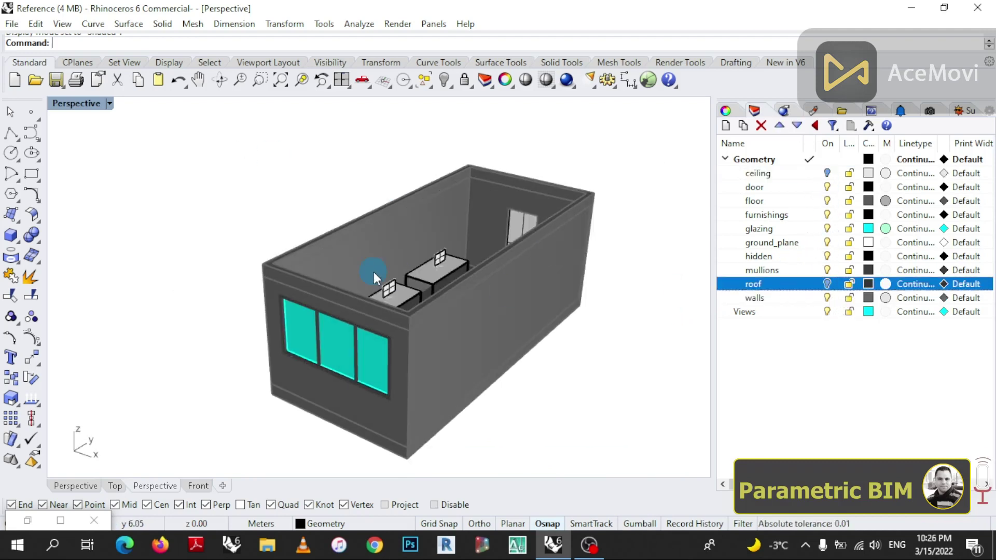
pyautogui.moveTo(373, 271); pyautogui.dragTo(374, 323, button='right')
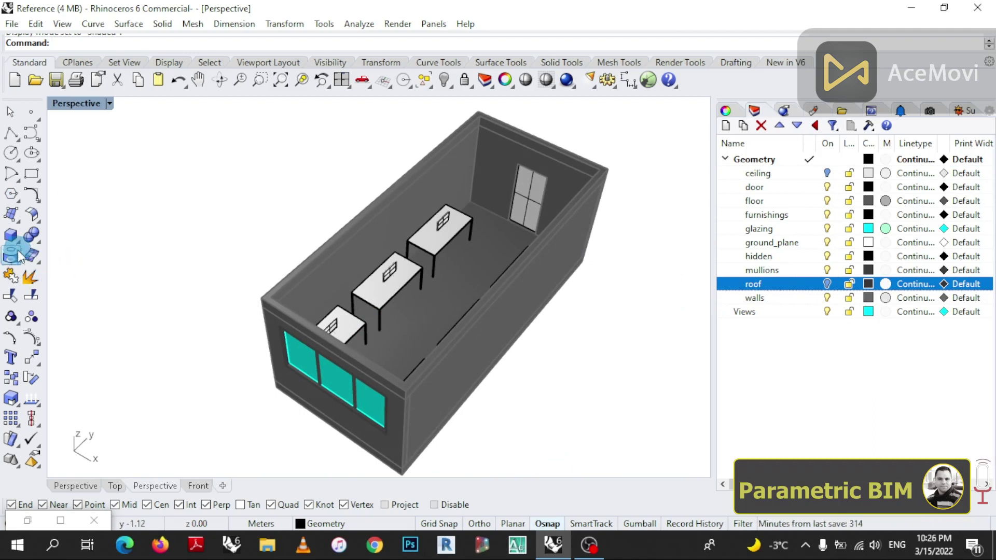
pyautogui.click(11, 236)
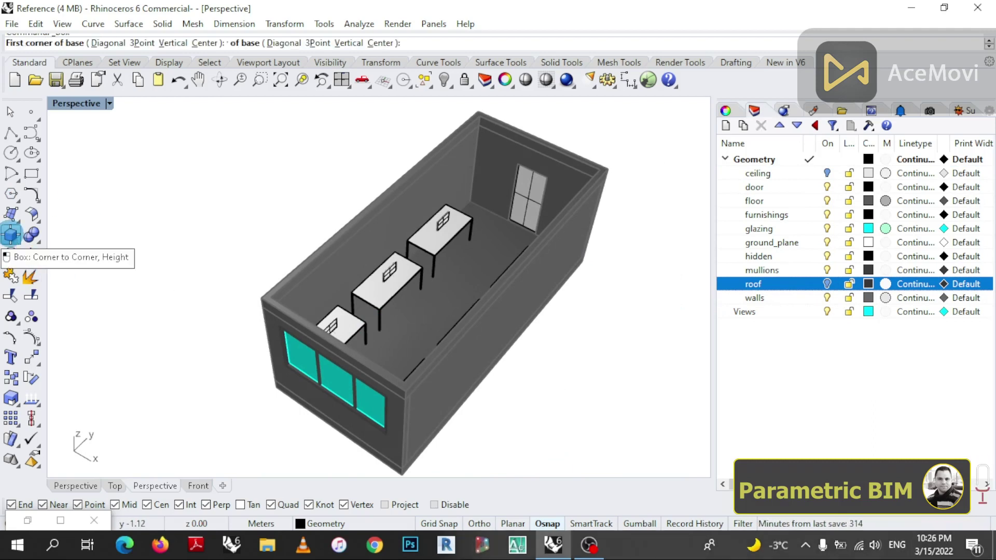
pyautogui.moveTo(461, 338); pyautogui.dragTo(466, 333, button='right')
pyautogui.scroll(6, 456, 183)
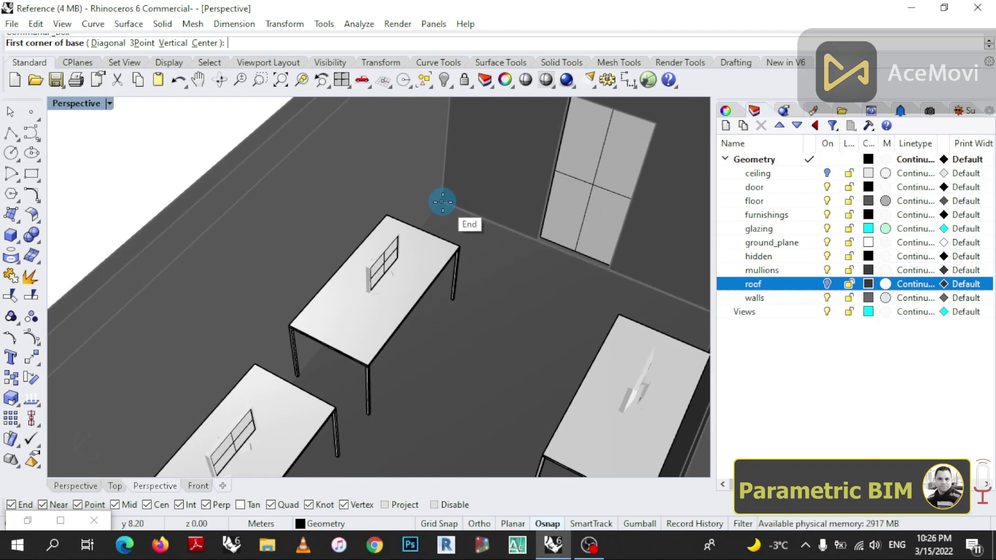
pyautogui.click(444, 202)
pyautogui.scroll(-4, 464, 240)
pyautogui.scroll(-3, 464, 241)
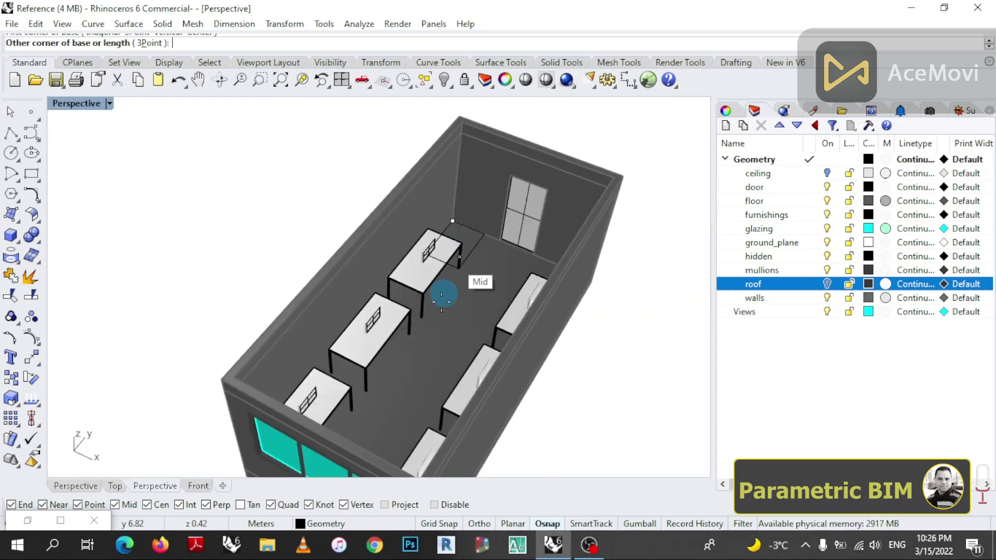
# - Place the box's opposite corner at the window end and give it a 2.8 height
pyautogui.moveTo(367, 349); pyautogui.dragTo(666, 399, button='right')
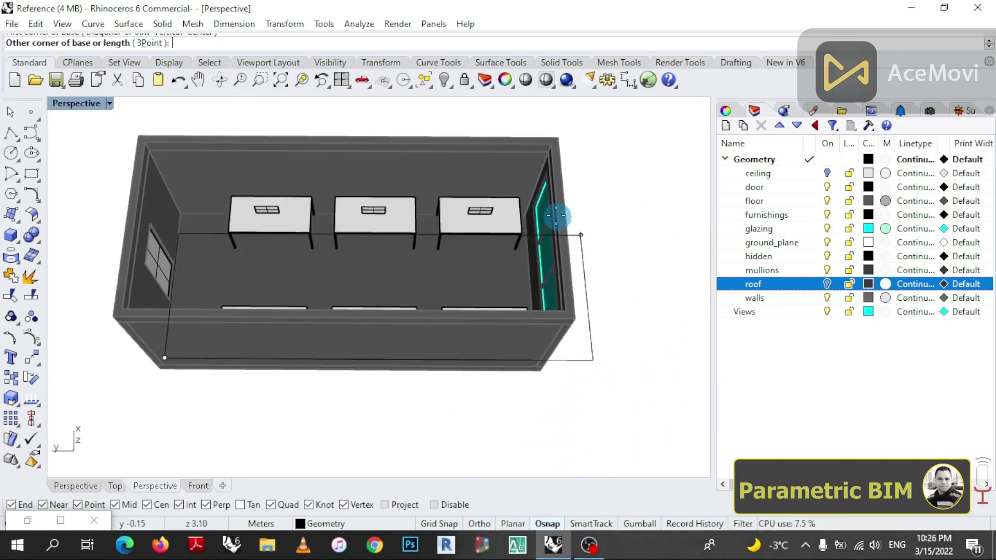
pyautogui.scroll(5, 521, 212)
pyautogui.click(519, 213)
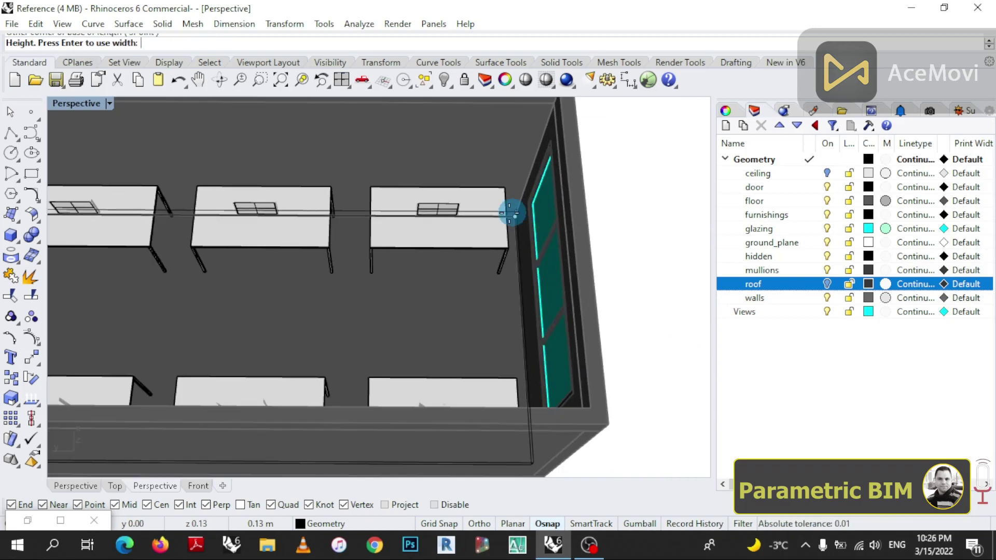
pyautogui.moveTo(550, 329); pyautogui.dragTo(462, 229, button='right')
pyautogui.write('2.')
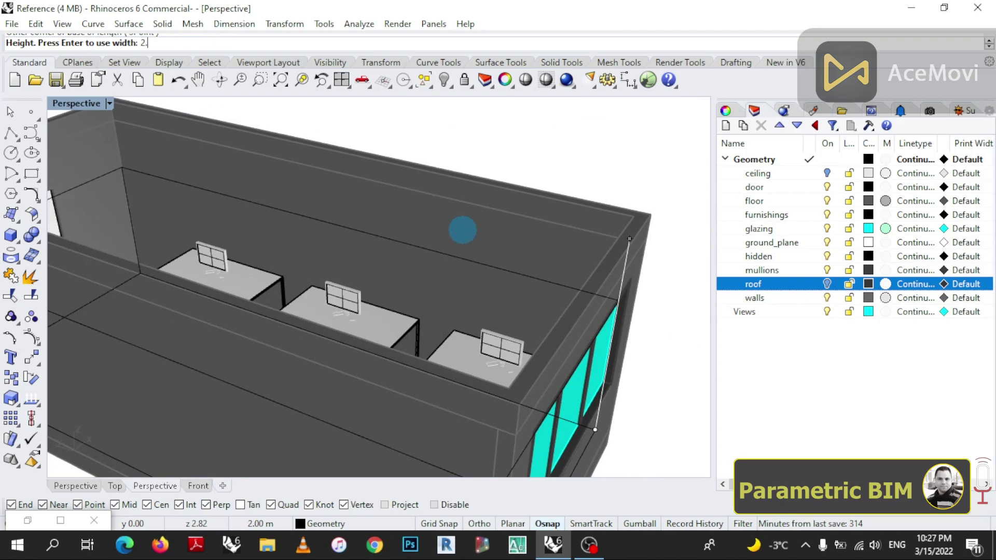
pyautogui.write('8')
pyautogui.press('Return')
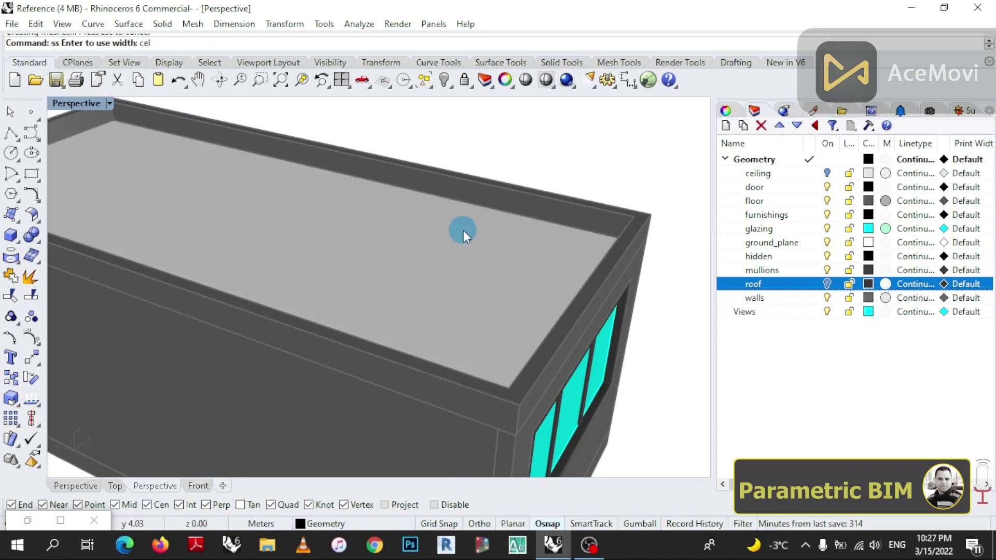
pyautogui.scroll(-5, 463, 231)
pyautogui.moveTo(463, 230); pyautogui.dragTo(354, 310, button='right')
pyautogui.scroll(-3, 394, 252)
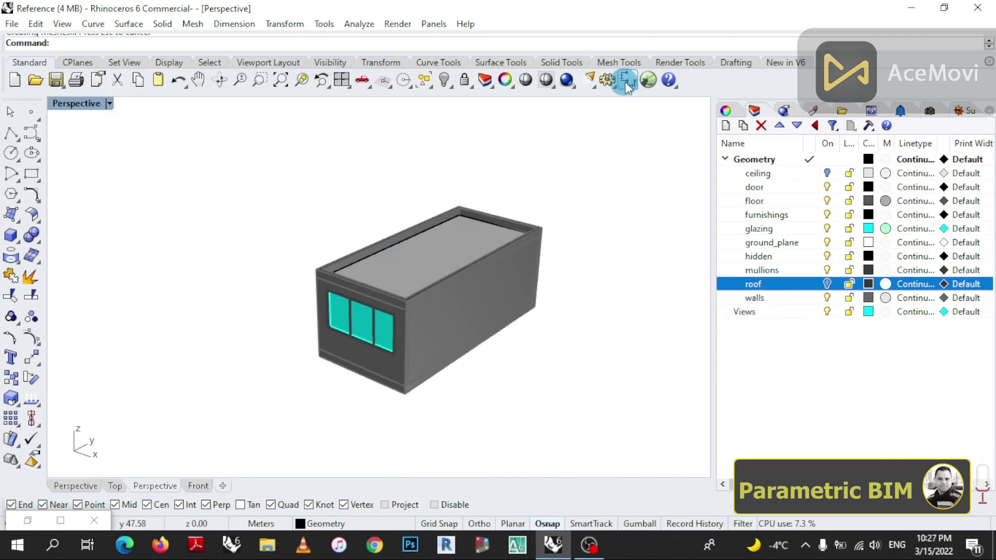
# - Open the Grasshopper daylight factor definition and move its window to reveal the model
pyautogui.click(648, 80)
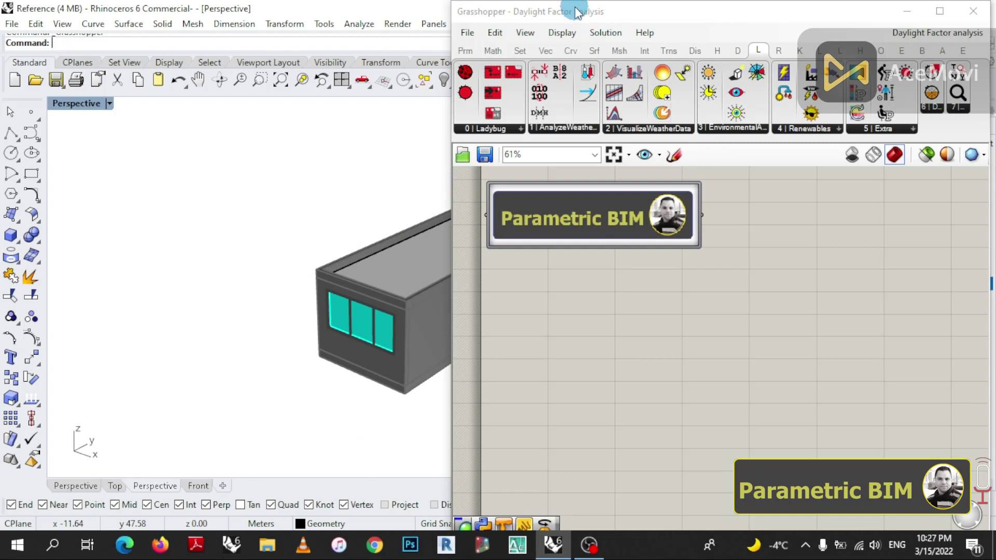
pyautogui.moveTo(575, 11)
pyautogui.mouseDown()
pyautogui.moveTo(669, 14)
pyautogui.moveTo(583, 6)
pyautogui.mouseUp()
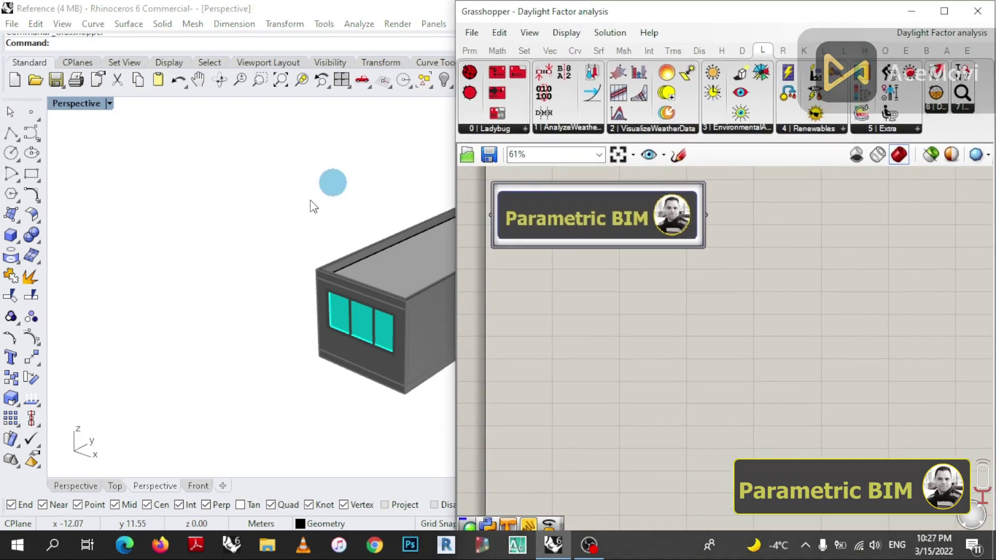
pyautogui.scroll(-4, 186, 284)
pyautogui.moveTo(404, 292); pyautogui.dragTo(363, 327, button='right')
pyautogui.scroll(3, 333, 312)
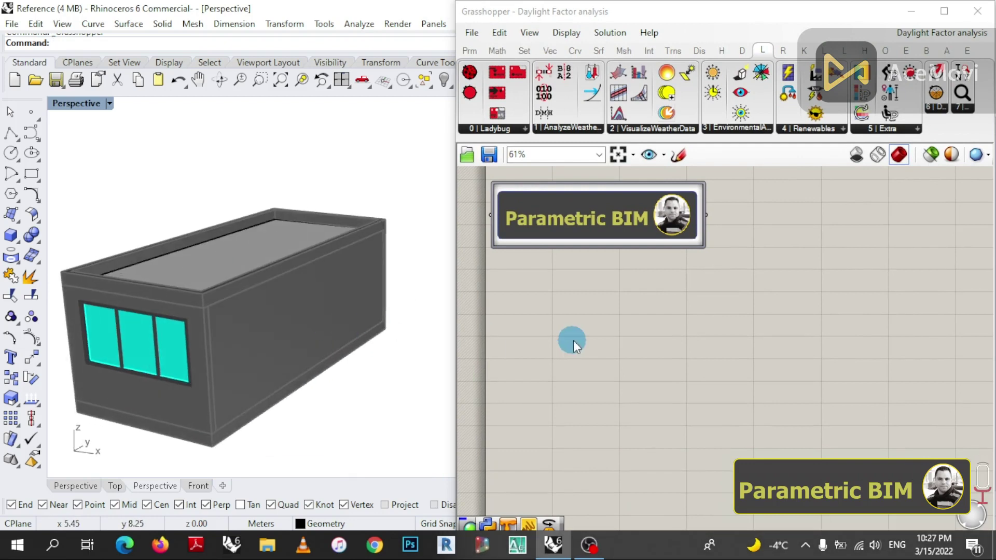
# - Add a Geometry parameter via the 'geom' search and move Grasshopper aside to show layers
pyautogui.doubleClick(576, 306)
pyautogui.write('geom')
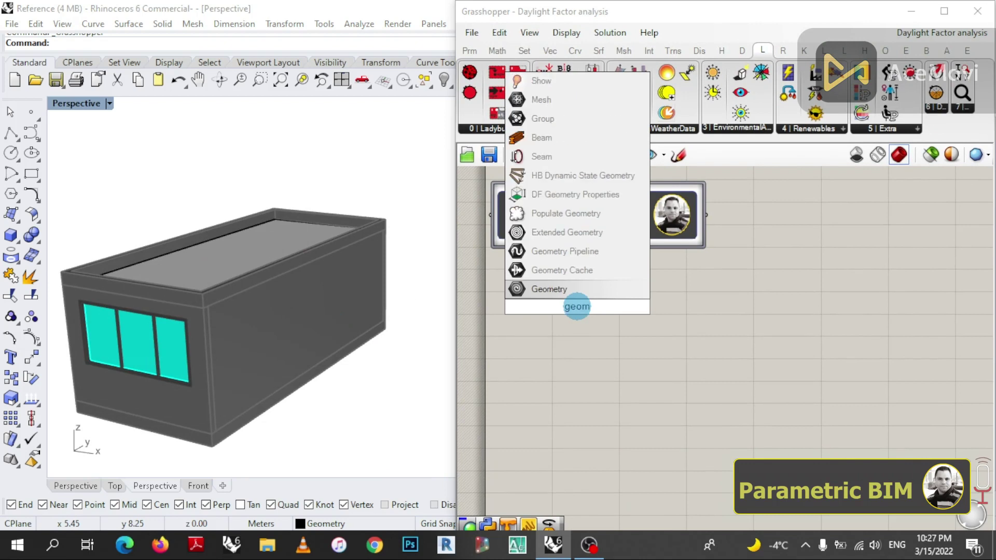
pyautogui.click(574, 291)
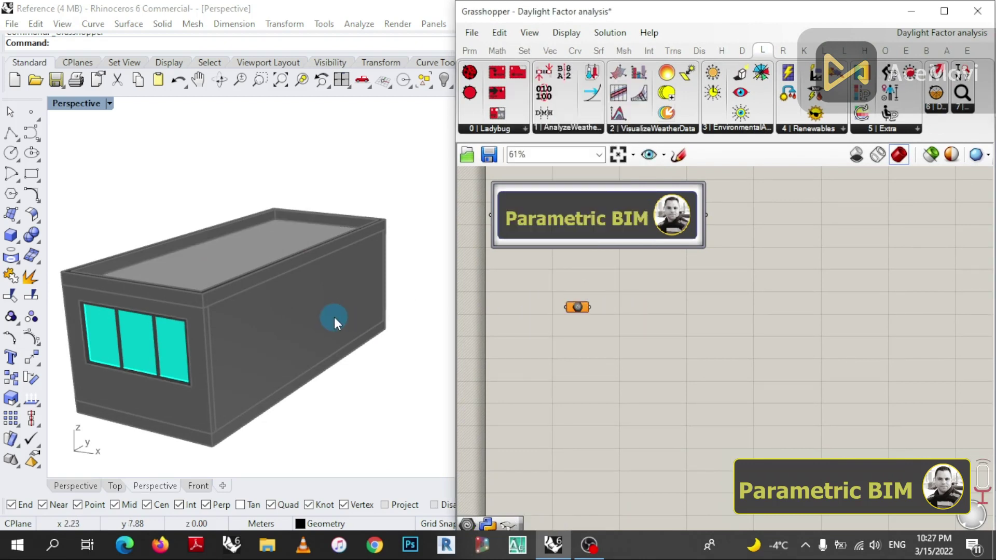
pyautogui.moveTo(333, 322); pyautogui.dragTo(400, 314, button='right')
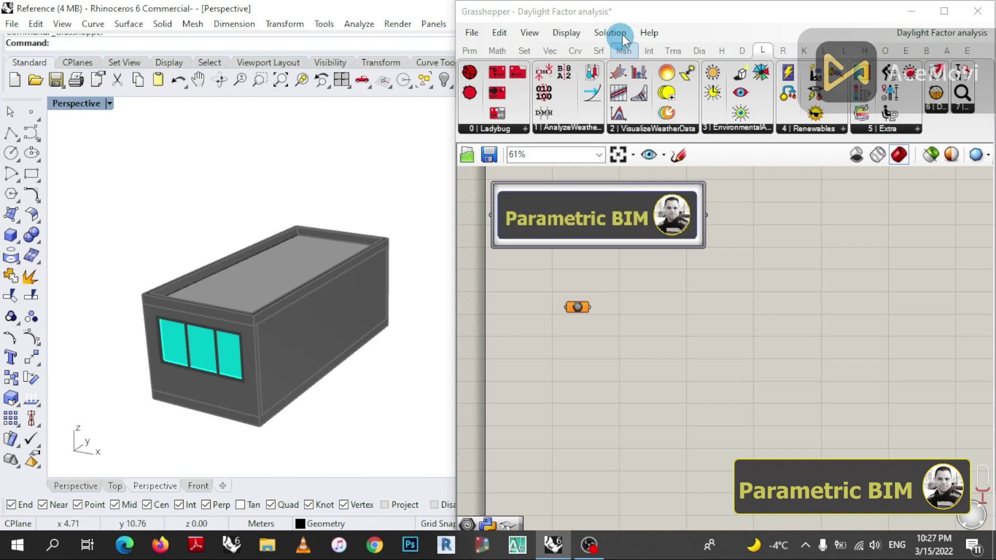
pyautogui.moveTo(628, 17); pyautogui.dragTo(311, 160)
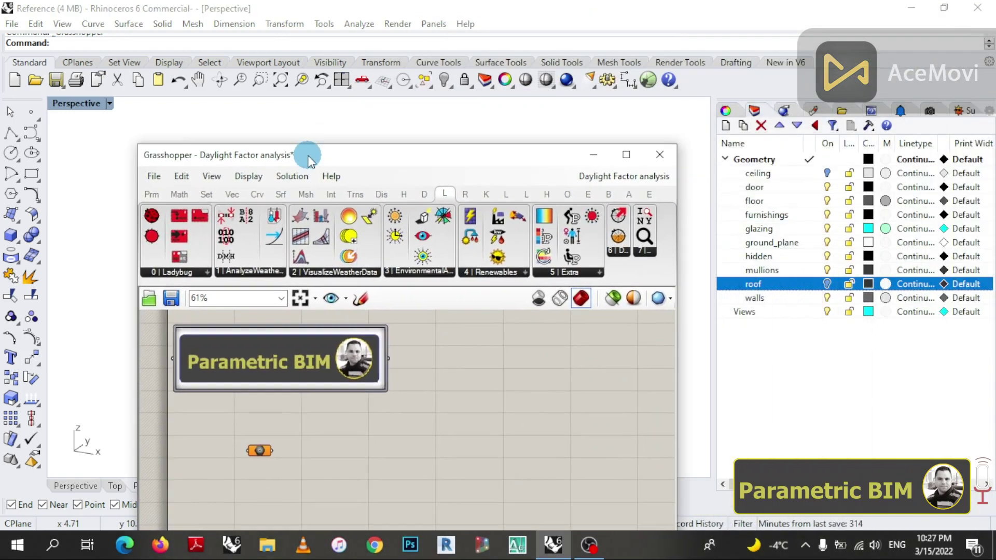
# - With Grasshopper tucked away, turn off roof, walls, door, floor, glazing, ground_plane and hidden layers
pyautogui.click(566, 196)
pyautogui.click(584, 155)
pyautogui.click(826, 284)
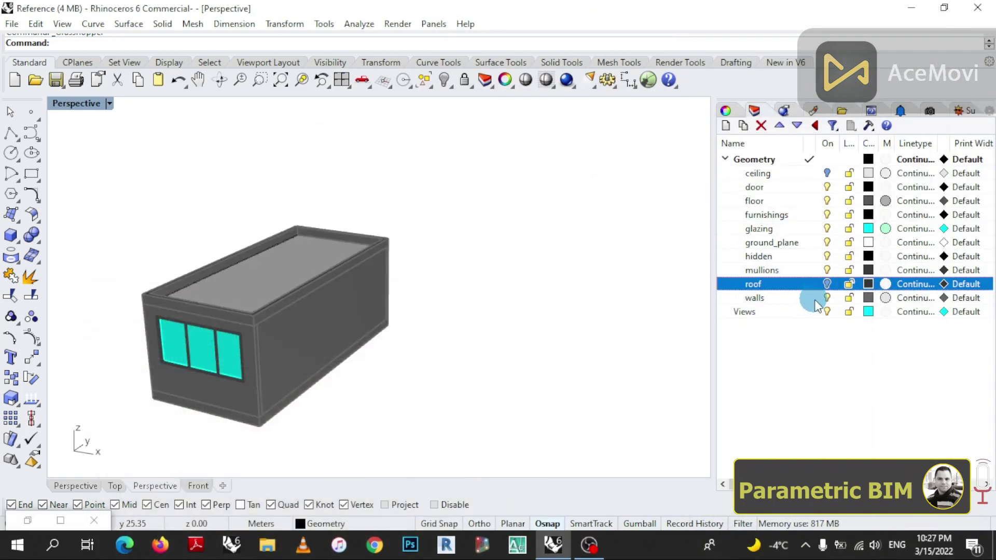
pyautogui.click(827, 298)
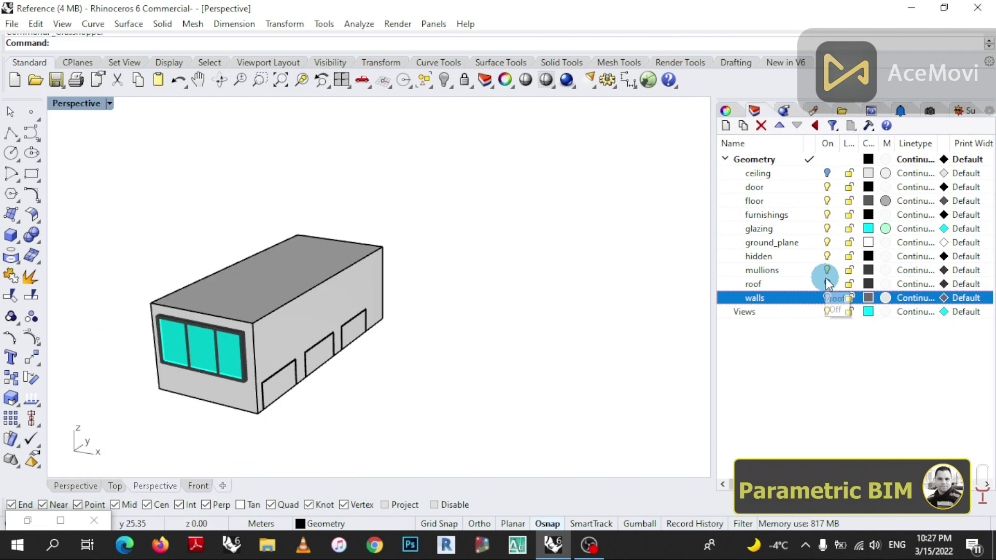
pyautogui.click(827, 186)
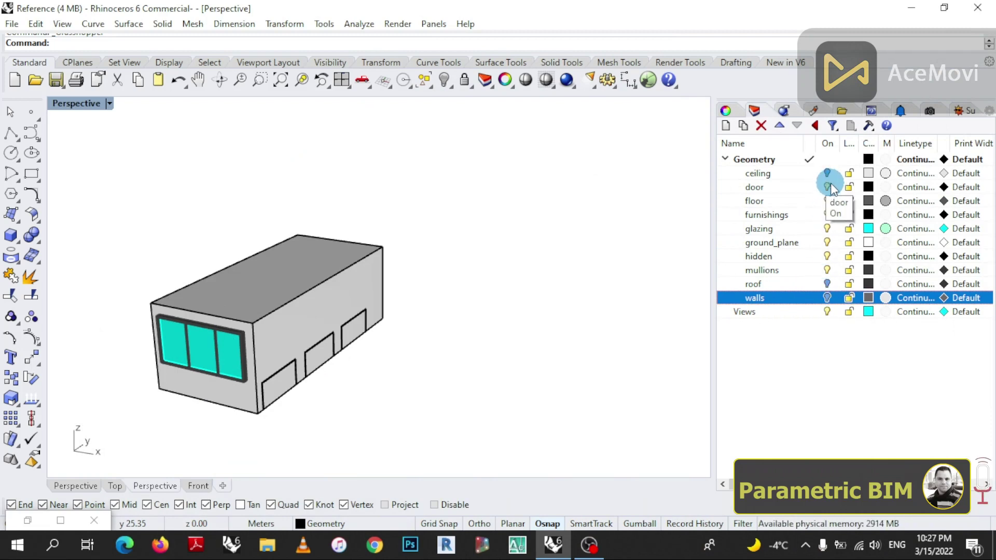
pyautogui.click(827, 201)
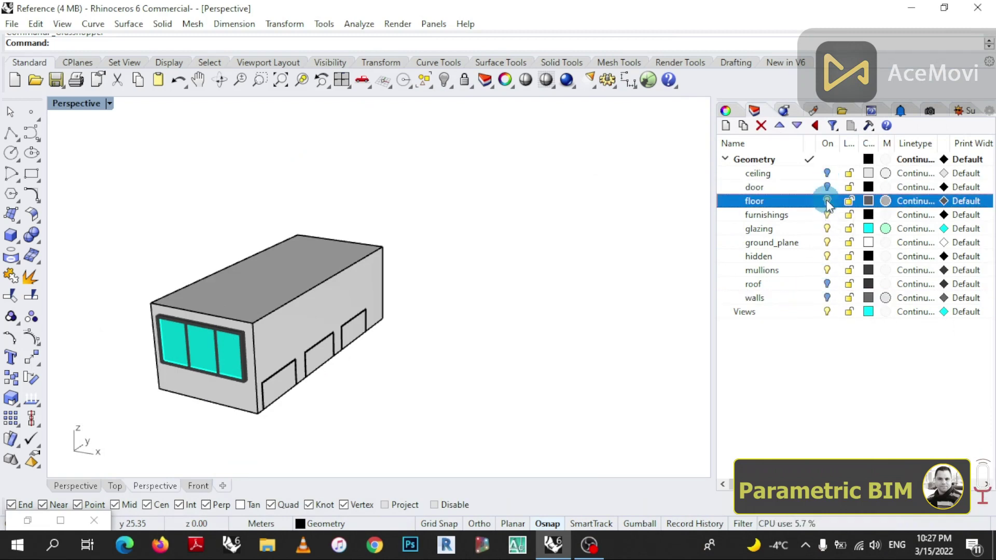
pyautogui.click(827, 228)
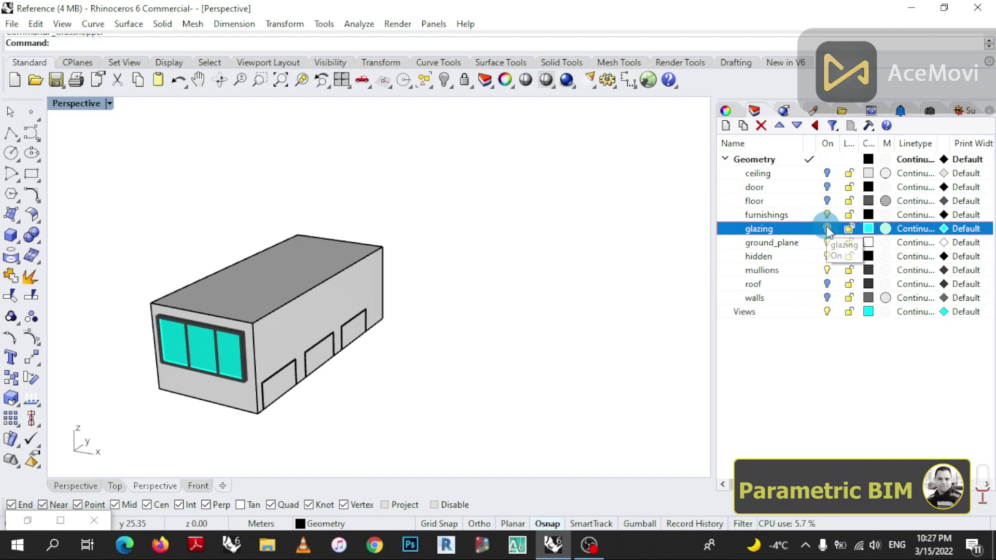
pyautogui.click(827, 242)
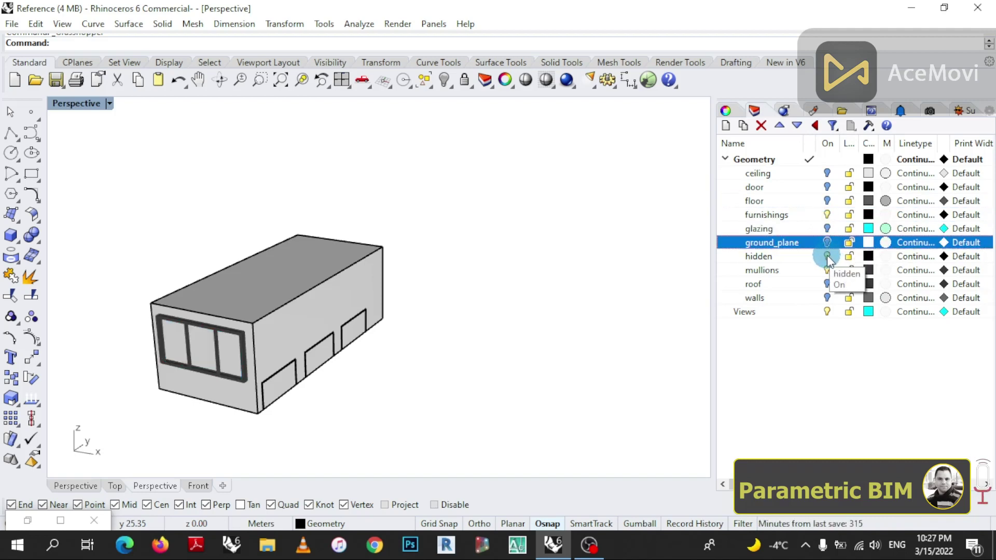
pyautogui.click(827, 255)
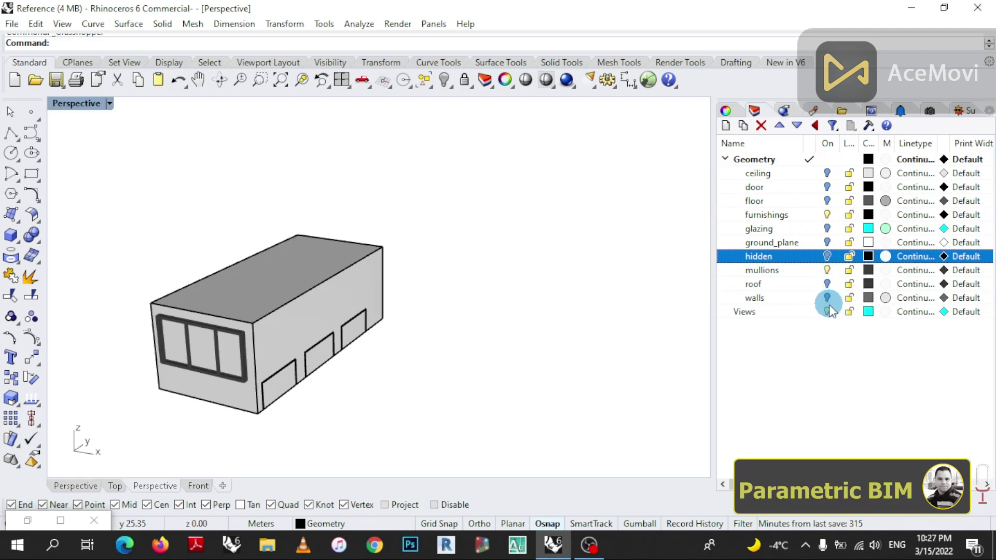
pyautogui.click(545, 480)
pyautogui.click(36, 523)
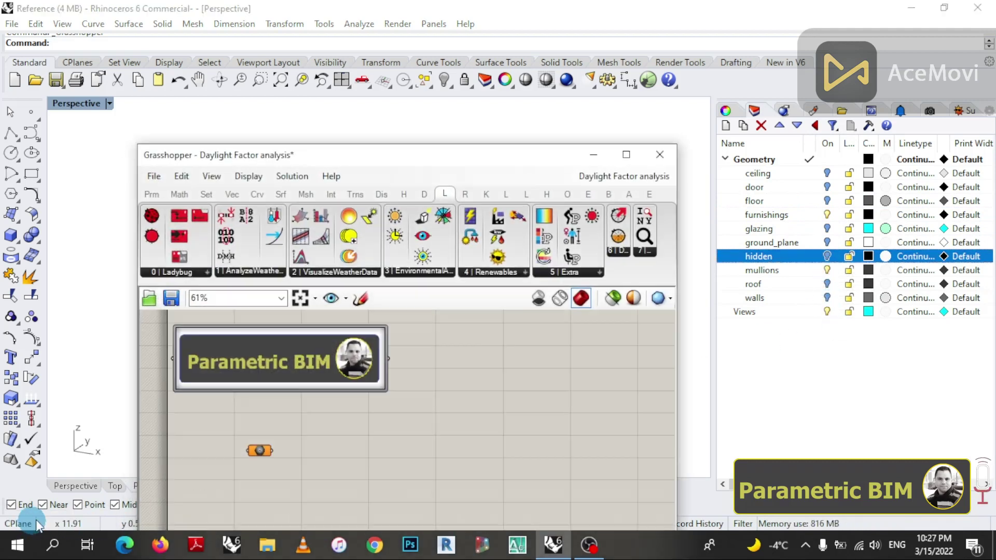
# - Reference the room box into the Geometry parameter using Set one Geometry
pyautogui.moveTo(341, 163); pyautogui.dragTo(749, 6)
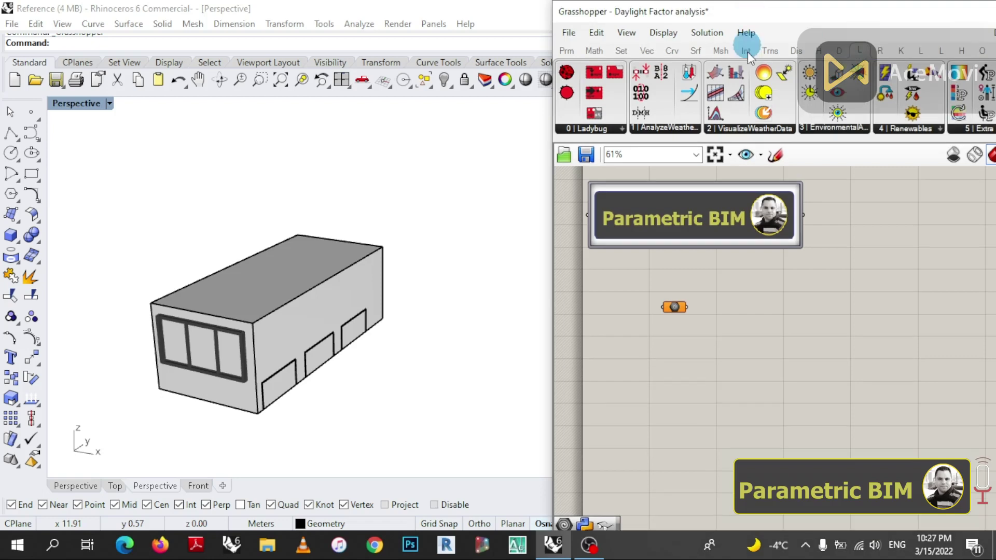
pyautogui.rightClick(669, 308)
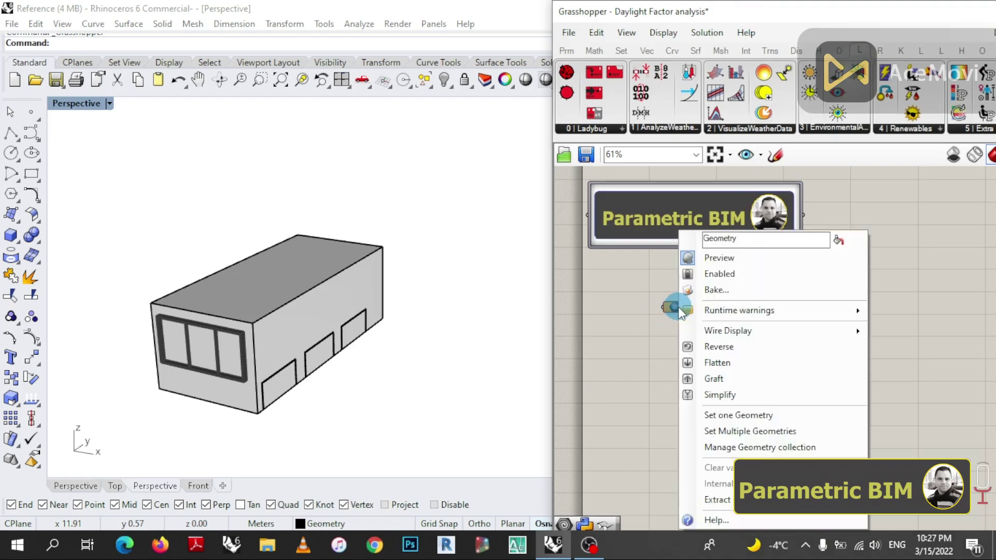
pyautogui.click(735, 415)
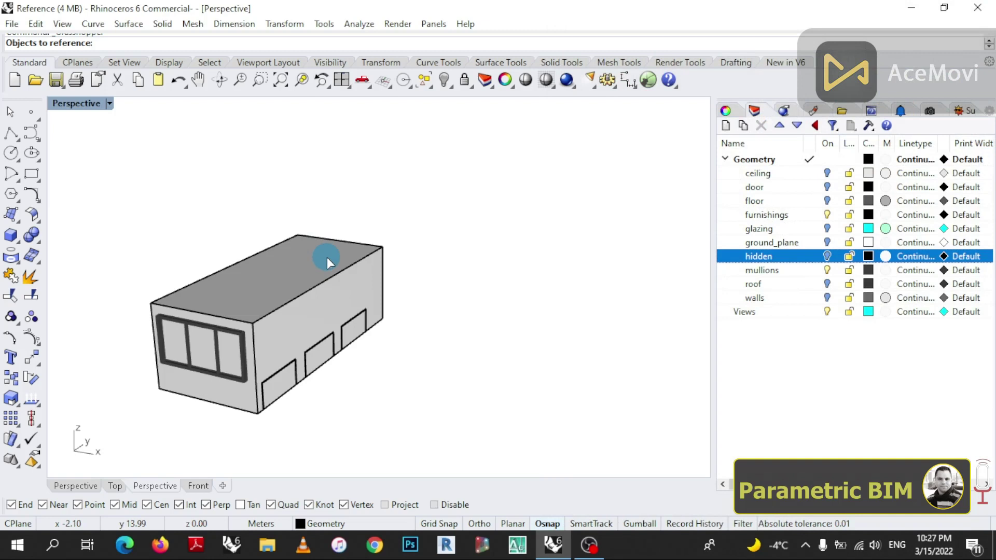
pyautogui.click(341, 279)
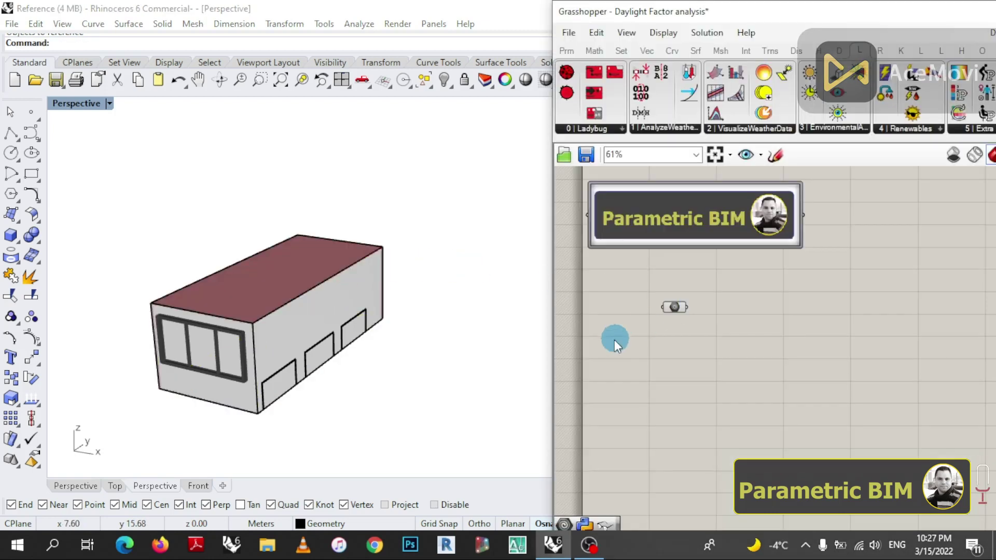
# - Hide the outer building shell with Hi, orbit the red room, and search the canvas for 'mass'
pyautogui.click(300, 318)
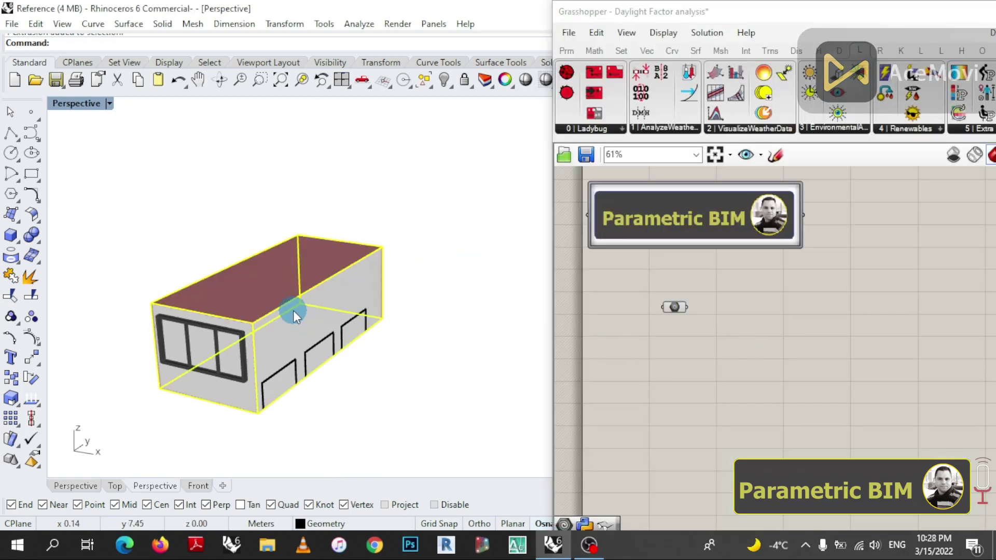
pyautogui.write('Hide')
pyautogui.press('Return')
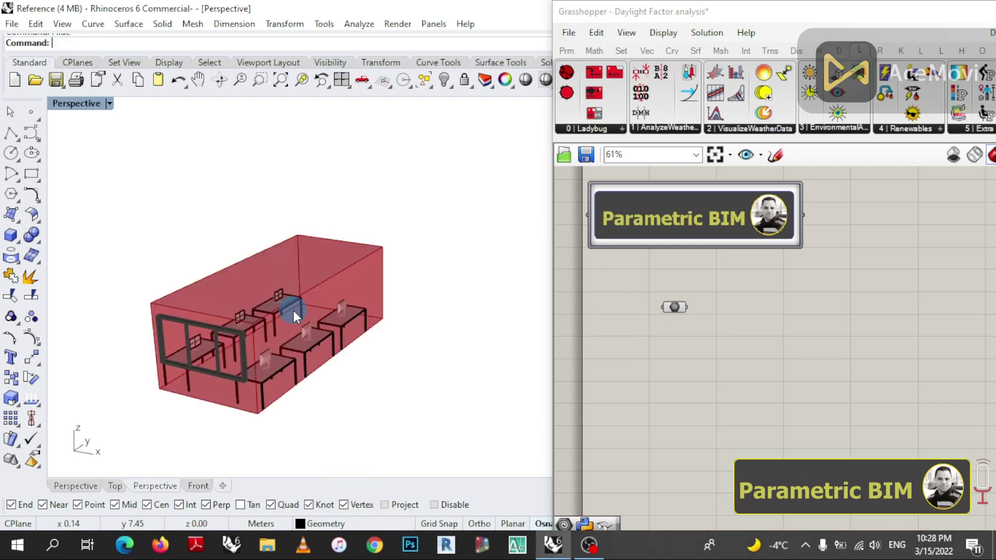
pyautogui.moveTo(396, 377); pyautogui.dragTo(372, 378, button='right')
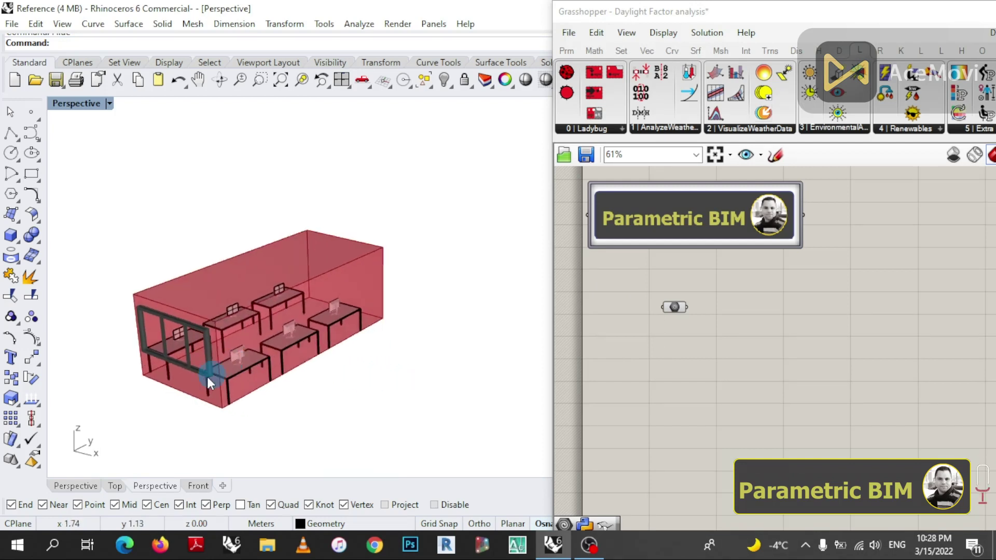
pyautogui.moveTo(207, 374); pyautogui.dragTo(271, 344, button='right')
pyautogui.moveTo(365, 395); pyautogui.dragTo(354, 389, button='right')
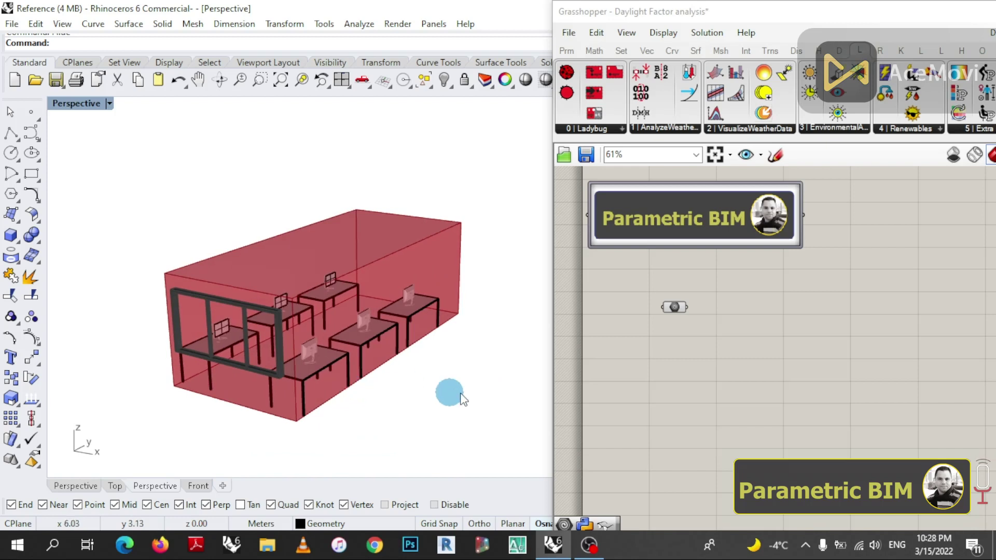
pyautogui.scroll(2, 735, 313)
pyautogui.scroll(2, 734, 313)
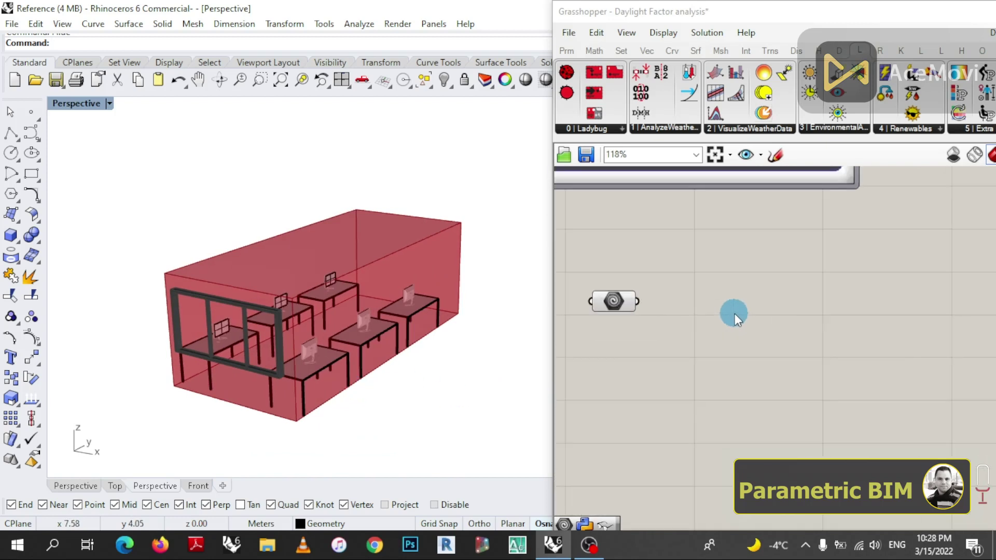
pyautogui.doubleClick(780, 306)
pyautogui.write('mass')
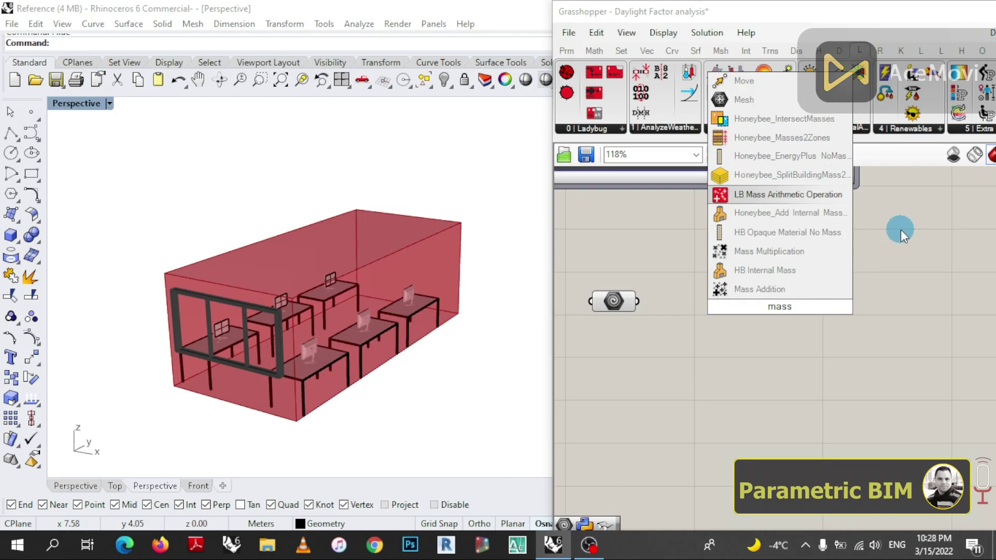
# - Add Honeybee's Masses2Zones component and wire the room geometry into its _zoneMasses input
pyautogui.click(888, 236)
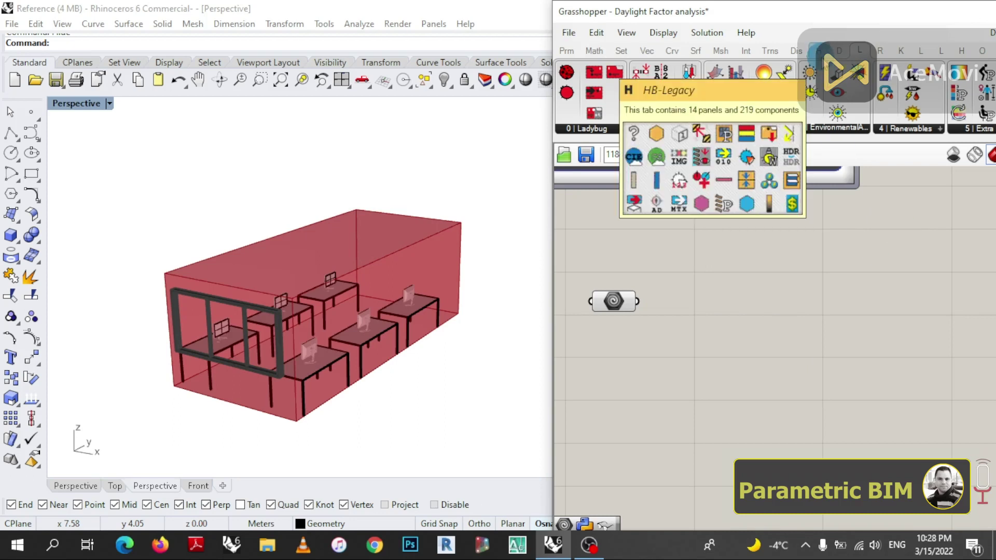
pyautogui.click(819, 50)
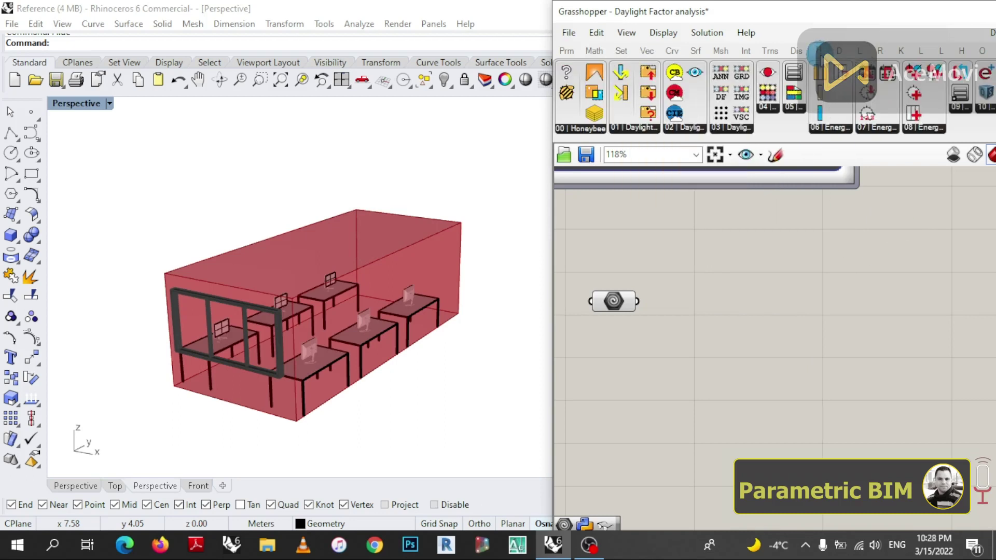
pyautogui.click(591, 130)
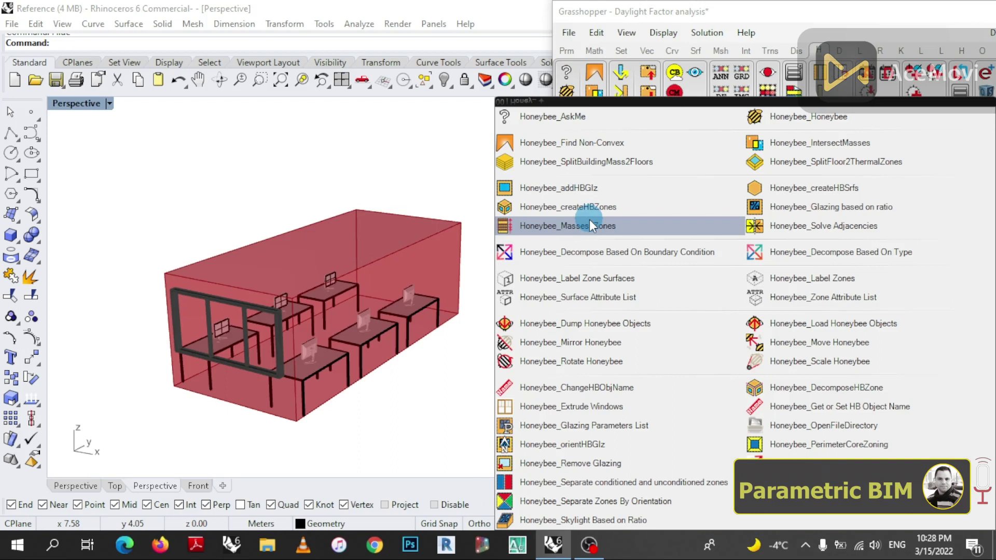
pyautogui.moveTo(591, 236); pyautogui.dragTo(784, 331)
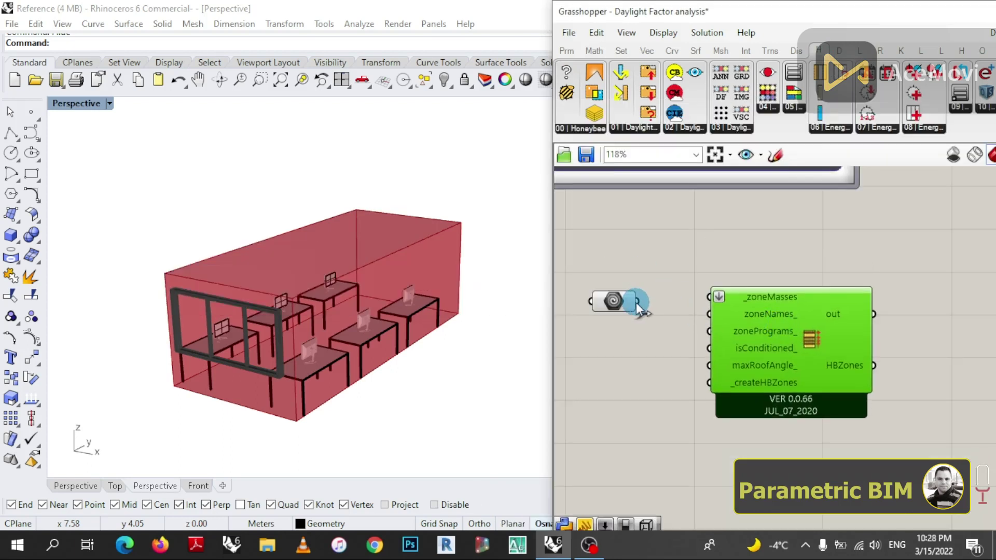
pyautogui.moveTo(638, 302); pyautogui.dragTo(709, 297)
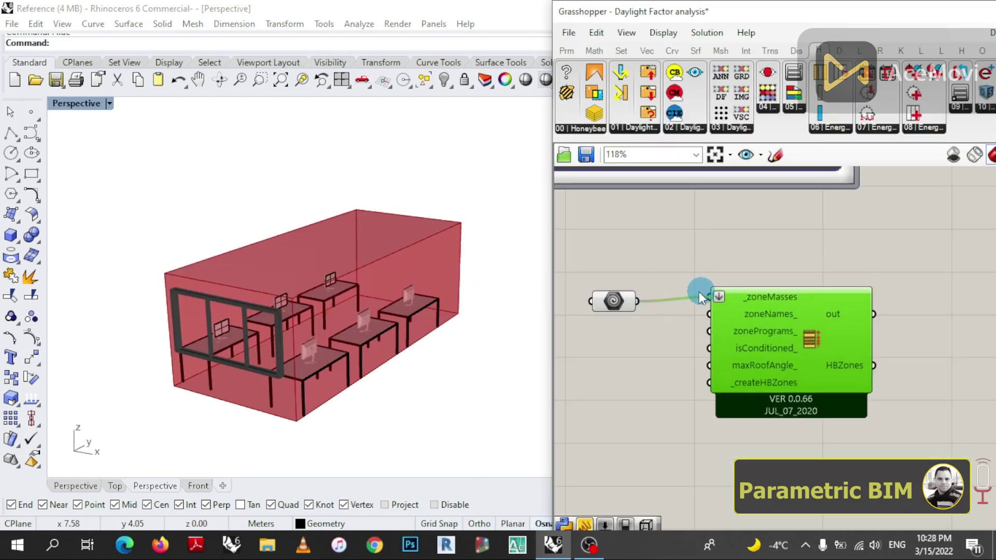
pyautogui.click(626, 301)
pyautogui.moveTo(626, 300); pyautogui.dragTo(629, 300)
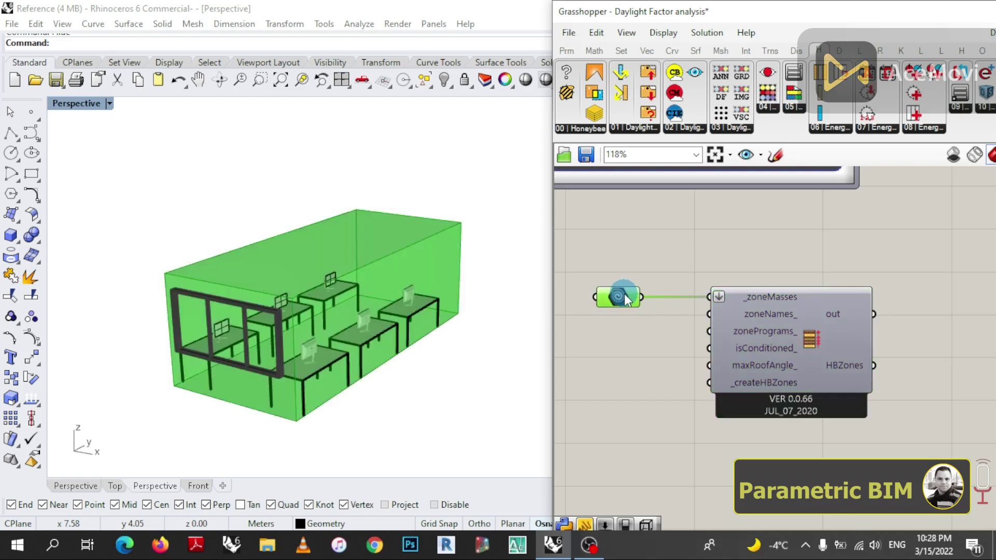
pyautogui.moveTo(665, 283); pyautogui.dragTo(718, 297, button='right')
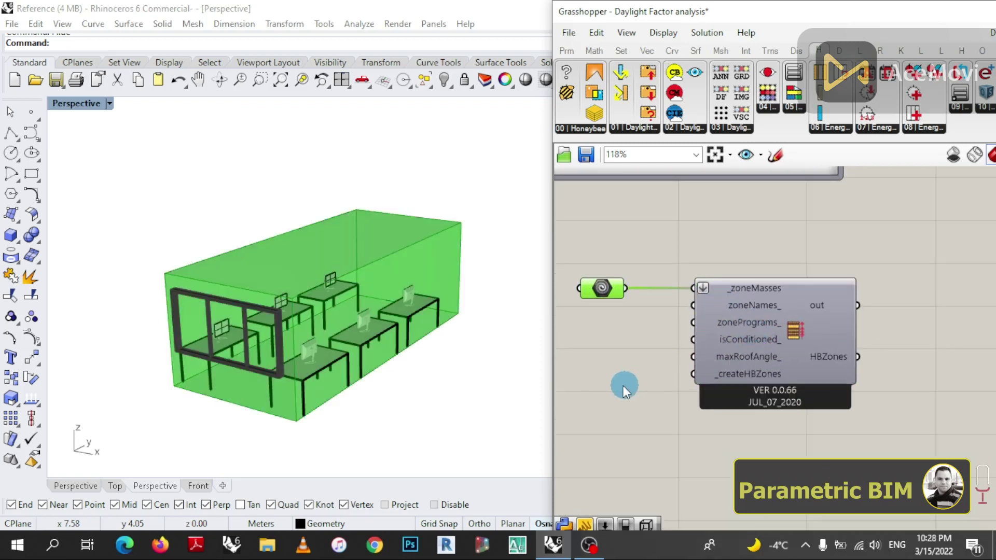
# - Add a Boolean Toggle beside _createHBZones and set it to True
pyautogui.doubleClick(605, 389)
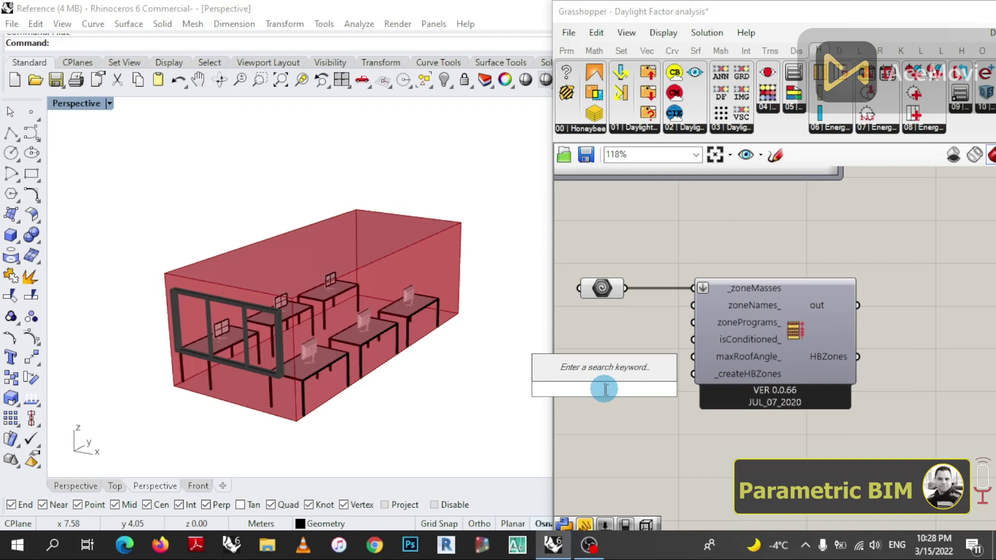
pyautogui.write('boo')
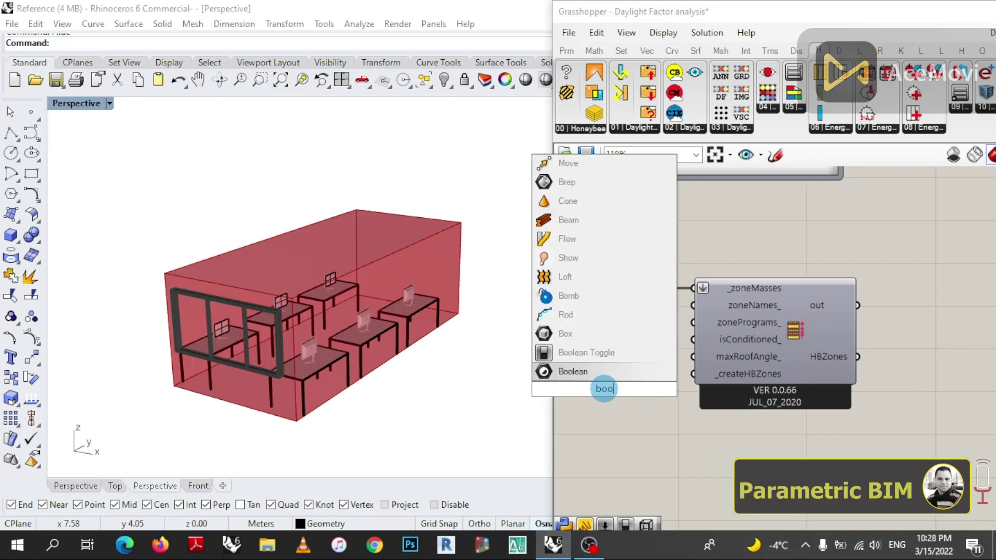
pyautogui.click(611, 355)
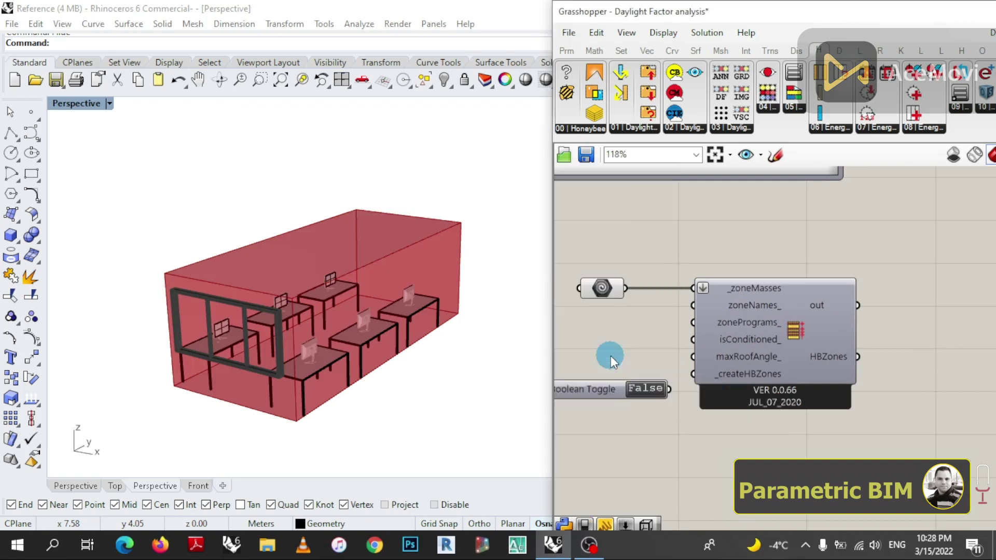
pyautogui.moveTo(600, 391)
pyautogui.mouseDown()
pyautogui.moveTo(594, 375)
pyautogui.moveTo(589, 386)
pyautogui.moveTo(597, 381)
pyautogui.mouseUp()
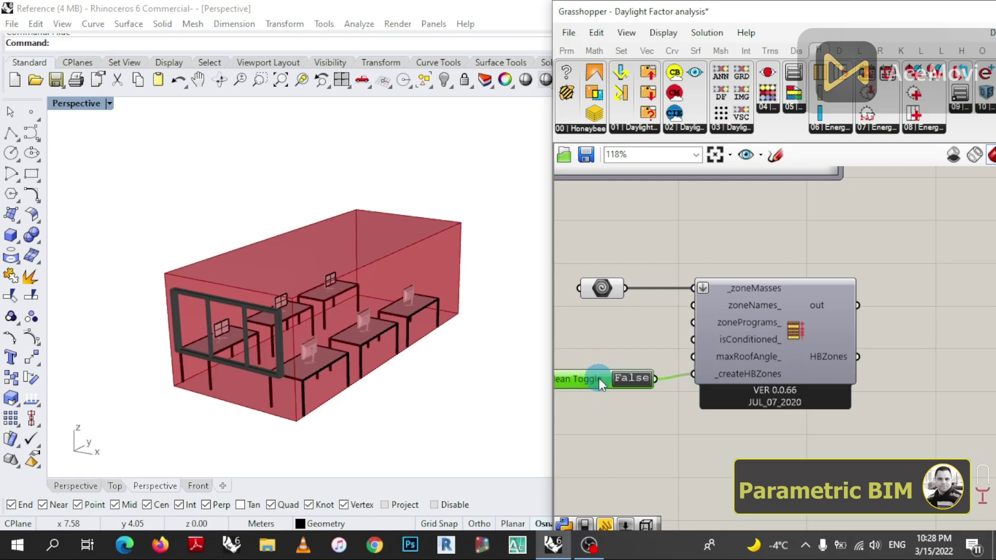
pyautogui.moveTo(598, 378); pyautogui.dragTo(598, 372)
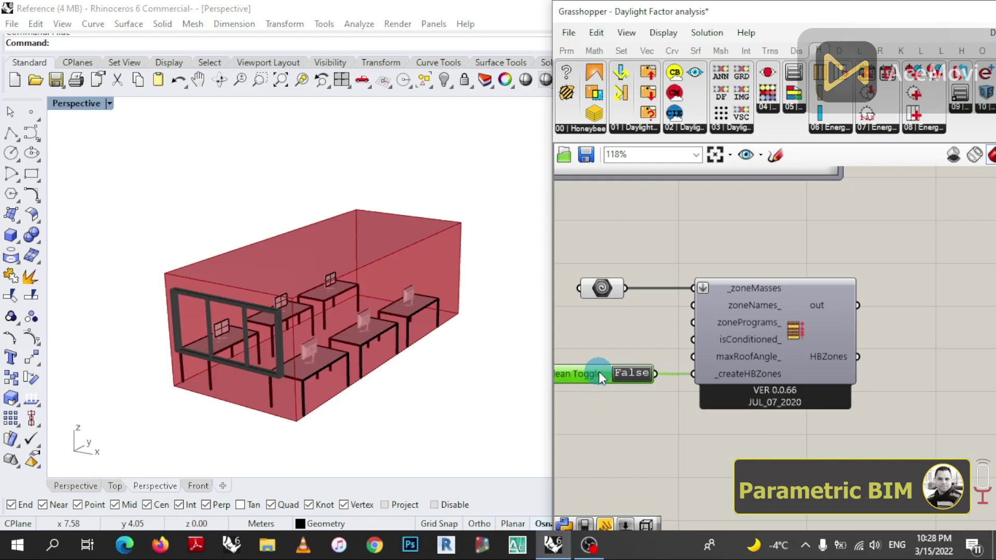
pyautogui.doubleClick(637, 375)
pyautogui.scroll(-3, 845, 400)
pyautogui.scroll(2, 851, 389)
pyautogui.doubleClick(865, 367)
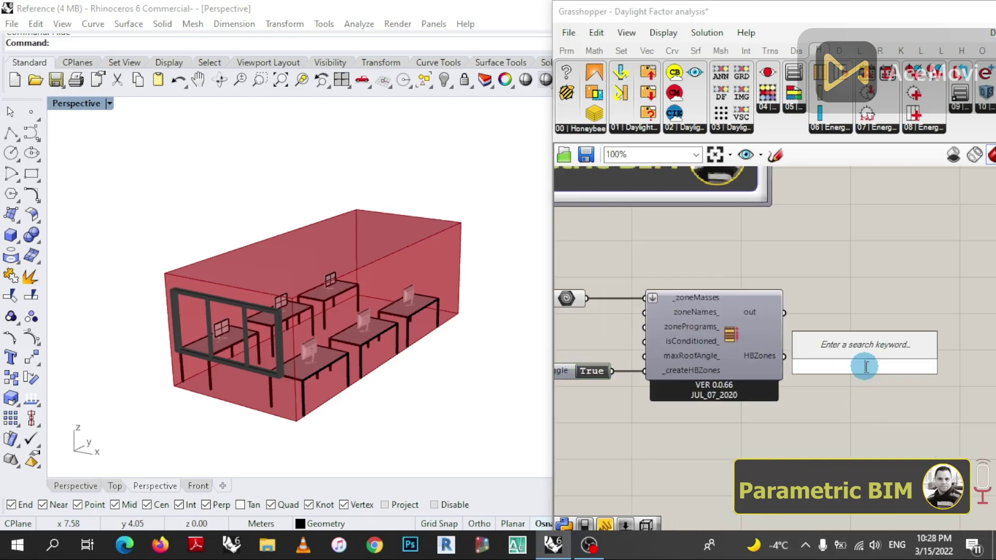
pyautogui.write('panel')
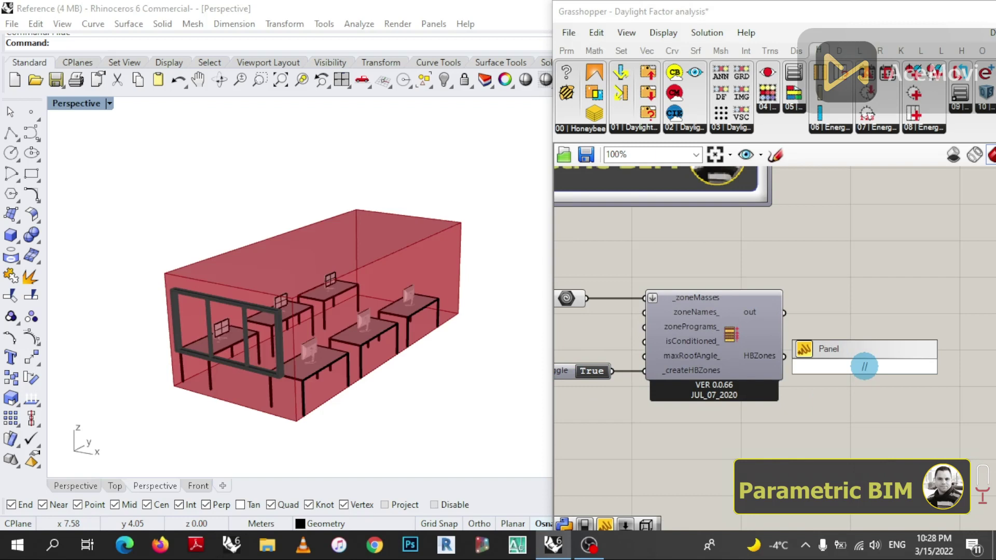
pyautogui.press('Return')
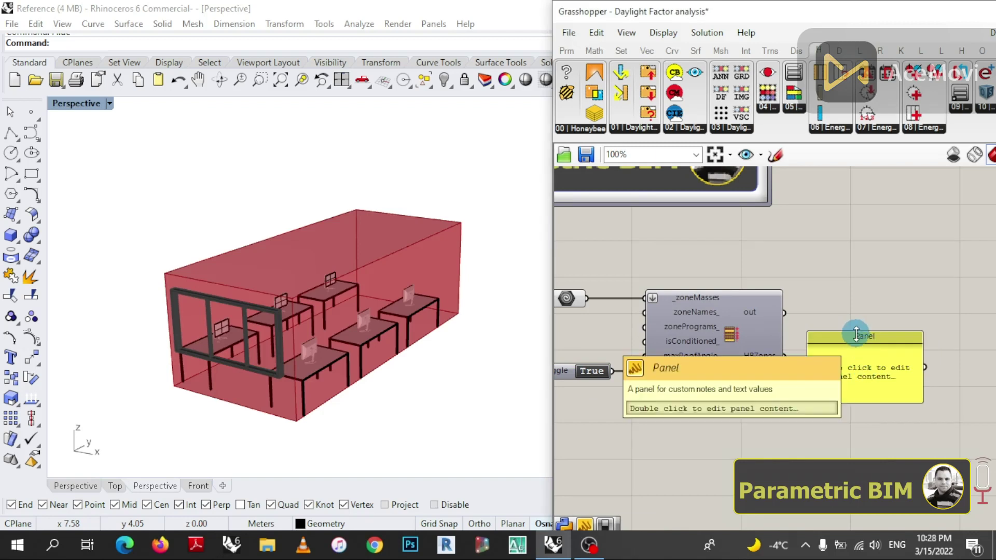
pyautogui.moveTo(862, 341); pyautogui.dragTo(896, 336)
pyautogui.click(566, 50)
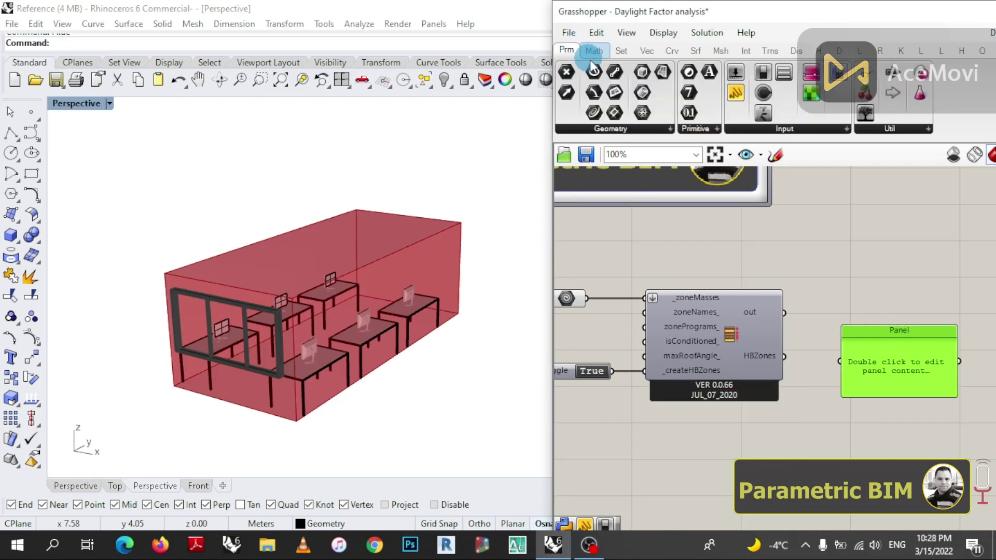
pyautogui.moveTo(731, 98); pyautogui.dragTo(905, 446)
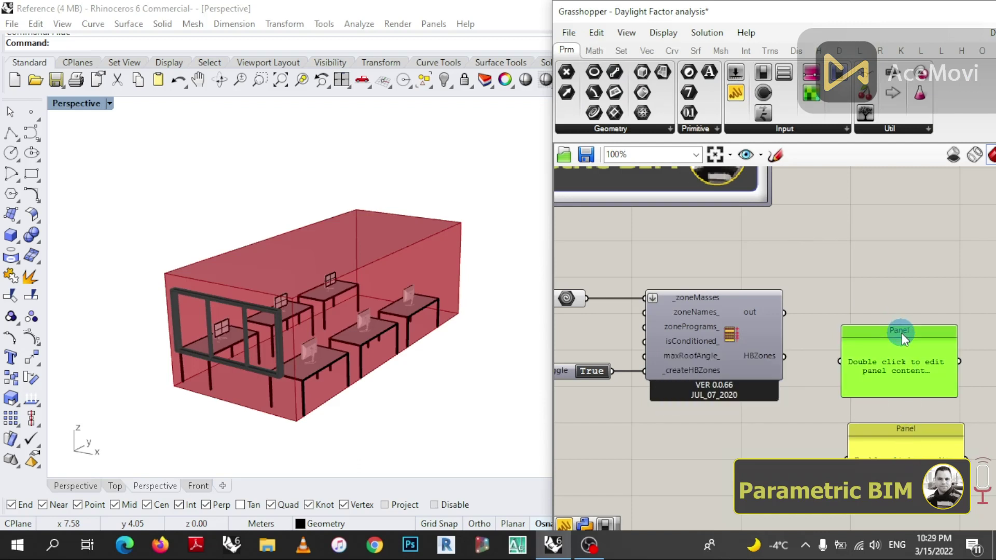
pyautogui.press('Delete')
pyautogui.moveTo(903, 429); pyautogui.dragTo(900, 332)
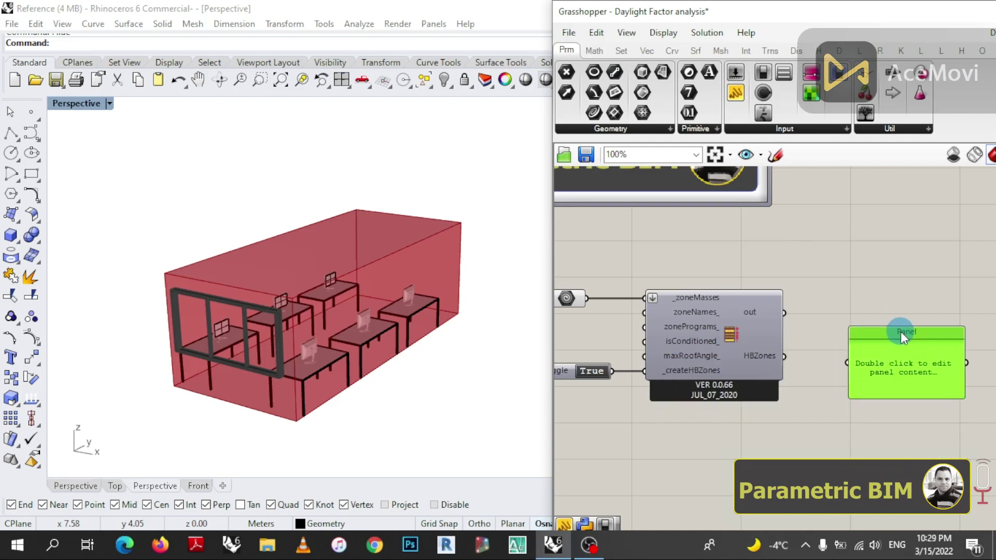
pyautogui.moveTo(784, 357); pyautogui.dragTo(847, 363)
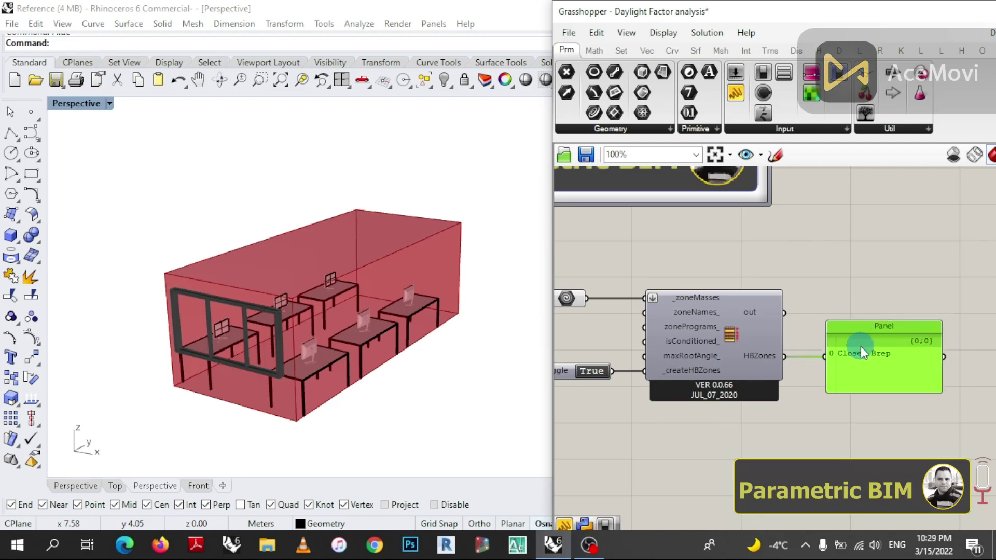
pyautogui.scroll(3, 866, 350)
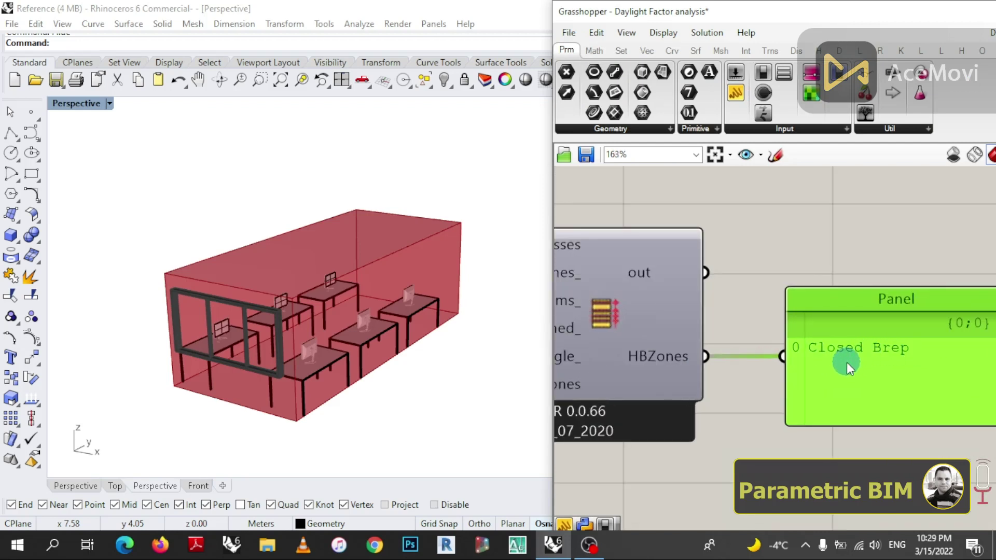
pyautogui.scroll(-4, 847, 362)
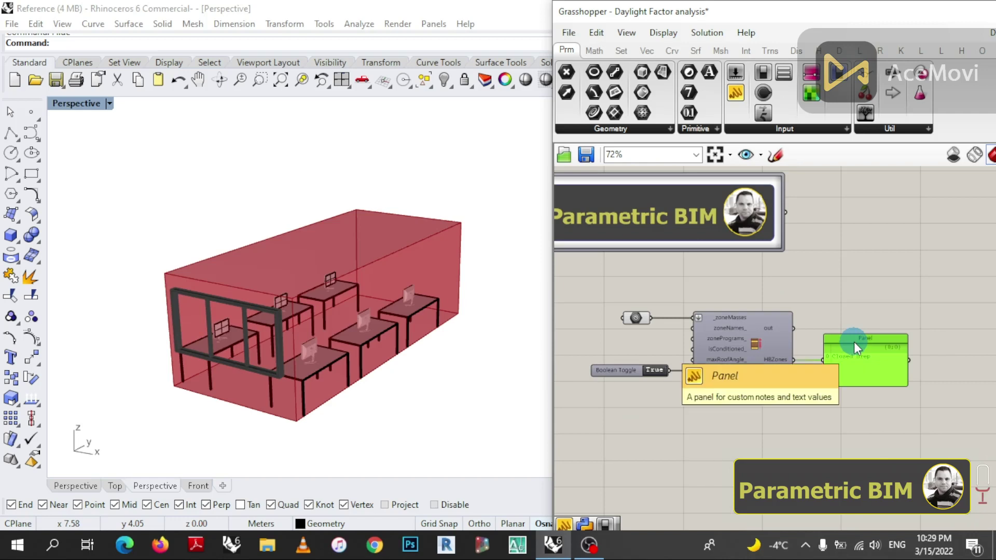
pyautogui.press('Delete')
pyautogui.scroll(-1, 714, 383)
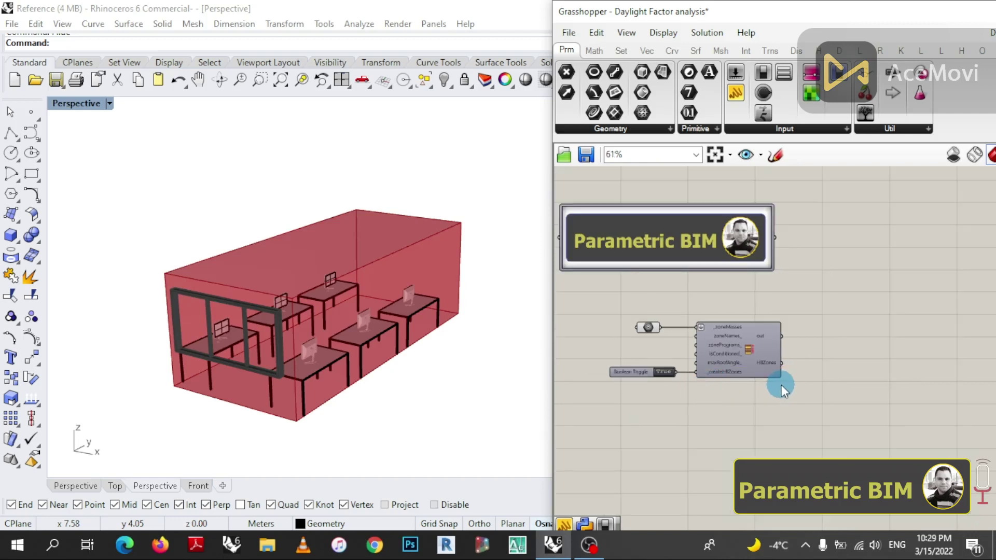
pyautogui.moveTo(201, 348); pyautogui.dragTo(282, 325, button='right')
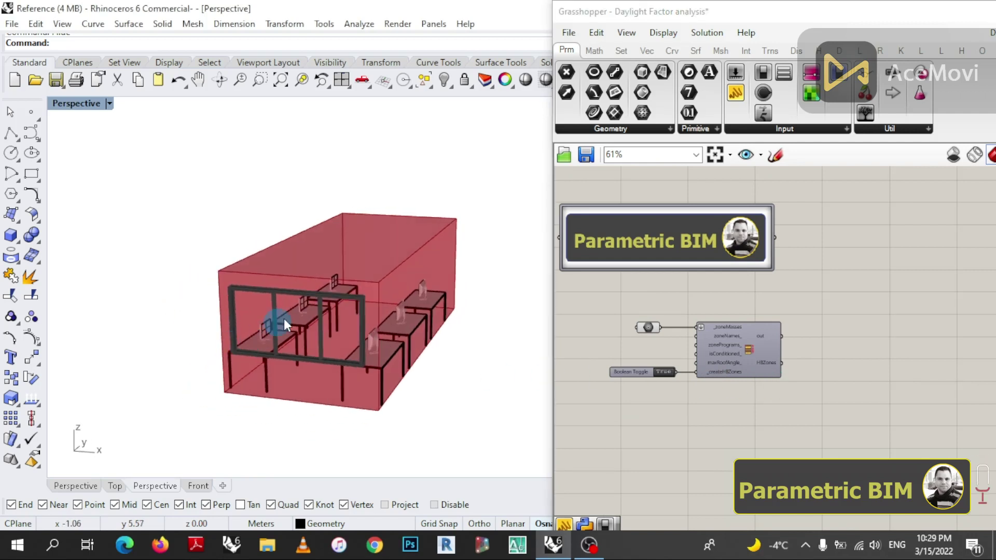
pyautogui.scroll(6, 306, 330)
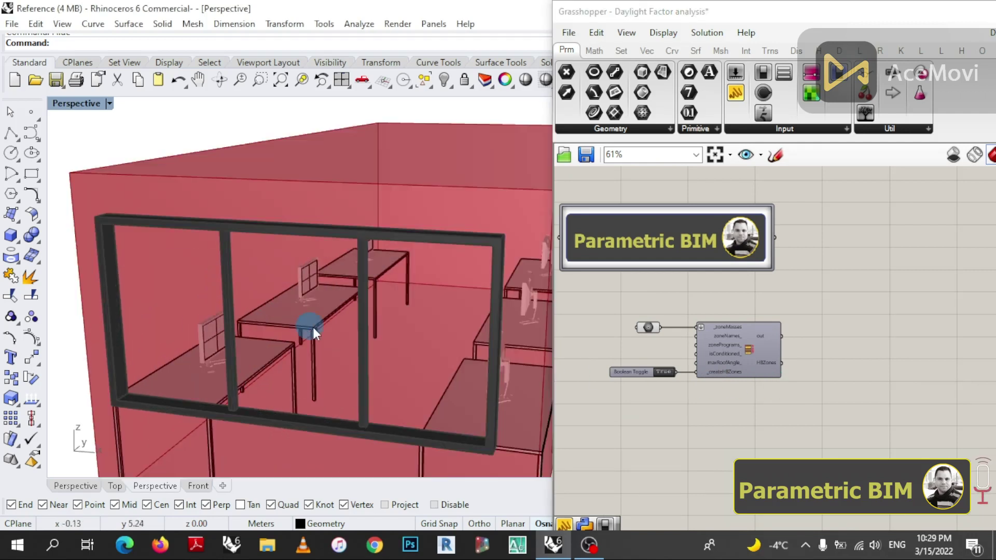
pyautogui.scroll(-6, 318, 342)
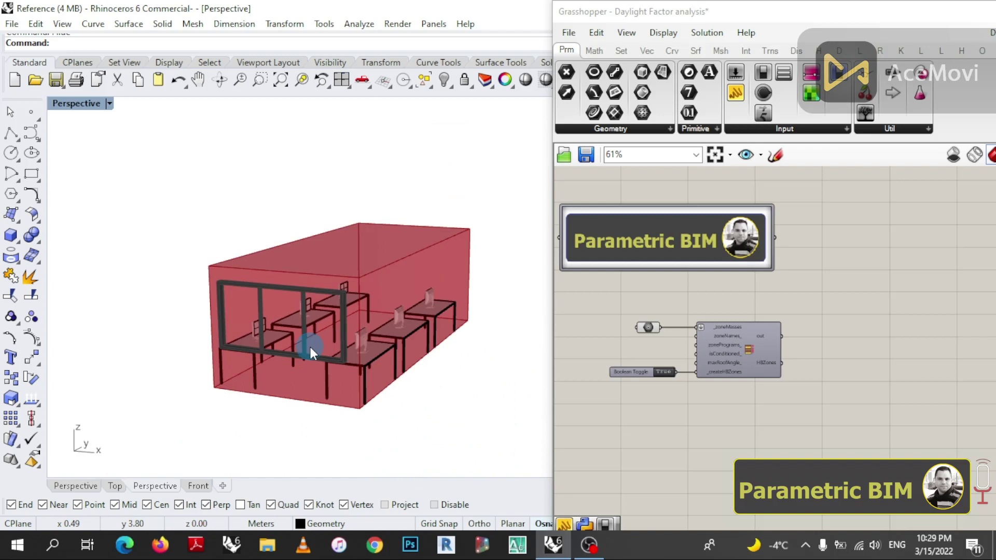
pyautogui.moveTo(344, 412); pyautogui.dragTo(278, 296, button='right')
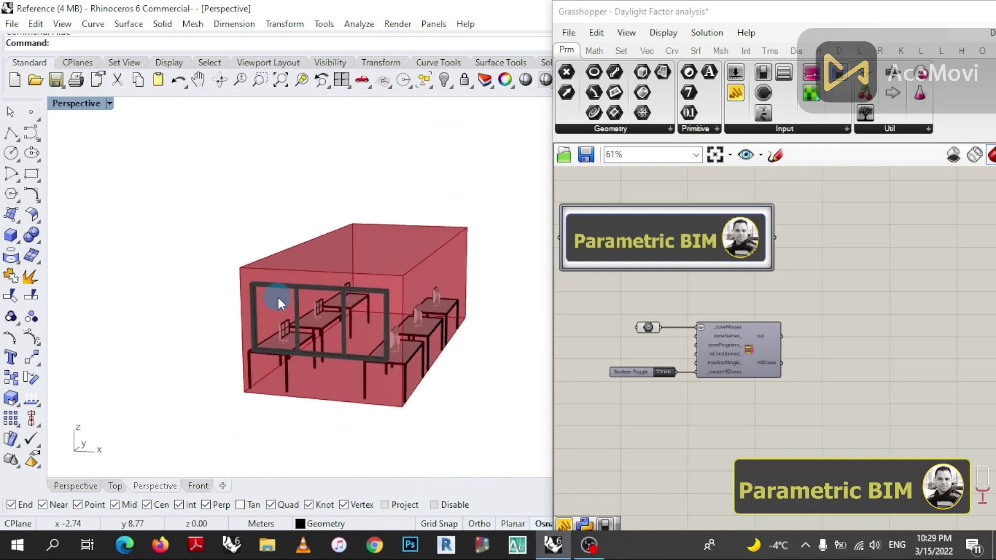
pyautogui.doubleClick(78, 104)
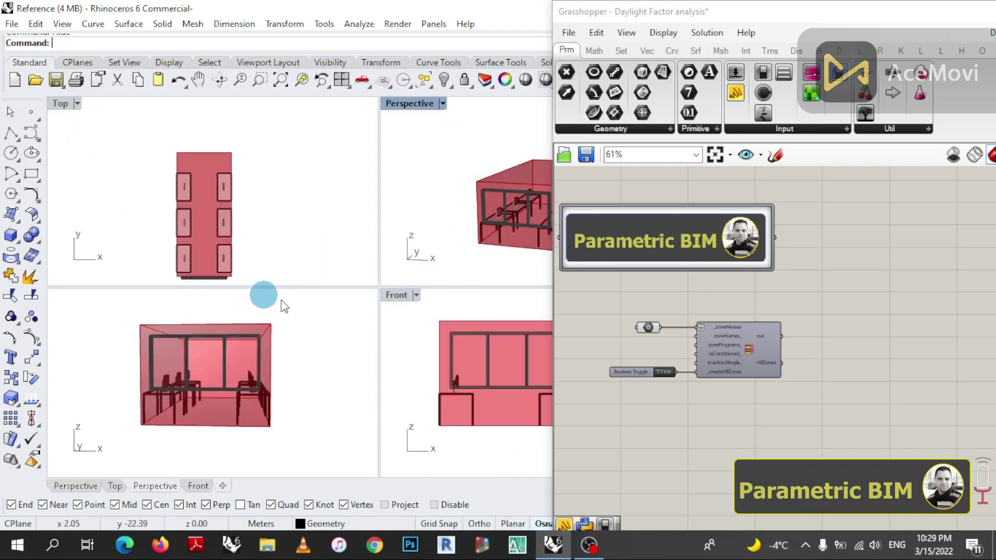
pyautogui.doubleClick(390, 296)
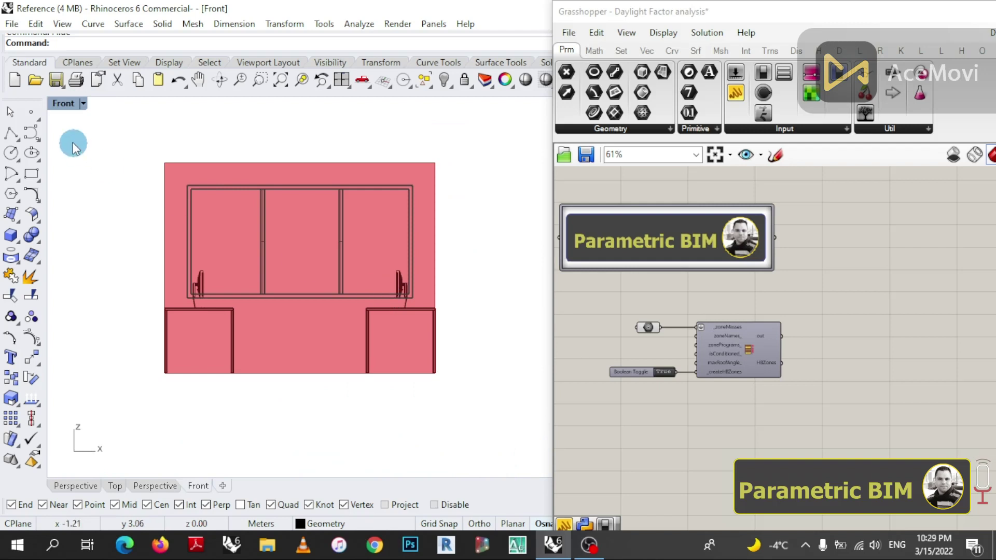
pyautogui.doubleClick(60, 104)
pyautogui.doubleClick(75, 295)
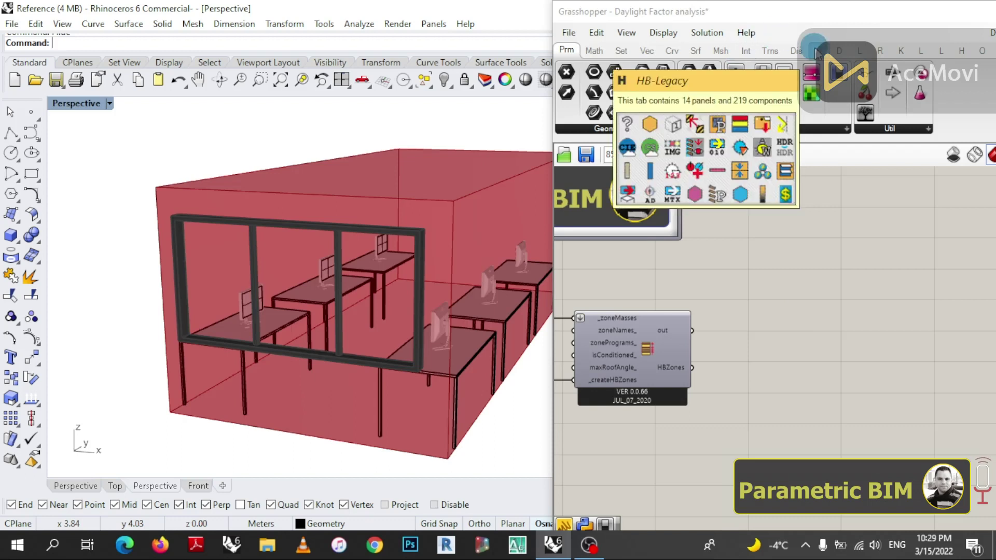
# - Add Honeybee's Glazing based on ratio component to the canvas
pyautogui.click(816, 50)
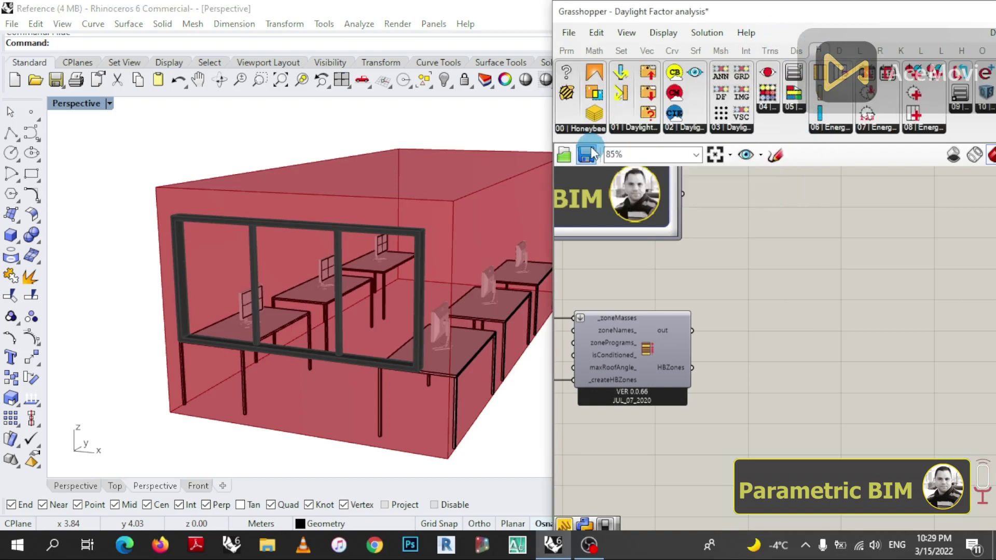
pyautogui.click(589, 128)
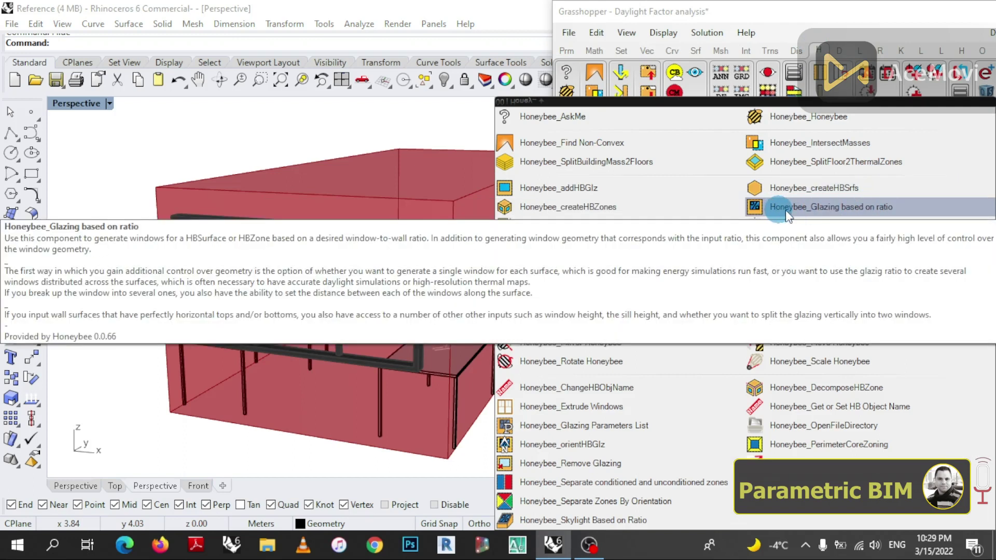
pyautogui.click(870, 207)
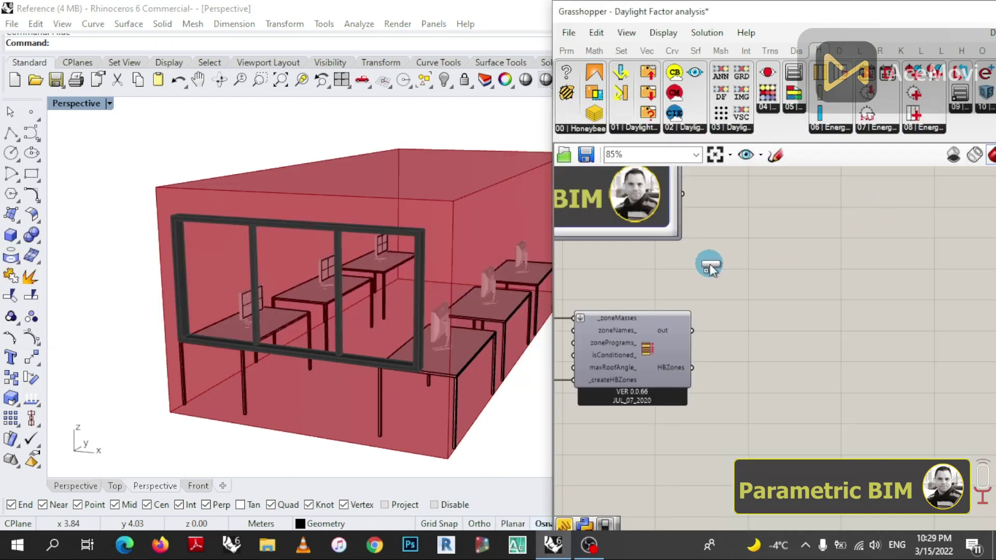
pyautogui.click(798, 346)
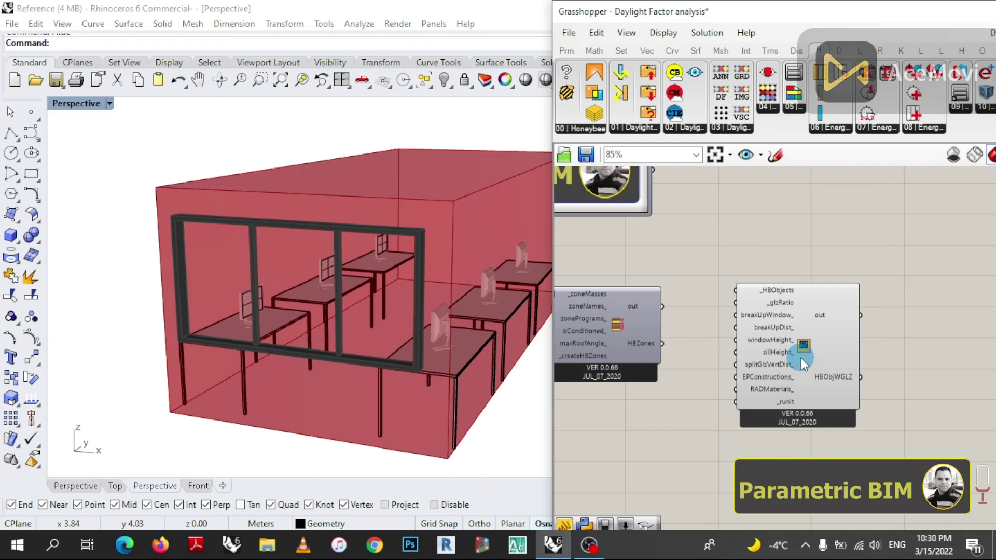
pyautogui.moveTo(801, 358); pyautogui.dragTo(800, 410)
# - Connect HBZones to the glazing component's _HBObjects input and bring up the canvas search
pyautogui.scroll(3, 668, 344)
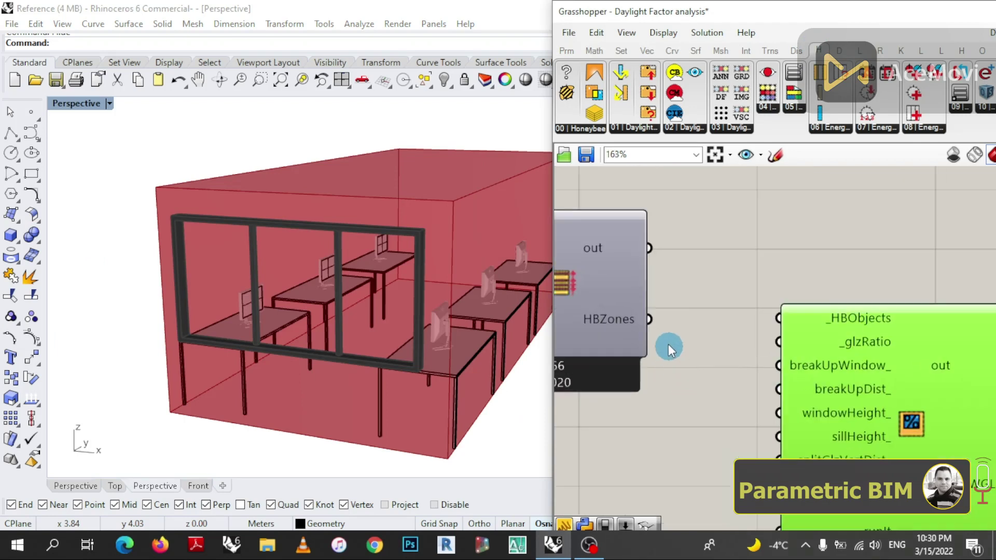
pyautogui.moveTo(650, 319); pyautogui.dragTo(772, 325)
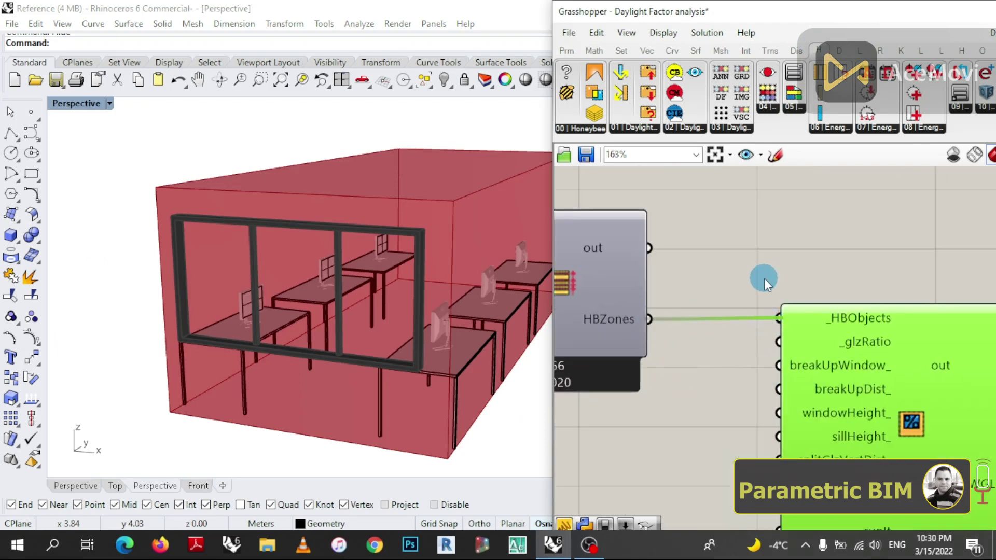
pyautogui.scroll(-3, 765, 277)
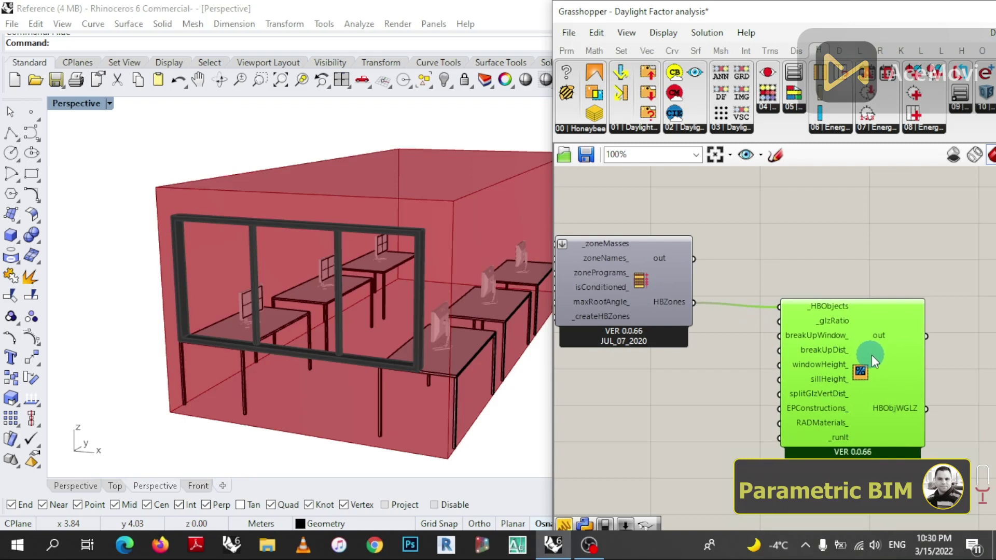
pyautogui.moveTo(872, 356); pyautogui.dragTo(871, 350)
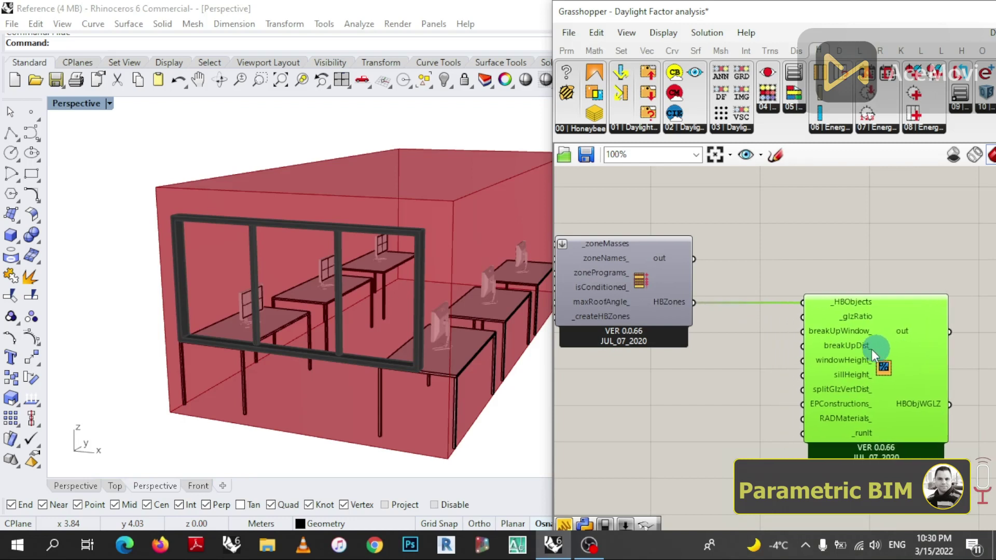
pyautogui.scroll(-3, 737, 298)
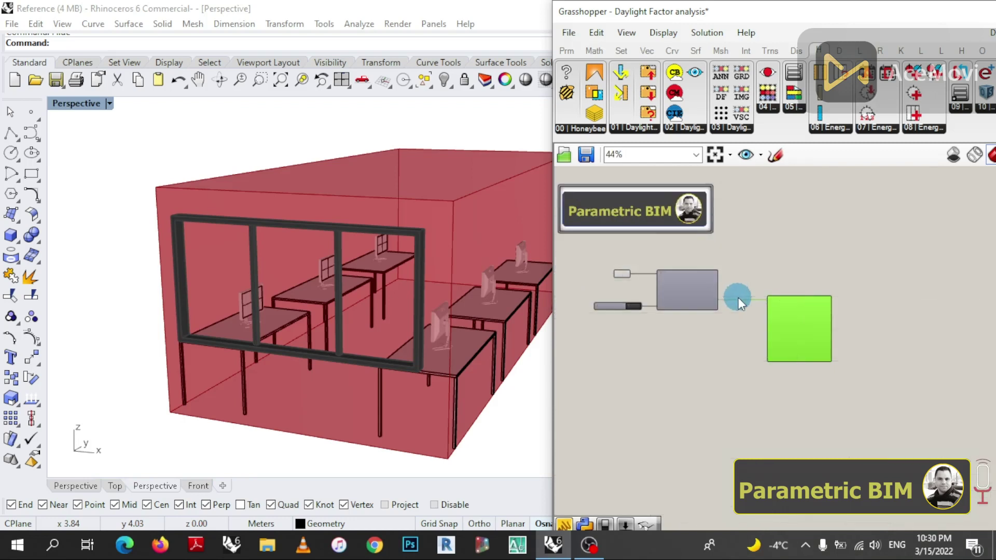
pyautogui.scroll(2, 742, 323)
pyautogui.scroll(1, 796, 344)
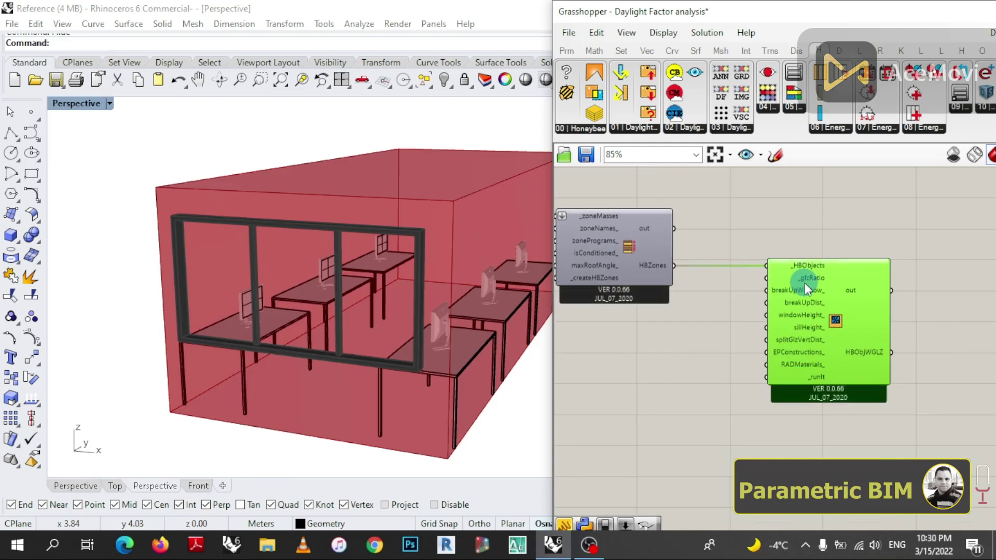
pyautogui.scroll(2, 805, 282)
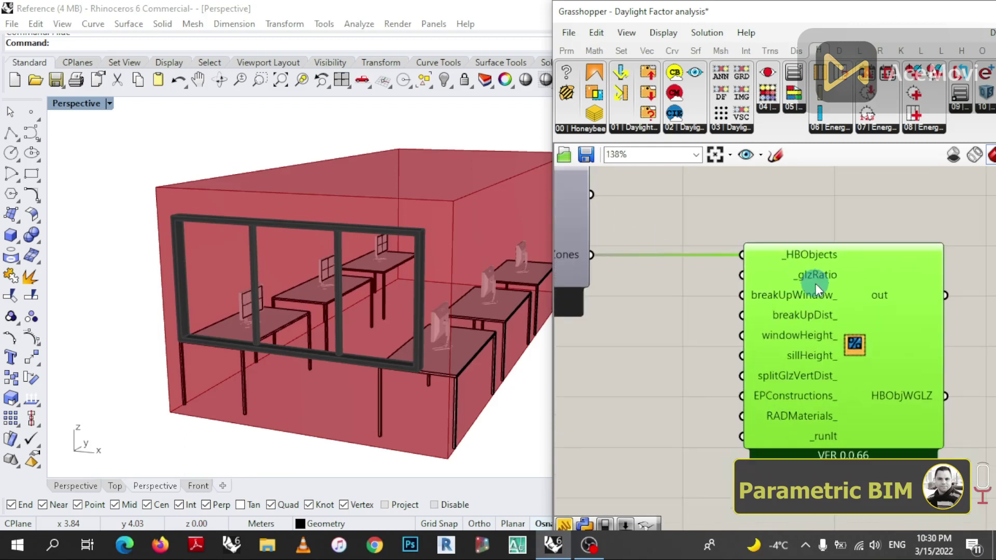
pyautogui.doubleClick(647, 335)
# - Create the 0.5 Number Slider and connect it to the _glzRatio input
pyautogui.write('0.5')
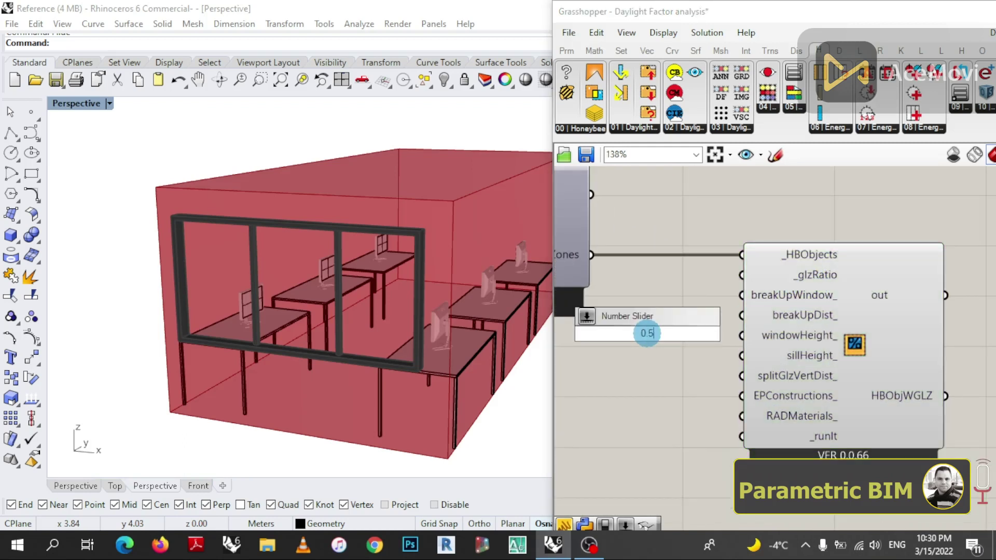
pyautogui.press('Return')
pyautogui.scroll(-3, 671, 363)
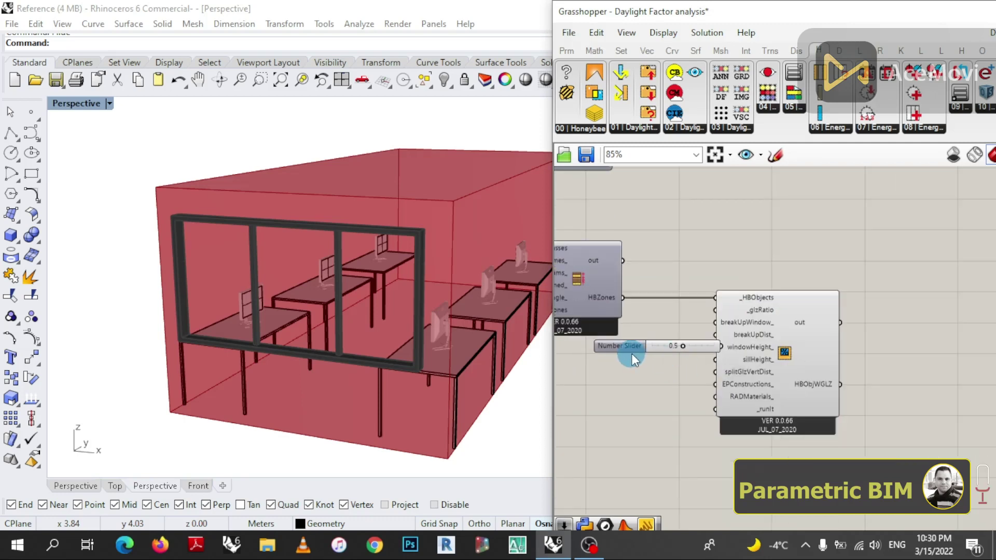
pyautogui.moveTo(631, 353); pyautogui.dragTo(580, 360)
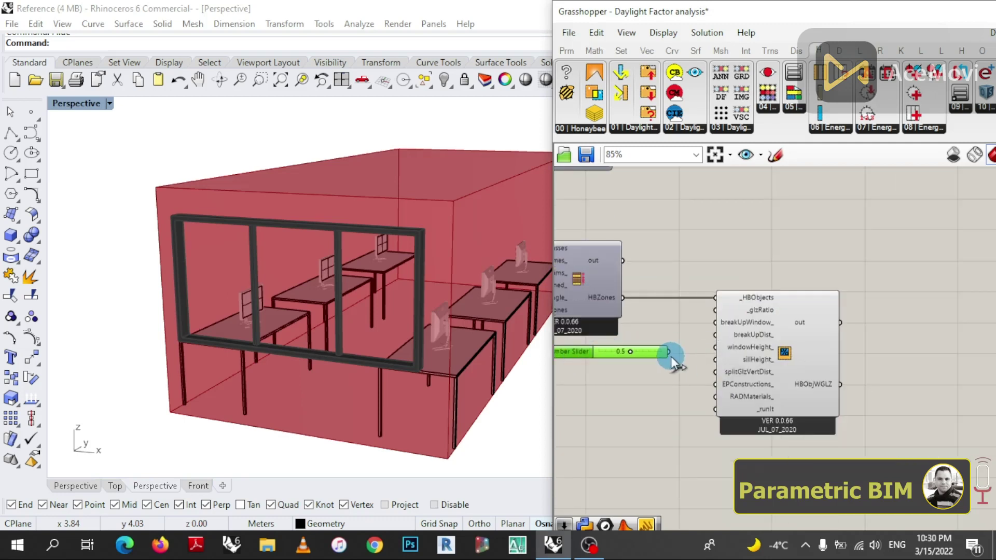
pyautogui.moveTo(670, 352); pyautogui.dragTo(710, 313)
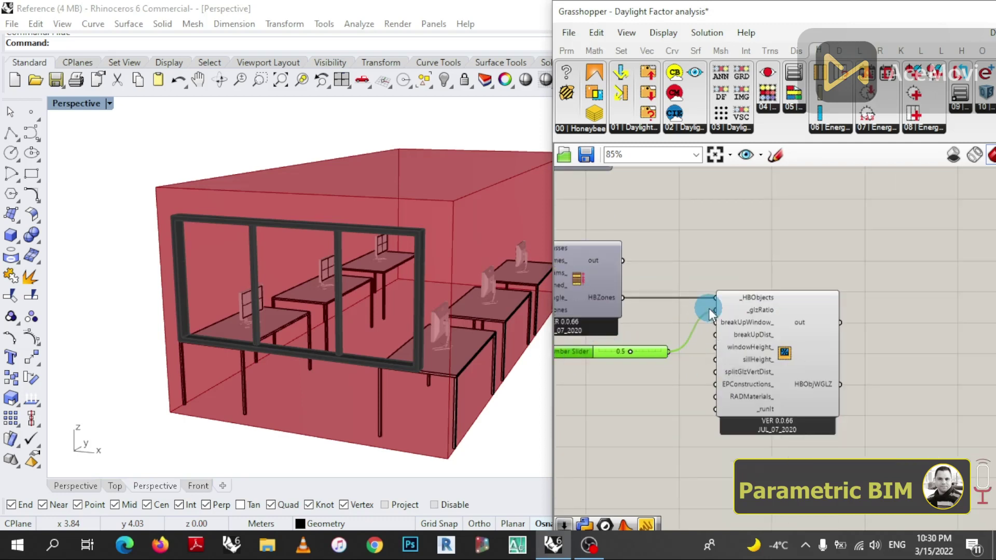
pyautogui.click(438, 330)
pyautogui.moveTo(468, 329)
pyautogui.mouseDown(button='right')
pyautogui.moveTo(418, 329)
pyautogui.moveTo(467, 317)
pyautogui.mouseUp(button='right')
pyautogui.scroll(3, 253, 278)
pyautogui.scroll(-2, 259, 285)
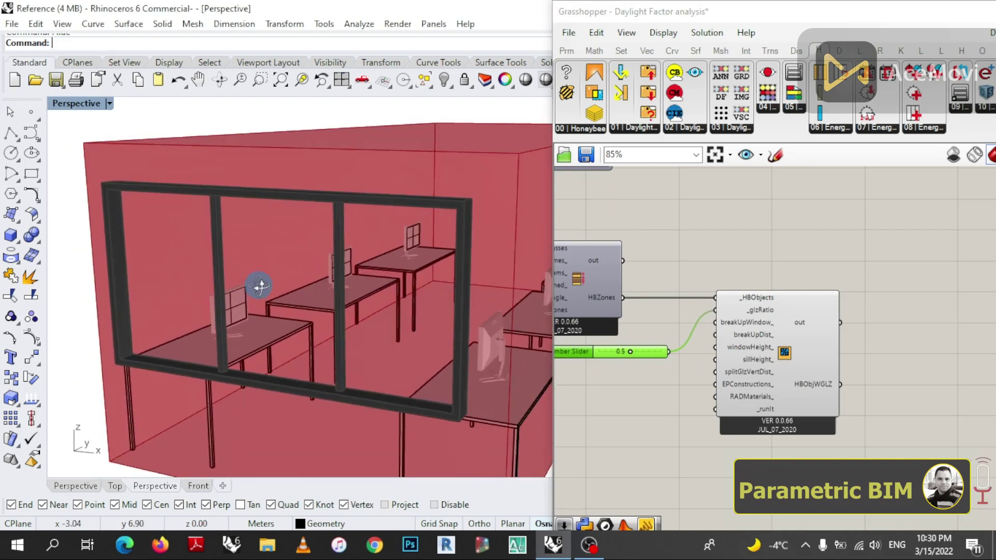
pyautogui.scroll(1, 681, 399)
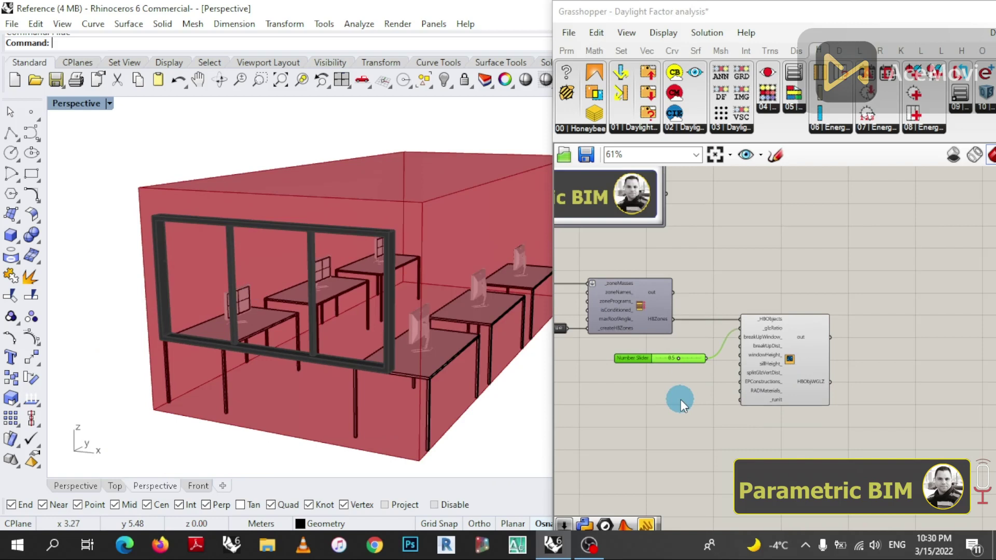
# - Add a Boolean Toggle via 'boolea', wire it to _runIt and set it to True
pyautogui.doubleClick(696, 411)
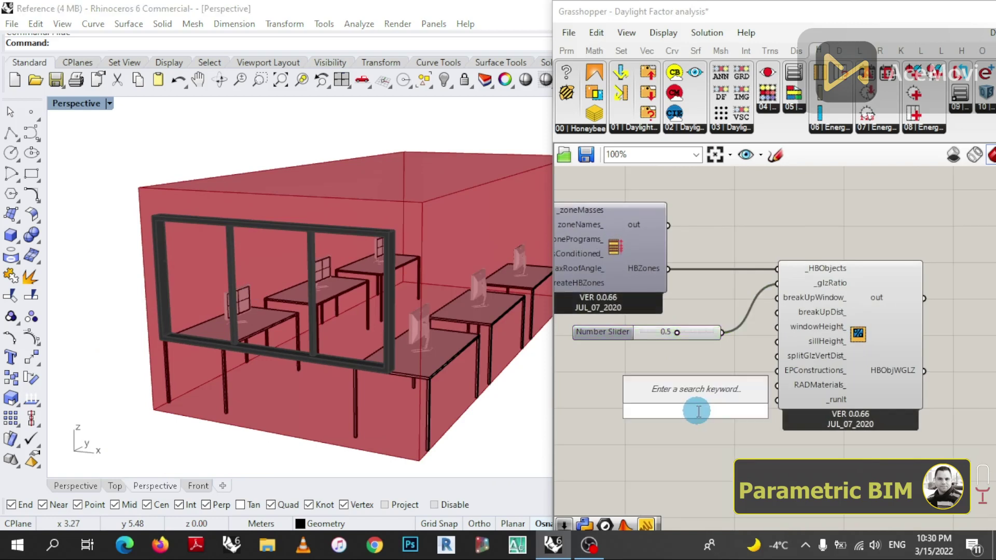
pyautogui.write('boolea')
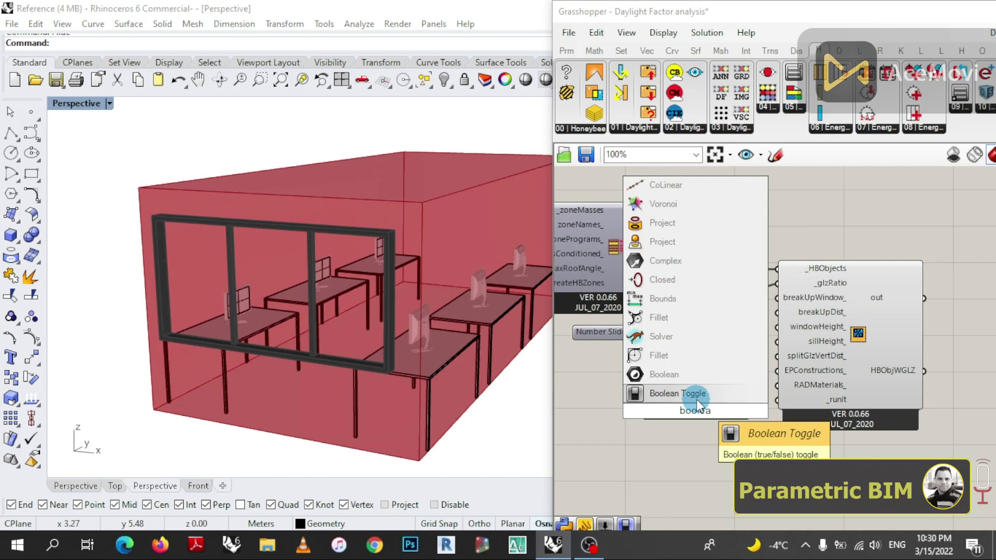
pyautogui.press('Return')
pyautogui.moveTo(687, 410); pyautogui.dragTo(673, 401)
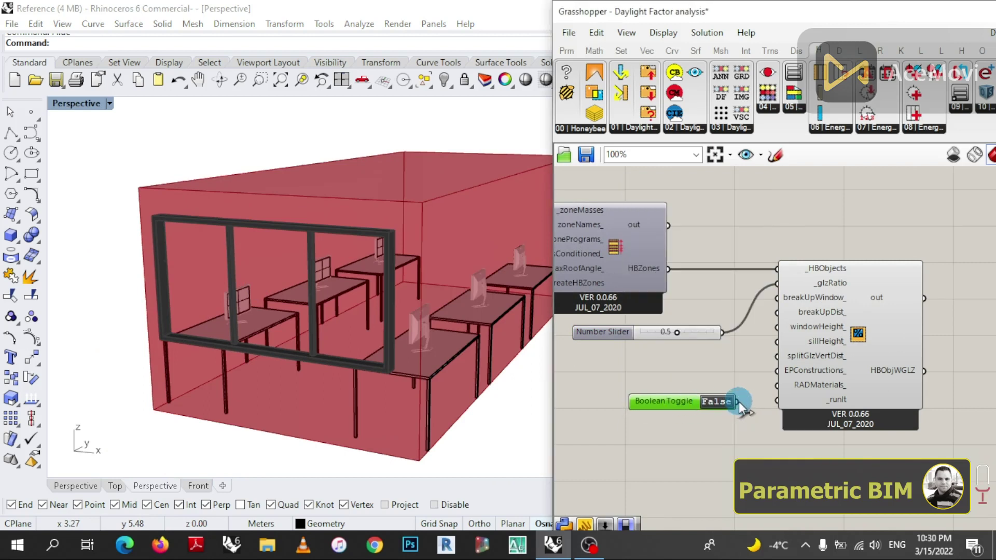
pyautogui.moveTo(739, 402); pyautogui.dragTo(774, 401)
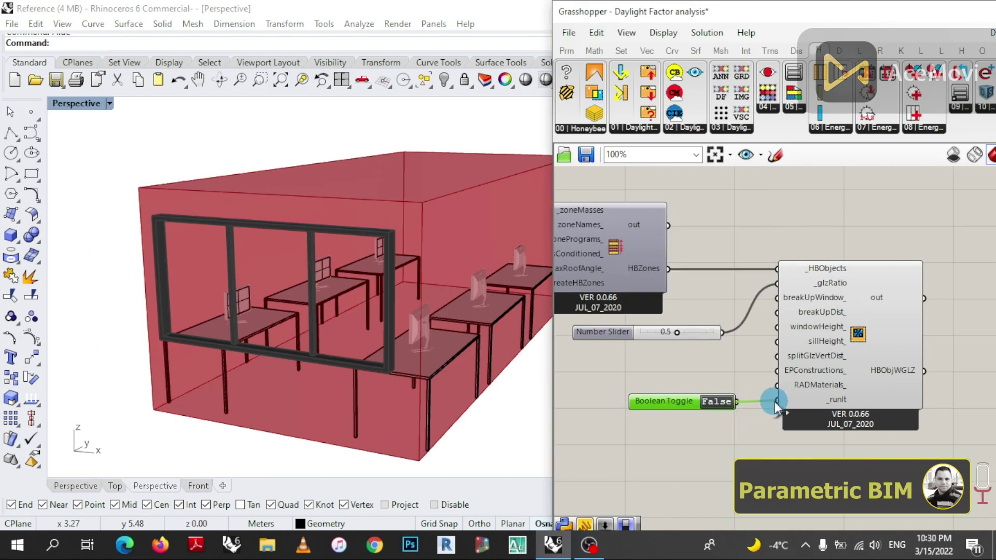
pyautogui.doubleClick(724, 402)
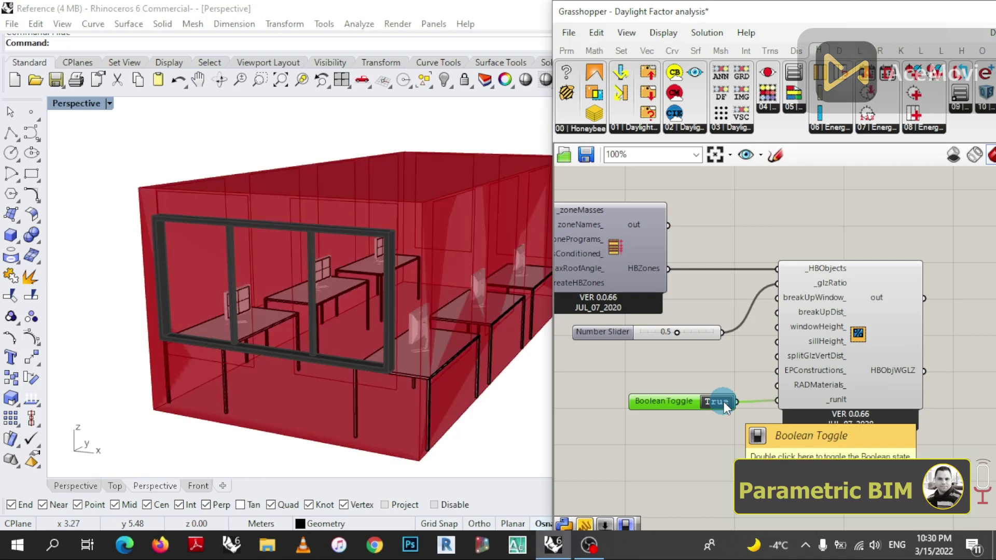
pyautogui.scroll(-3, 476, 394)
pyautogui.scroll(2, 477, 394)
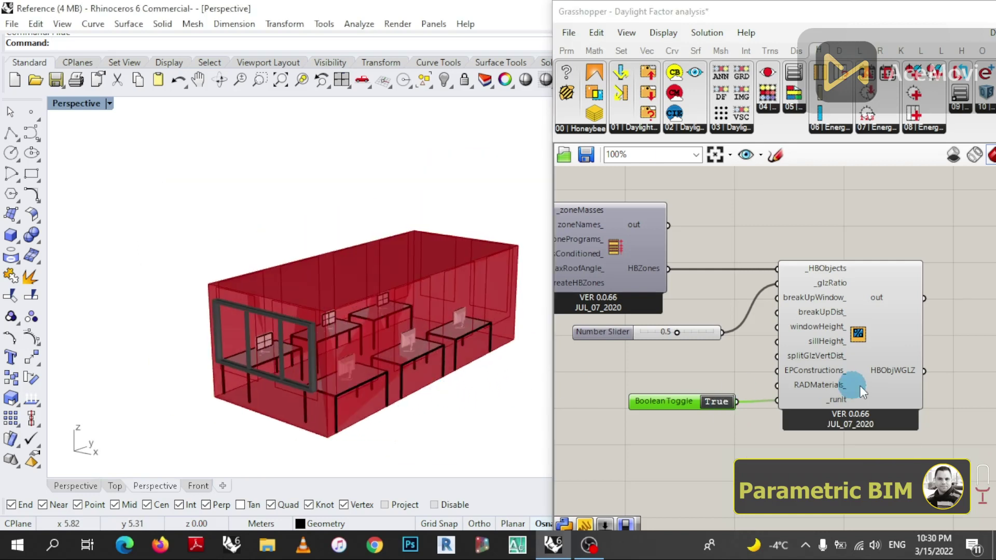
pyautogui.scroll(-3, 936, 397)
pyautogui.scroll(4, 791, 329)
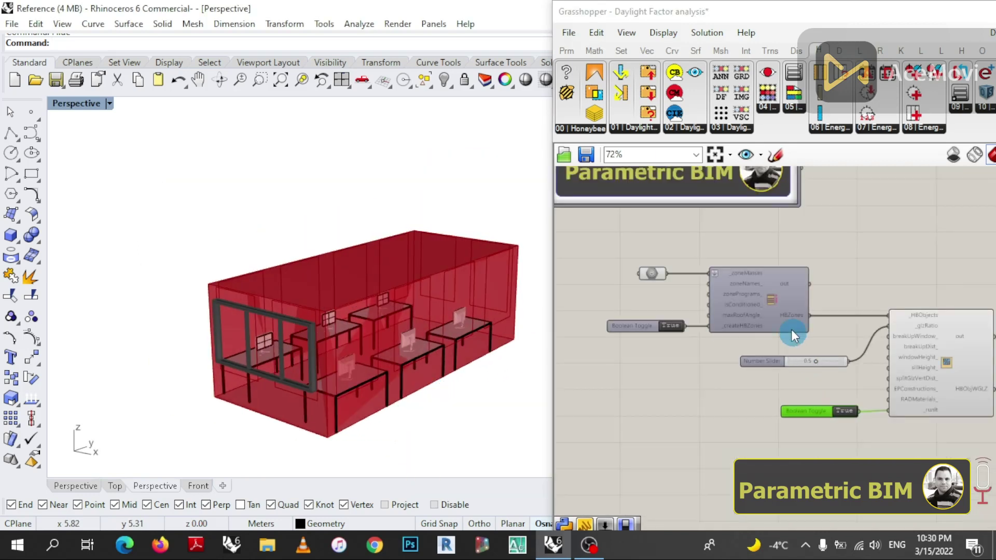
# - Select the zone component to preview the glazed room zones
pyautogui.middleClick(570, 242)
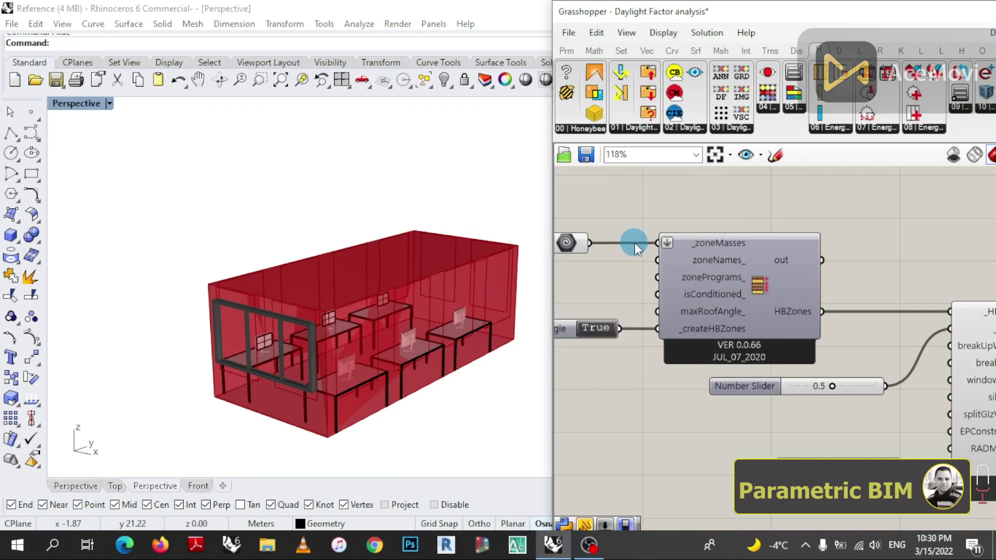
pyautogui.middleClick(568, 241)
pyautogui.scroll(-4, 665, 252)
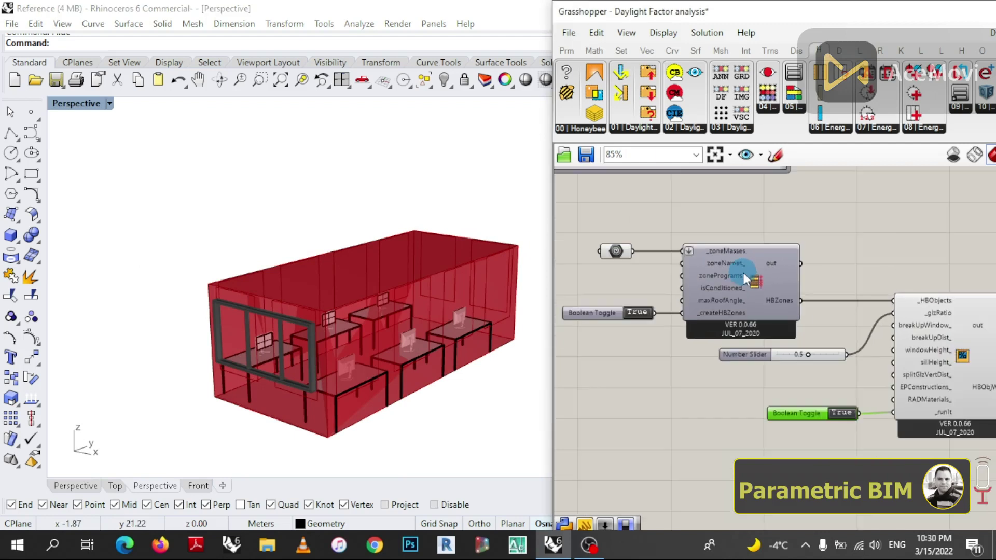
pyautogui.scroll(5, 602, 248)
pyautogui.click(631, 247)
pyautogui.middleClick(631, 247)
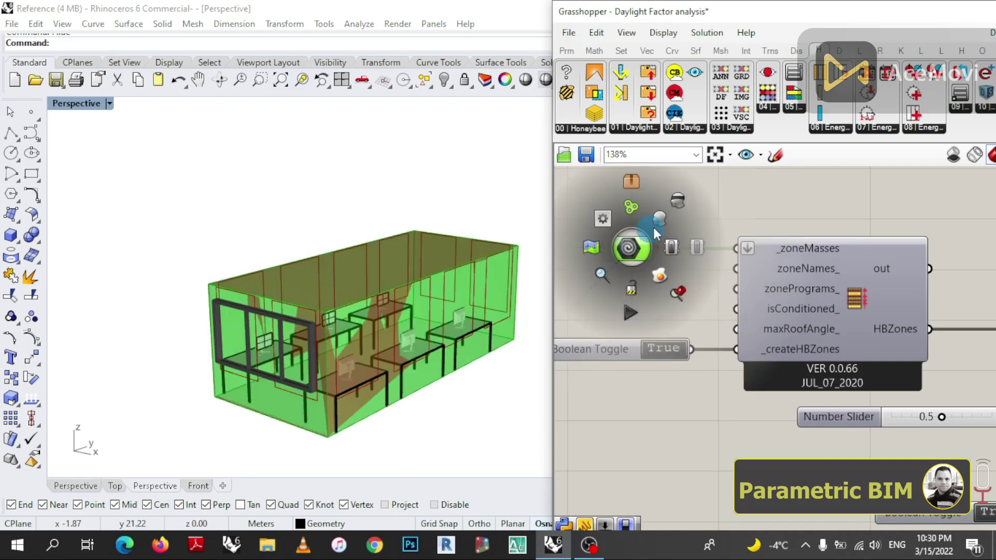
pyautogui.scroll(-5, 631, 265)
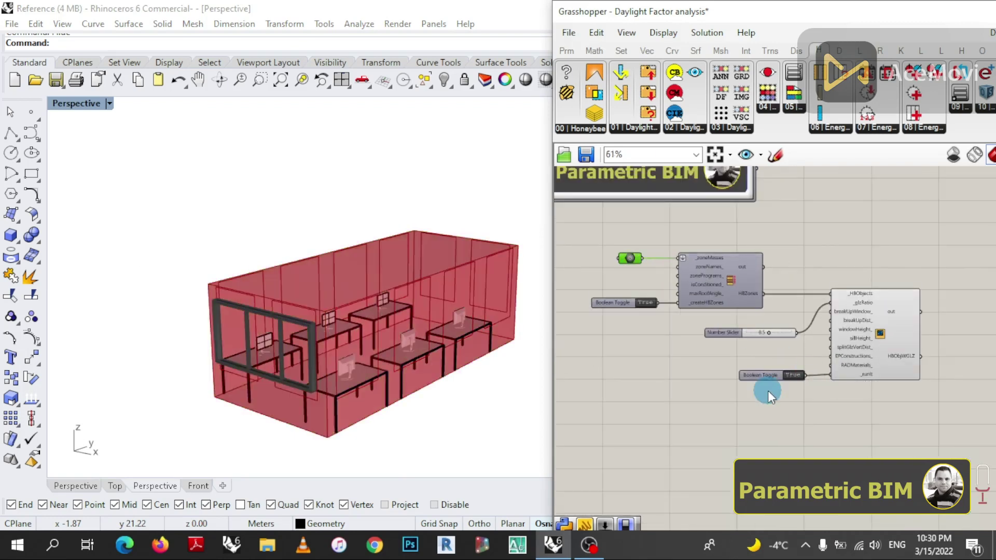
# - Place a Honeybee Glazing Parameters List component near the 0.5 Number Slider
pyautogui.moveTo(457, 405); pyautogui.dragTo(377, 383, button='right')
pyautogui.scroll(3, 835, 348)
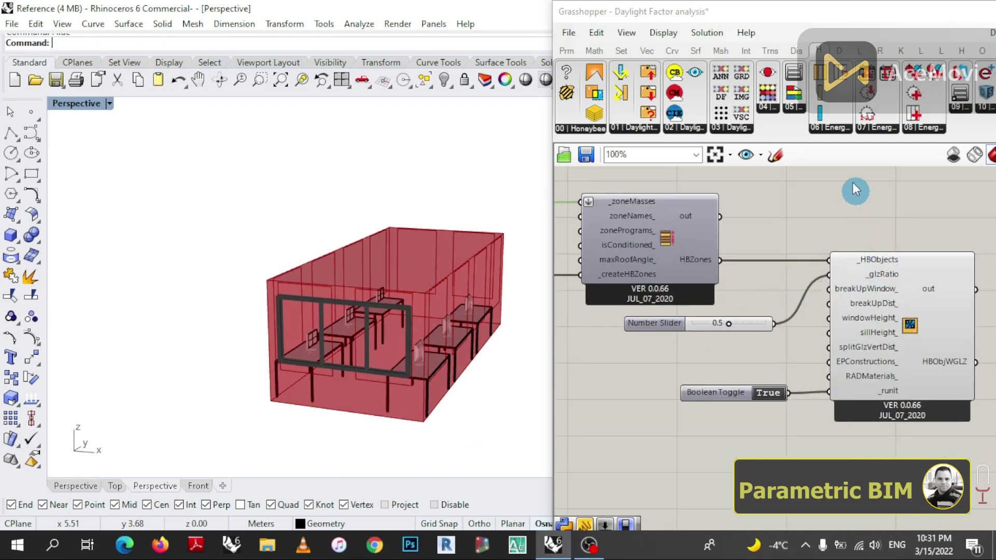
pyautogui.click(602, 124)
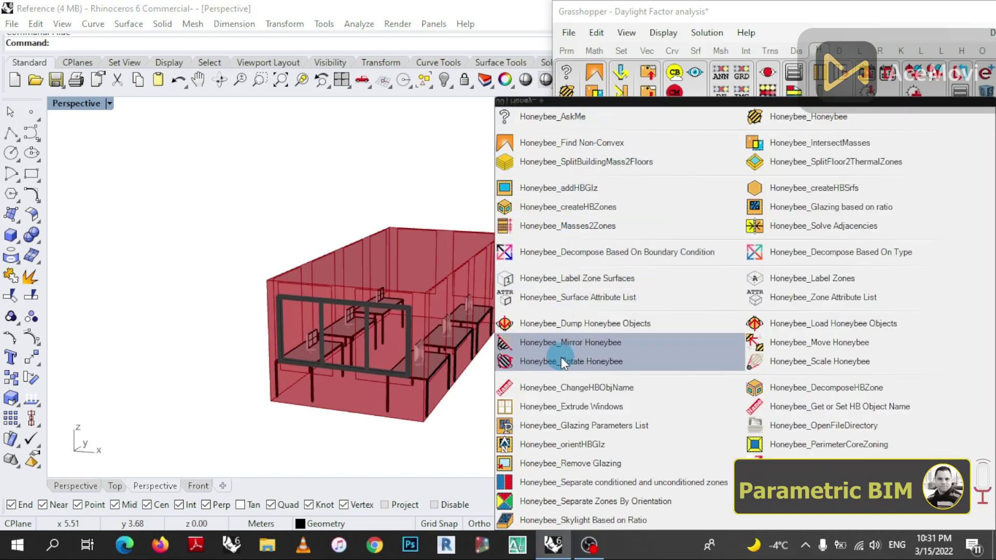
pyautogui.moveTo(558, 428); pyautogui.dragTo(695, 396)
pyautogui.scroll(-2, 791, 361)
pyautogui.moveTo(667, 366); pyautogui.dragTo(668, 367)
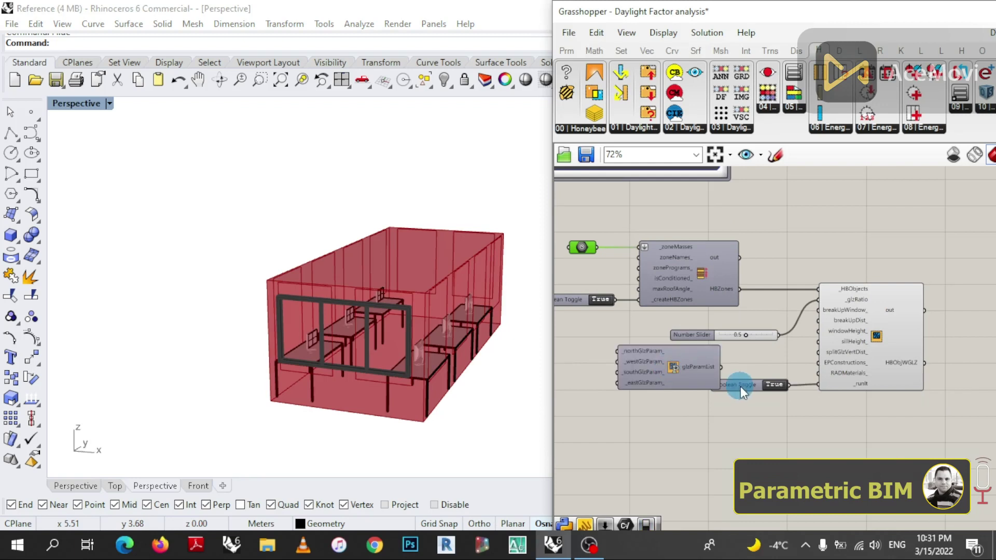
pyautogui.moveTo(739, 387); pyautogui.dragTo(733, 413)
pyautogui.scroll(2, 674, 363)
pyautogui.scroll(-2, 819, 366)
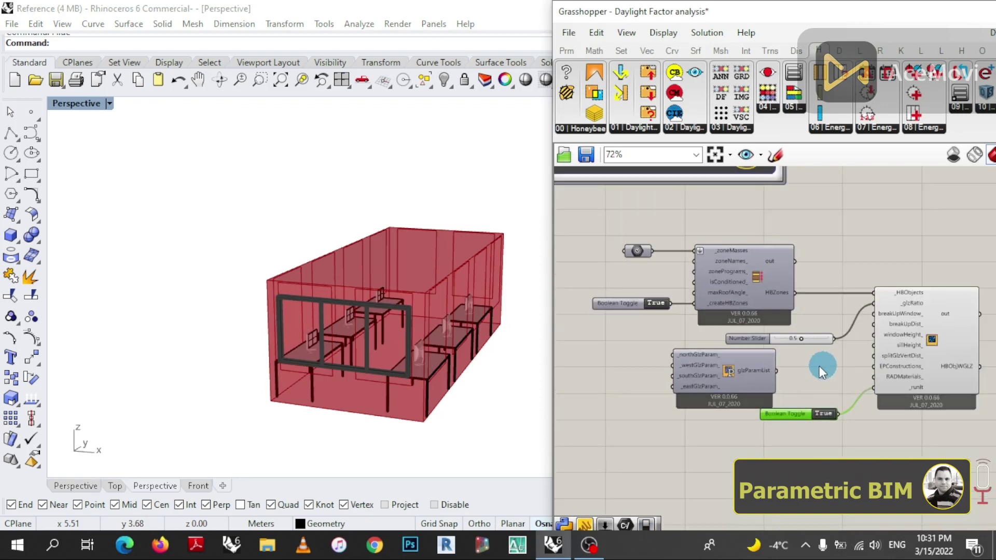
pyautogui.scroll(4, 727, 382)
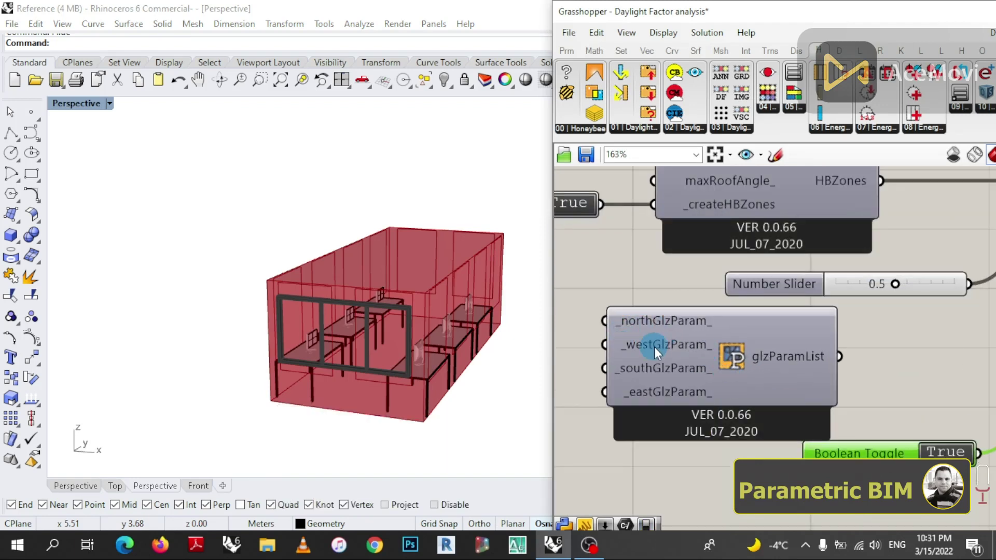
pyautogui.moveTo(671, 385); pyautogui.dragTo(830, 362)
pyautogui.scroll(-3, 835, 319)
pyautogui.scroll(3, 835, 319)
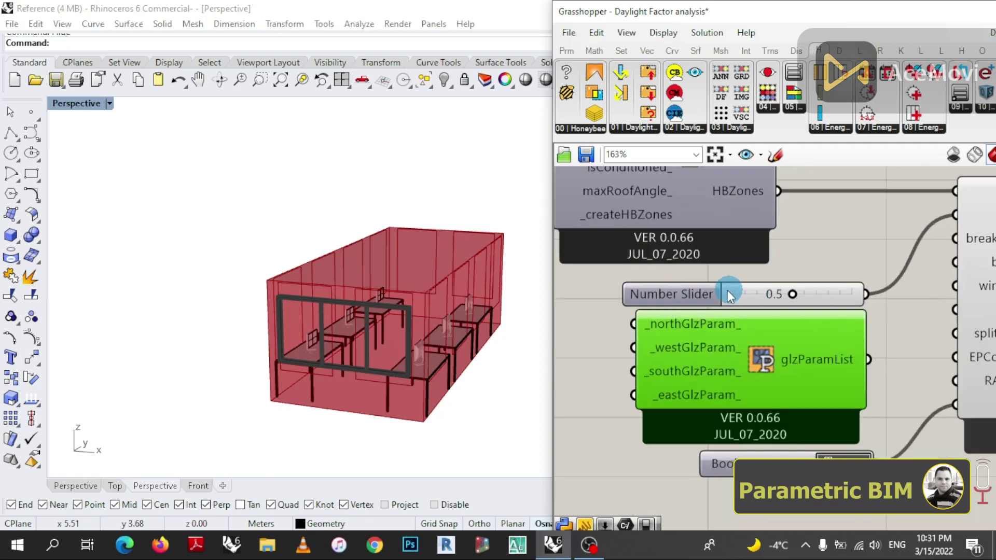
# - Delete the 0.5 Number Slider and wire glzParamList into the glazing component's _glzRatio input
pyautogui.click(726, 291)
pyautogui.press('Delete')
pyautogui.scroll(-3, 719, 291)
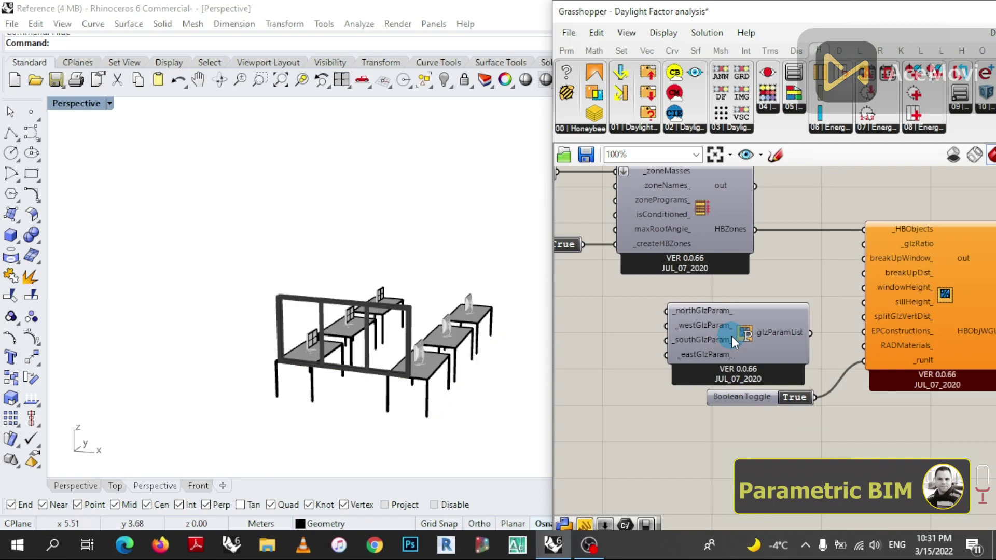
pyautogui.click(729, 324)
pyautogui.scroll(2, 820, 313)
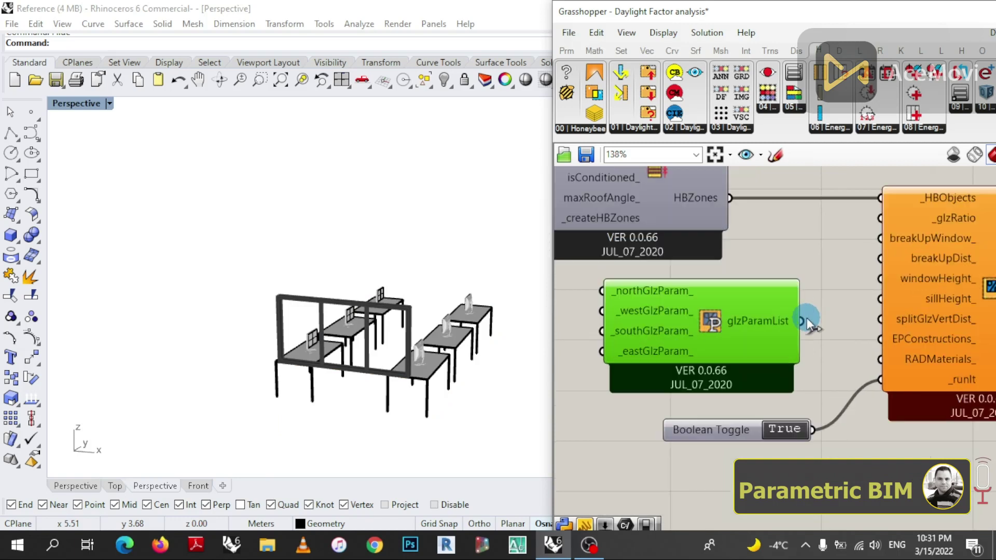
pyautogui.moveTo(803, 320); pyautogui.dragTo(876, 220)
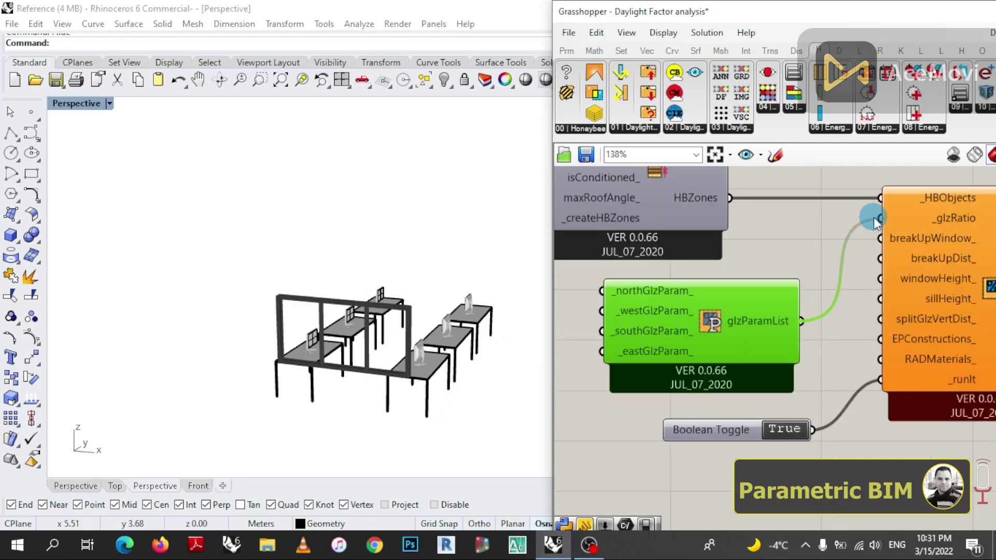
pyautogui.moveTo(421, 359); pyautogui.dragTo(397, 367, button='right')
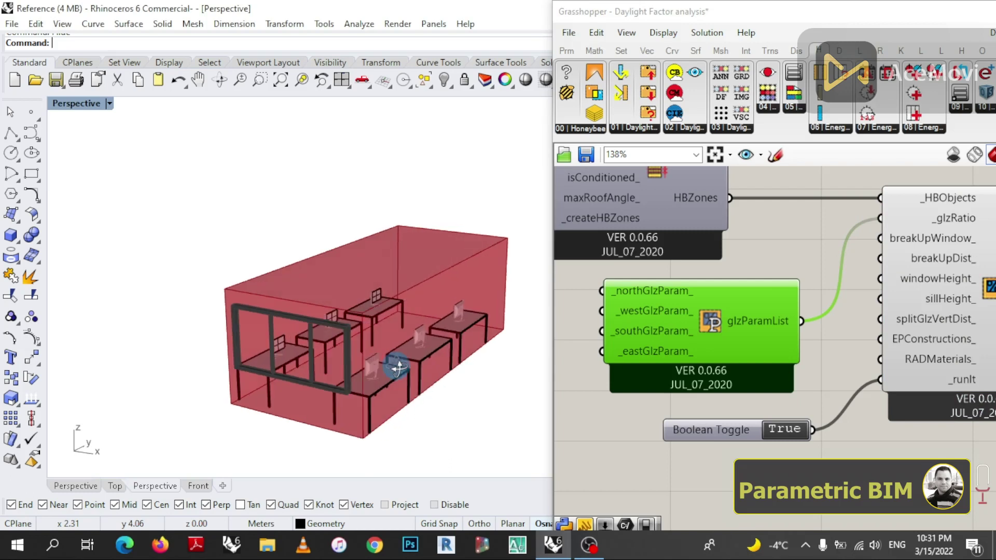
pyautogui.scroll(-1, 878, 367)
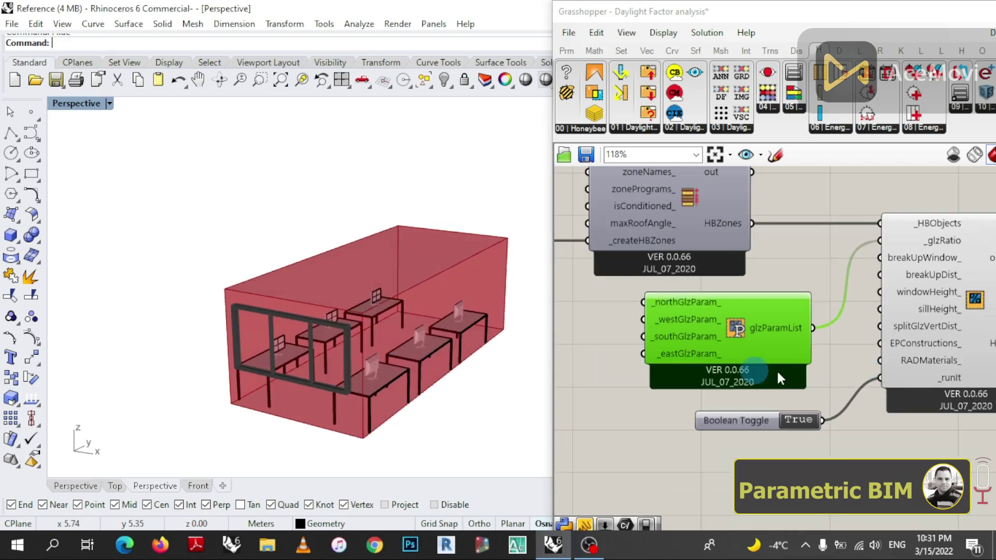
pyautogui.scroll(-3, 727, 374)
pyautogui.scroll(5, 590, 370)
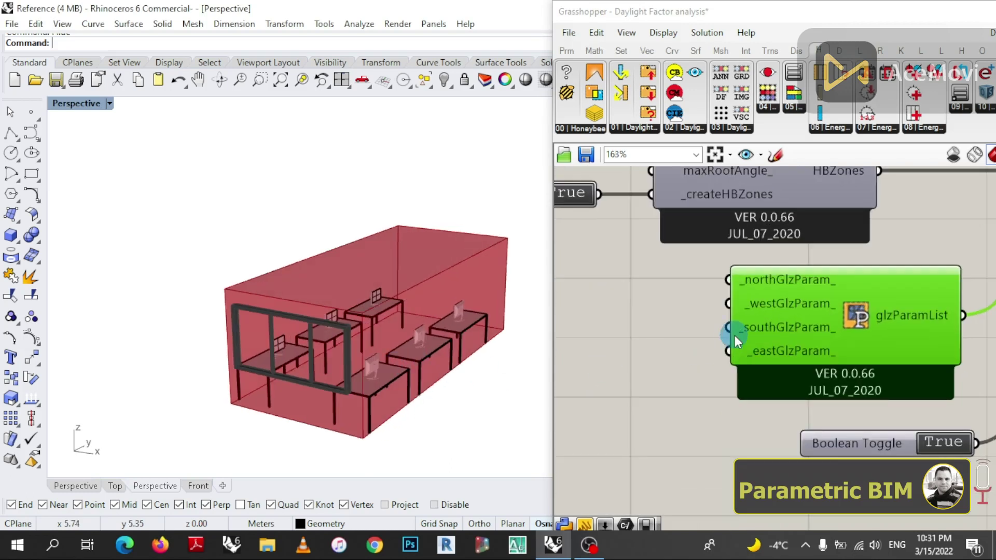
pyautogui.scroll(-2, 770, 333)
# - Add a 0.5 Number Slider and connect it to glzParamList's southGlzParam_ input
pyautogui.doubleClick(646, 344)
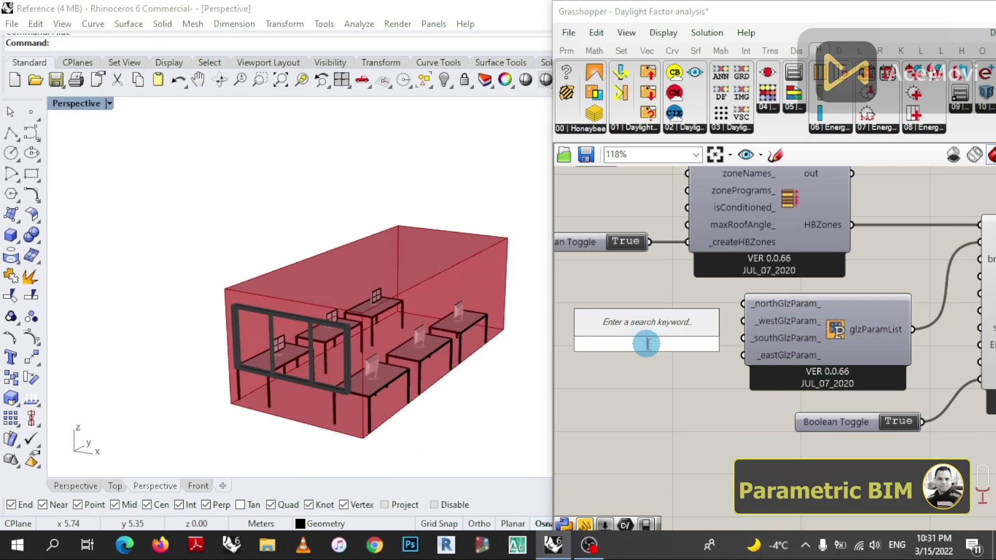
pyautogui.write('0.5')
pyautogui.press('Return')
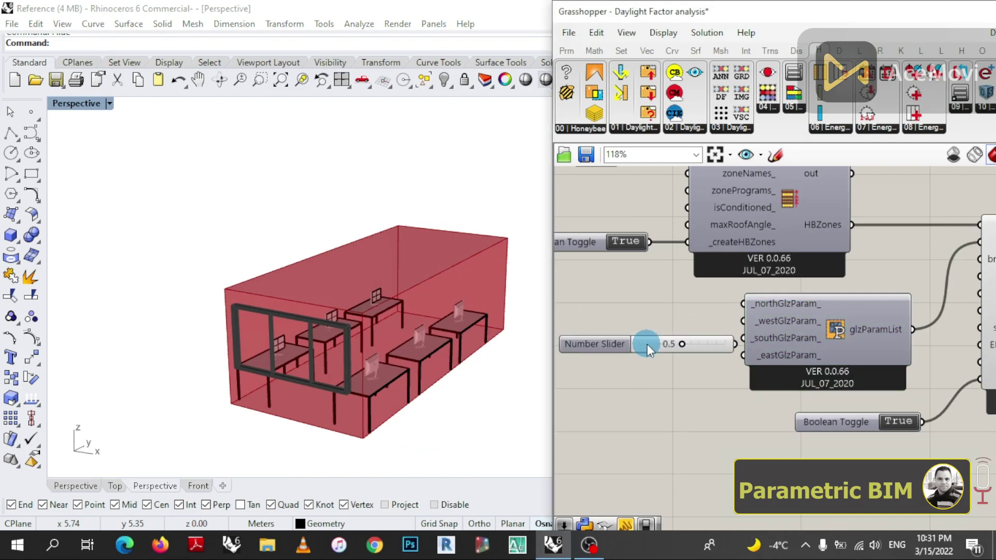
pyautogui.moveTo(646, 344); pyautogui.dragTo(597, 338)
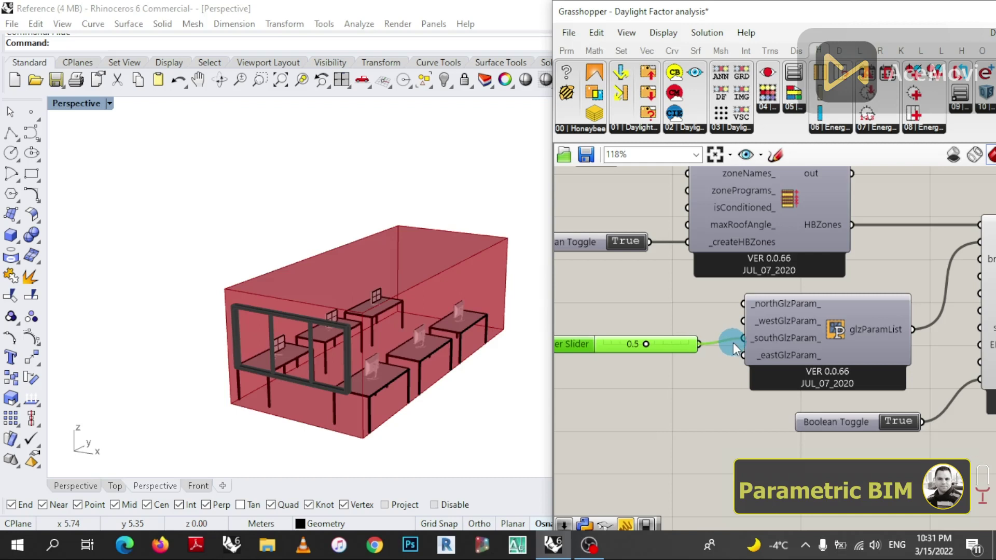
pyautogui.moveTo(734, 342); pyautogui.dragTo(733, 343)
pyautogui.moveTo(586, 346); pyautogui.dragTo(588, 340)
pyautogui.scroll(2, 293, 354)
pyautogui.scroll(3, 293, 353)
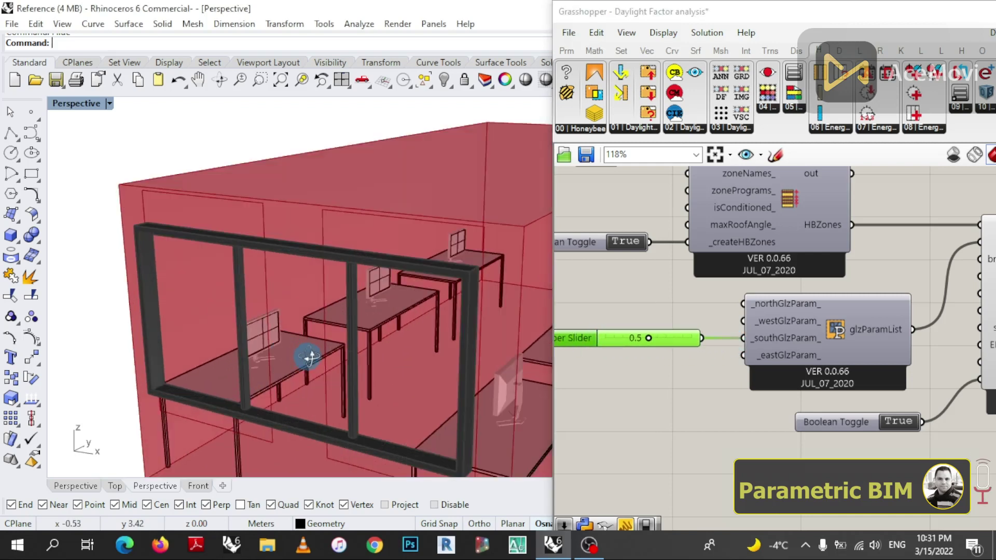
pyautogui.scroll(-4, 317, 349)
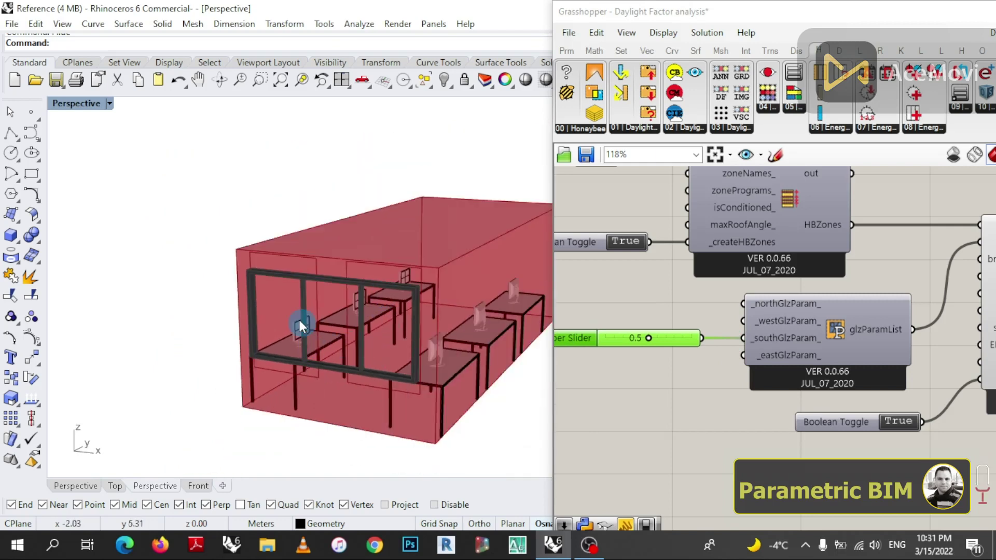
pyautogui.scroll(-3, 700, 381)
pyautogui.scroll(2, 785, 384)
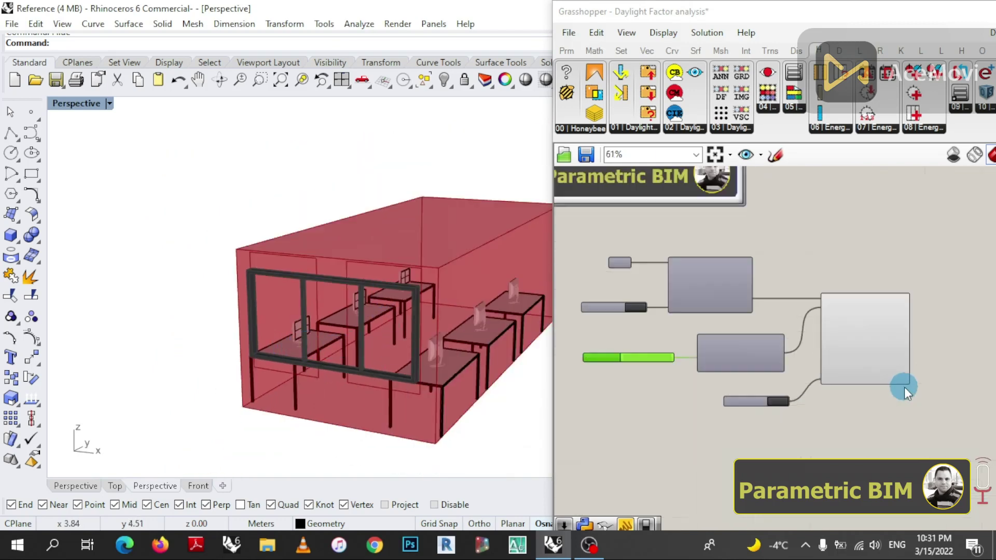
# - Preview the glazing component's windows and maximize the Front view to check them
pyautogui.click(897, 344)
pyautogui.scroll(3, 864, 327)
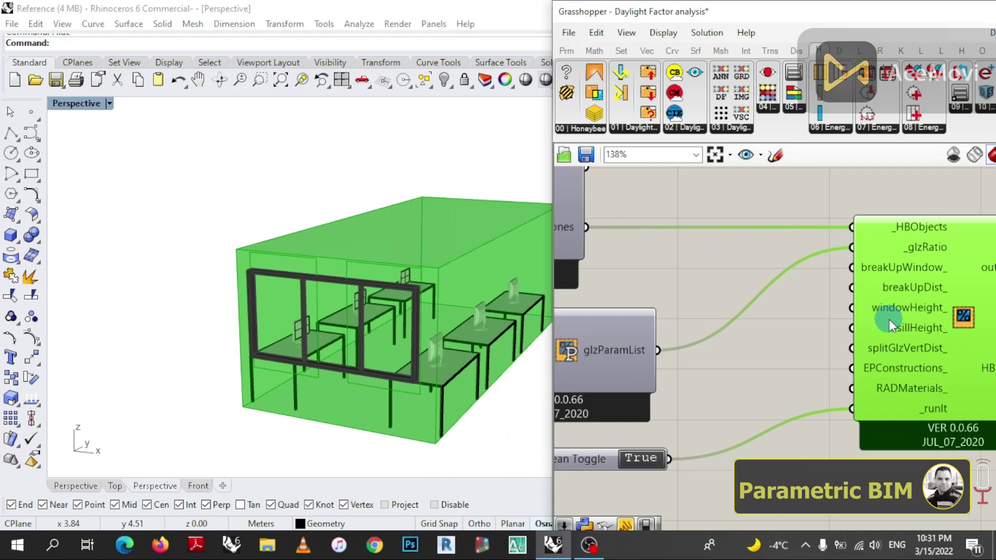
pyautogui.click(823, 347)
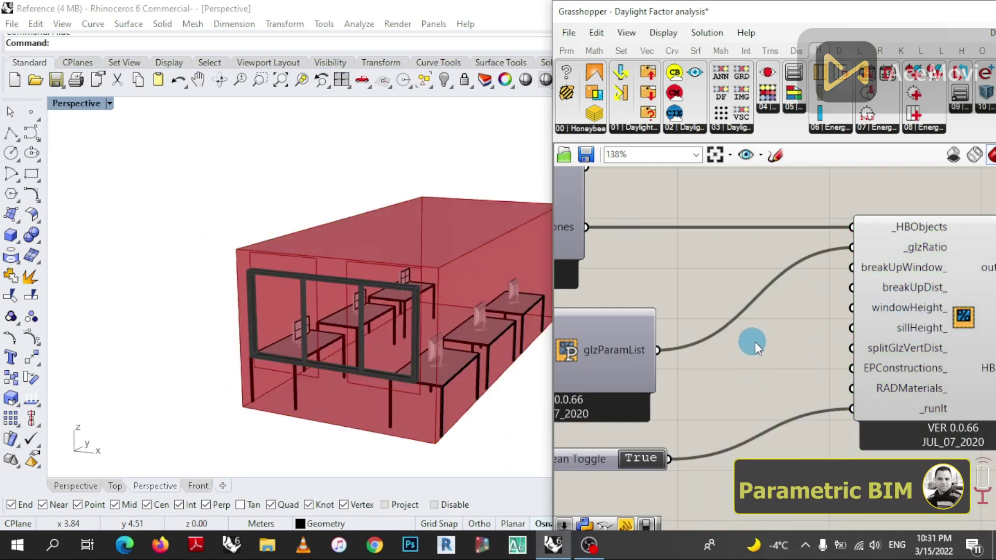
pyautogui.doubleClick(82, 106)
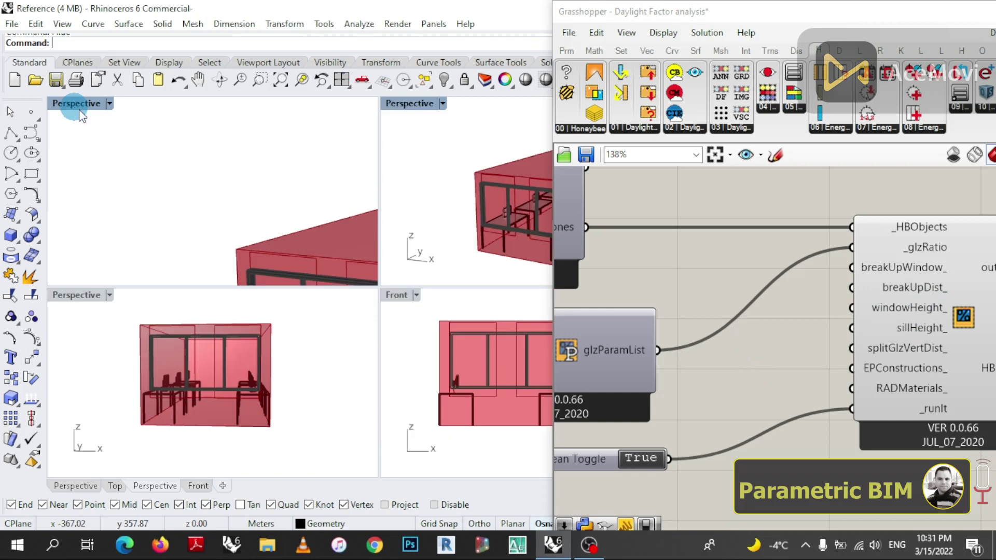
pyautogui.doubleClick(396, 296)
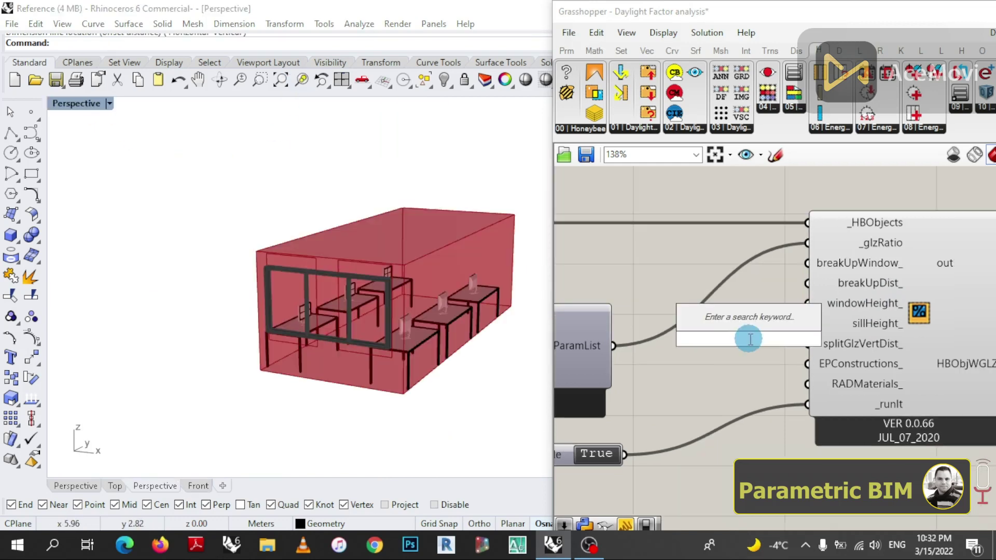
# - Add a Number Slider with value 1 and wire it to the glazing component's sillHeight_
pyautogui.write('number')
pyautogui.click(750, 334)
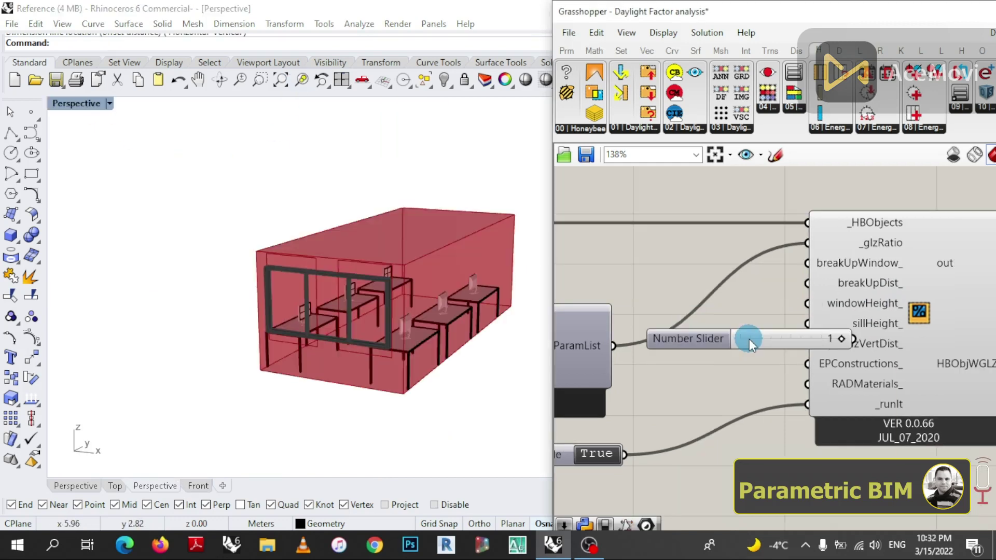
pyautogui.moveTo(714, 339); pyautogui.dragTo(651, 357)
pyautogui.scroll(-4, 876, 397)
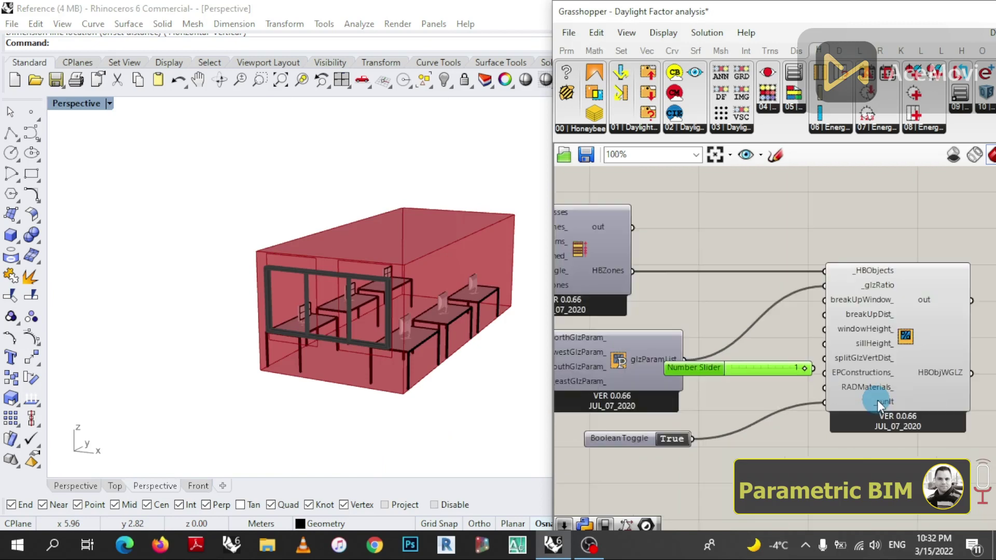
pyautogui.moveTo(709, 373); pyautogui.dragTo(687, 376)
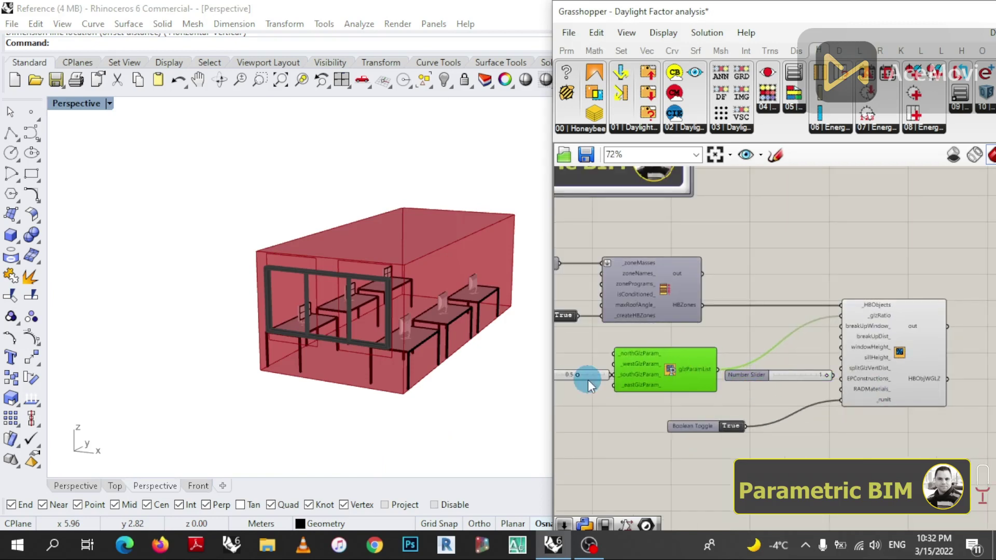
pyautogui.click(574, 376)
pyautogui.scroll(2, 709, 406)
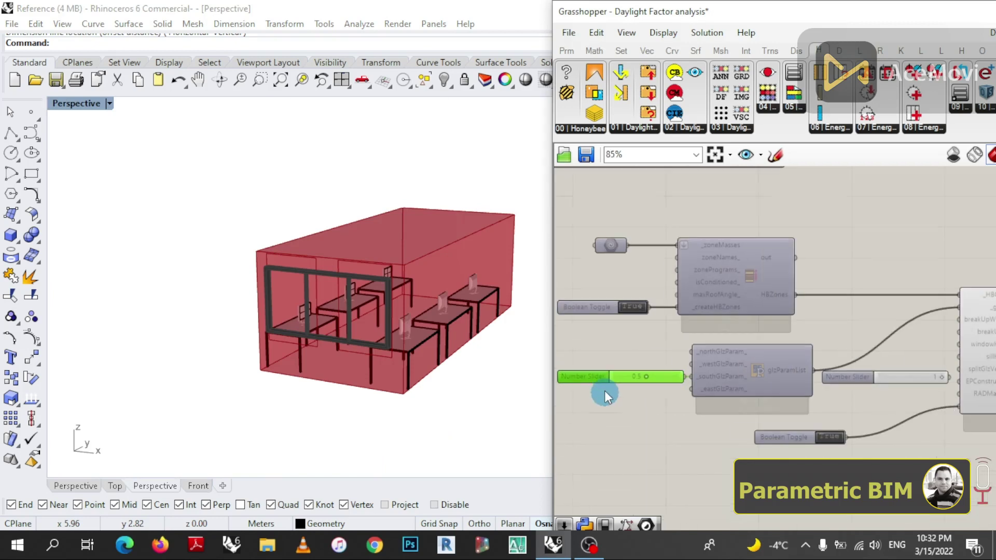
pyautogui.scroll(-2, 605, 385)
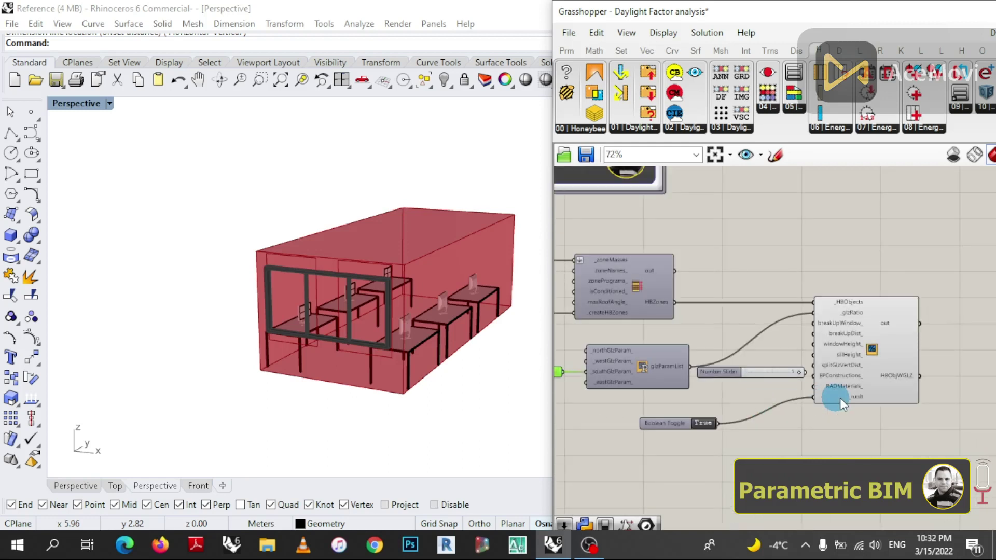
pyautogui.moveTo(840, 397); pyautogui.dragTo(836, 397)
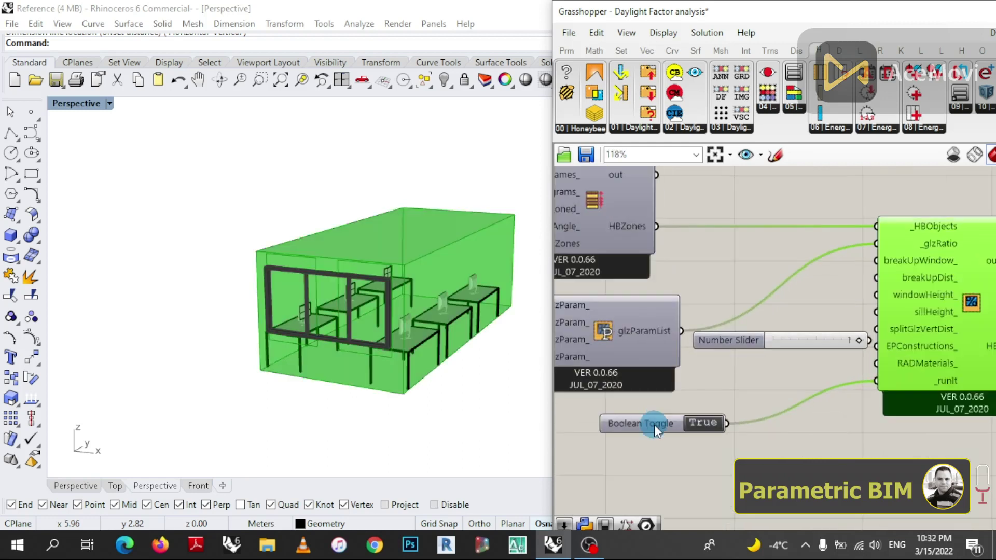
pyautogui.moveTo(655, 425); pyautogui.dragTo(783, 440)
pyautogui.scroll(3, 755, 383)
pyautogui.moveTo(738, 341); pyautogui.dragTo(724, 387)
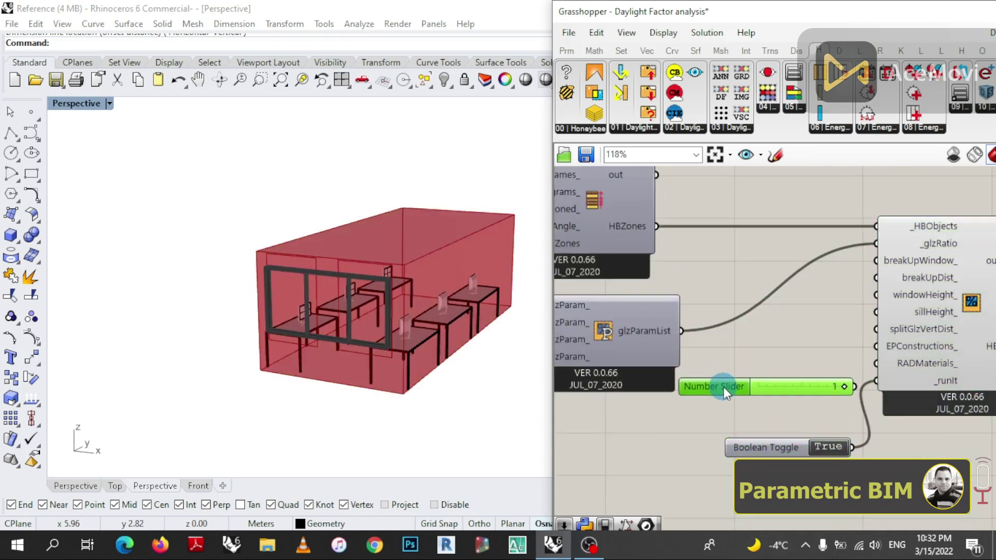
pyautogui.moveTo(855, 384); pyautogui.dragTo(866, 314)
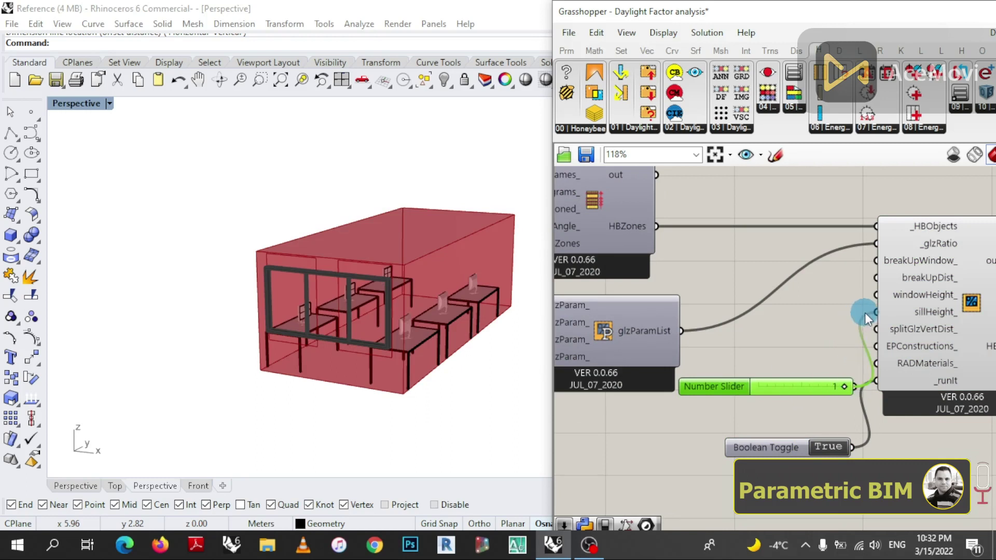
# - Add a 1.5 Number Slider and connect it to windowHeight_
pyautogui.doubleClick(776, 351)
pyautogui.write('1.5')
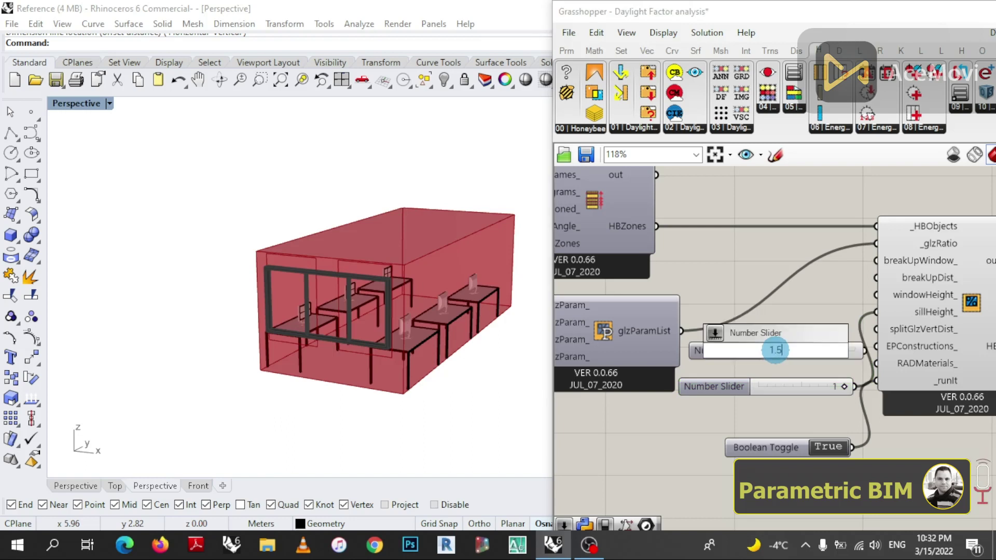
pyautogui.click(778, 353)
pyautogui.moveTo(771, 353); pyautogui.dragTo(750, 352)
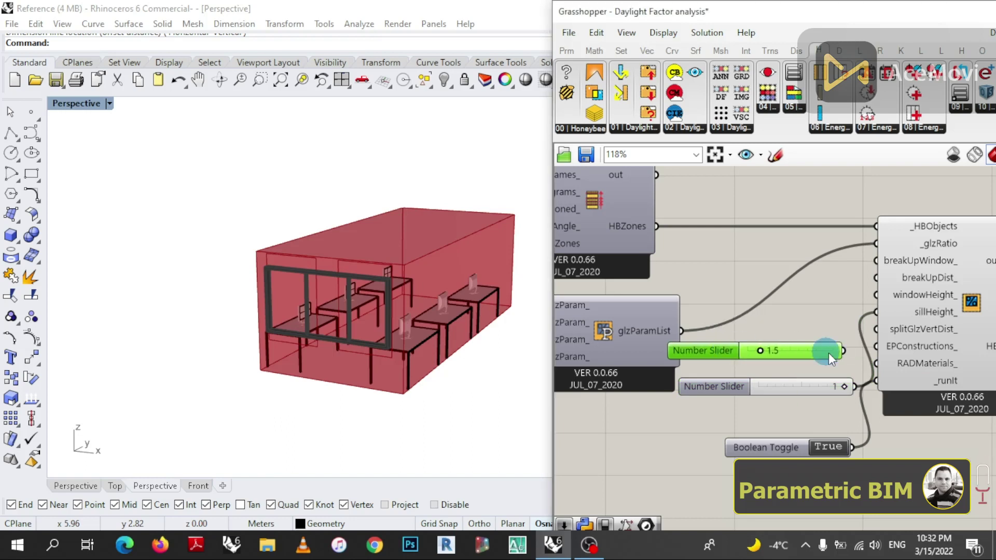
pyautogui.moveTo(844, 351); pyautogui.dragTo(864, 296)
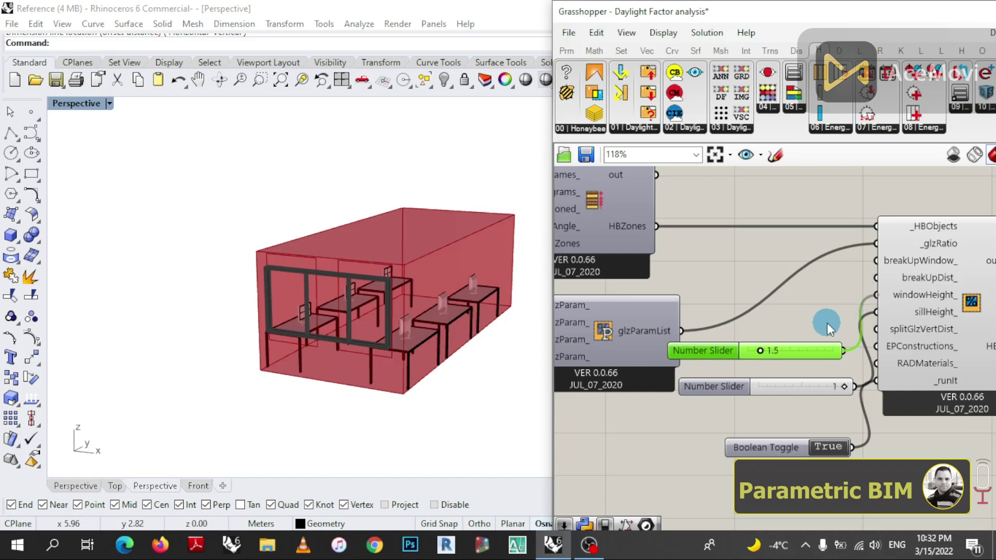
# - Add a Boolean Toggle set to True and wire it to breakUpWindow_
pyautogui.scroll(1, 937, 272)
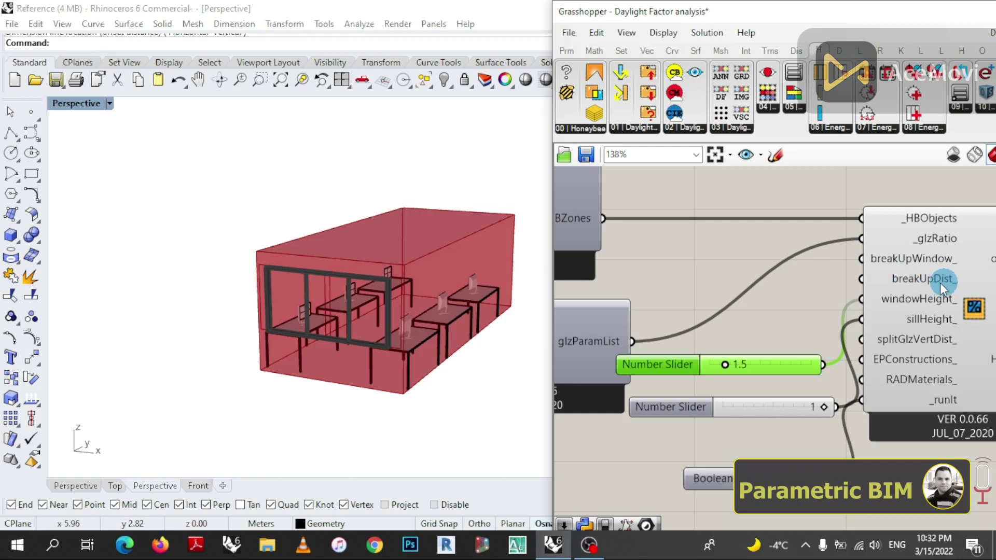
pyautogui.doubleClick(730, 260)
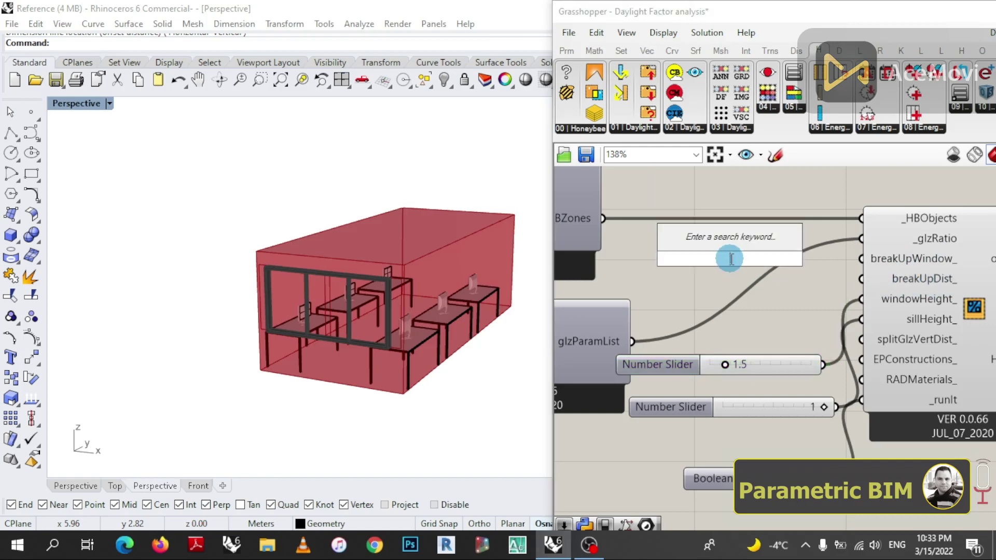
pyautogui.write('boo')
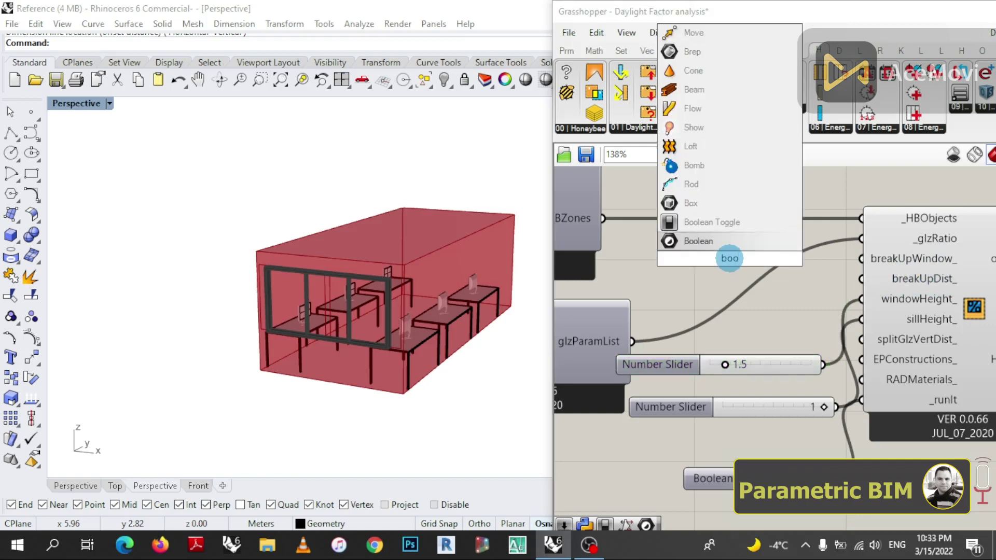
pyautogui.click(726, 223)
pyautogui.moveTo(707, 260); pyautogui.dragTo(699, 261)
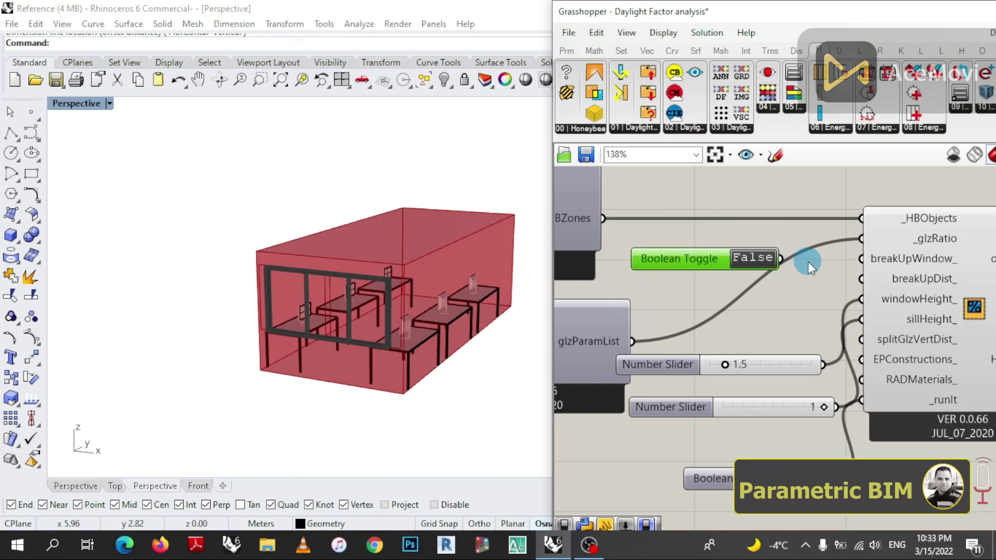
pyautogui.moveTo(782, 259); pyautogui.dragTo(857, 258)
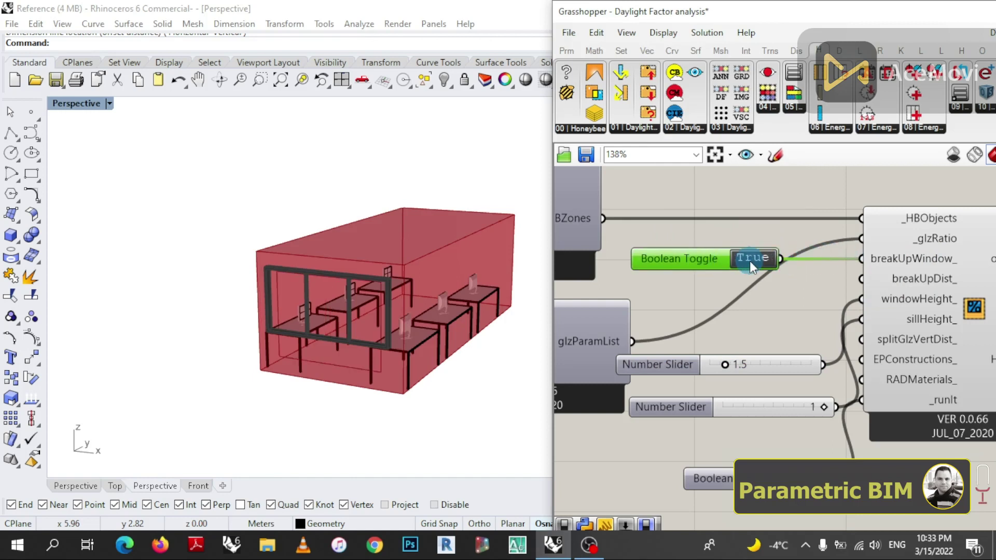
pyautogui.moveTo(428, 304); pyautogui.dragTo(376, 325, button='right')
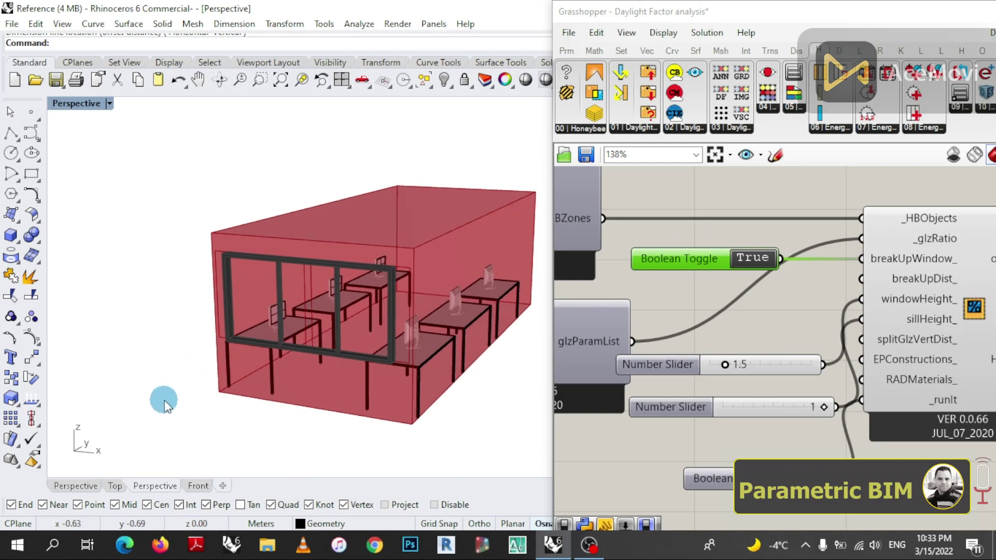
# - Switch off the mullions layer in the Layers panel to hide the window frames
pyautogui.moveTo(795, 14); pyautogui.dragTo(730, 368)
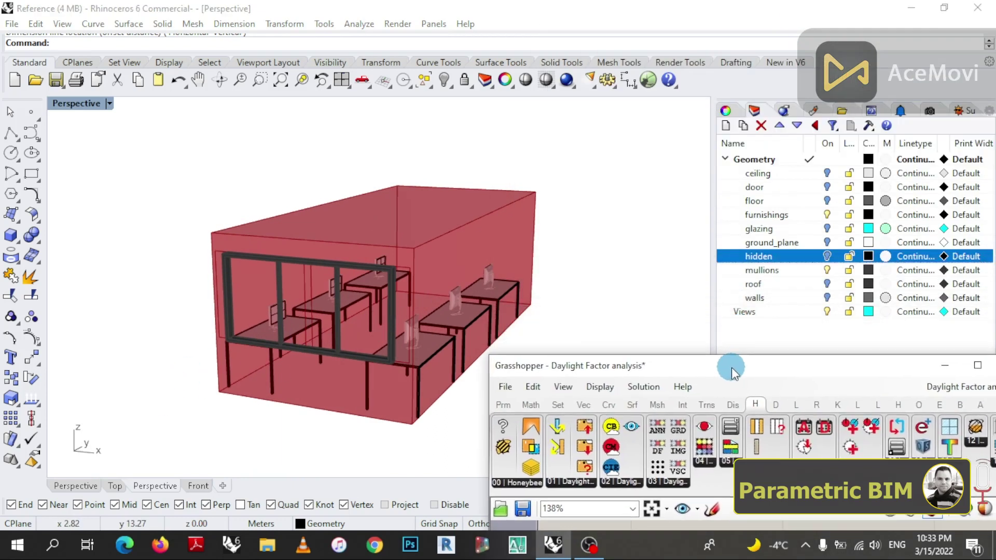
pyautogui.click(827, 271)
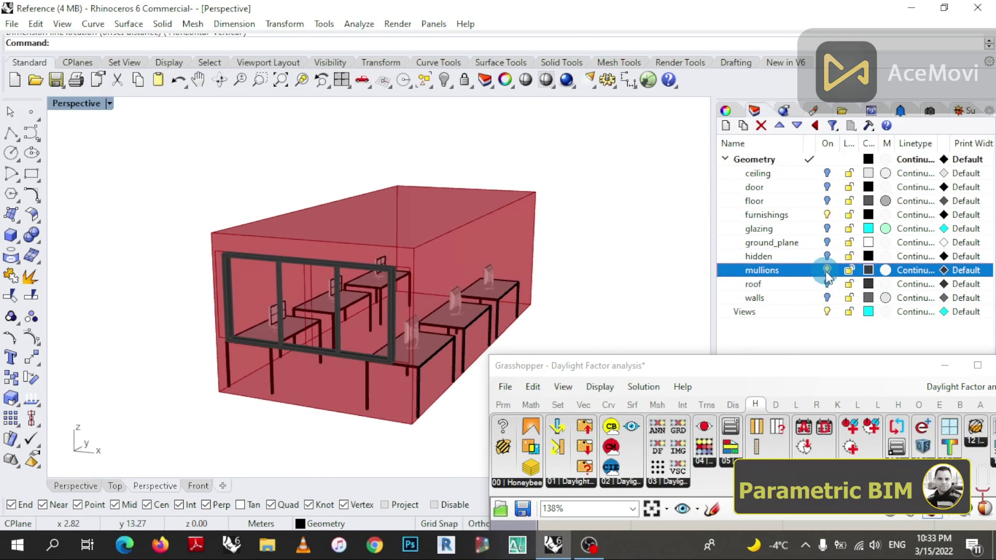
pyautogui.click(827, 271)
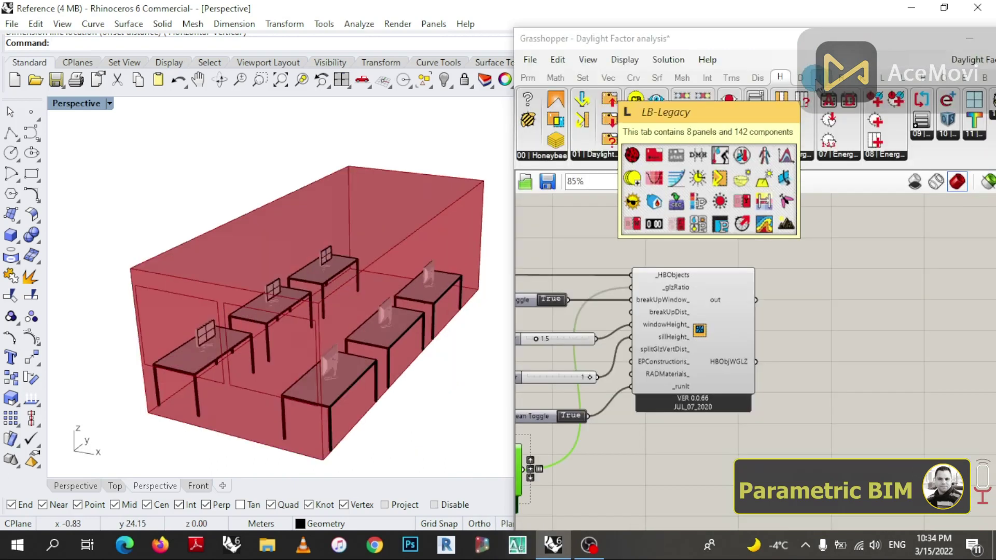
# - Show the Honeybee tab's 00 | Honeybee component dropdown in Grasshopper
pyautogui.click(819, 79)
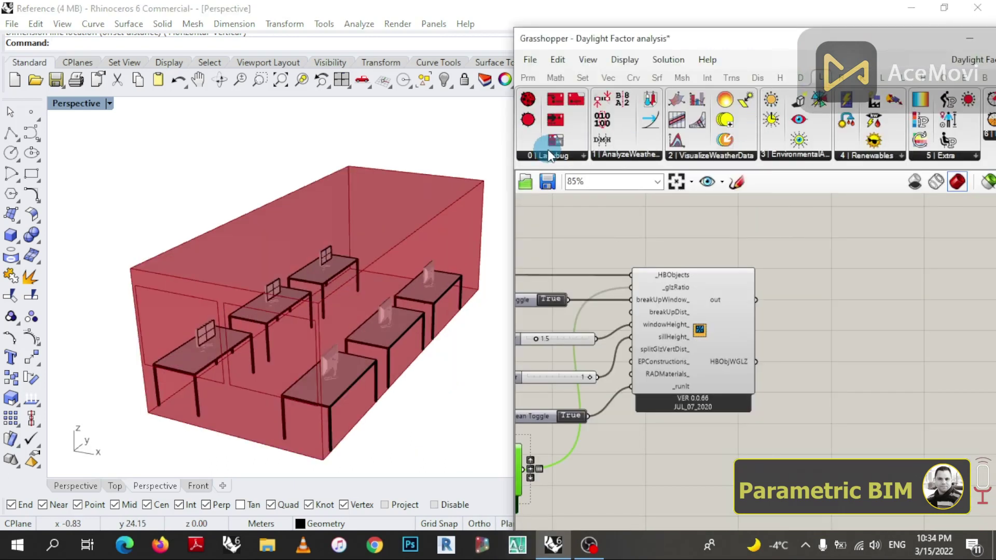
pyautogui.click(780, 78)
pyautogui.click(555, 154)
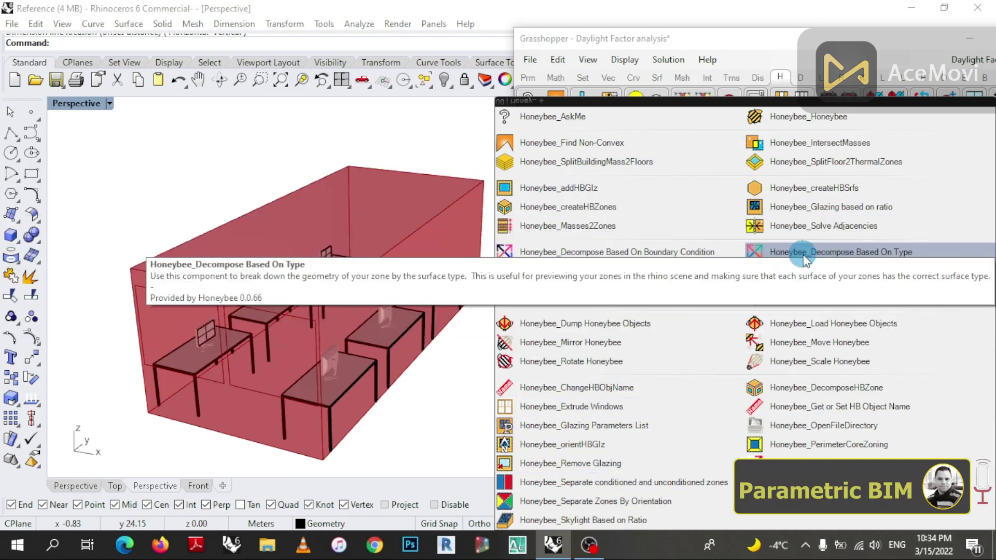
pyautogui.click(843, 252)
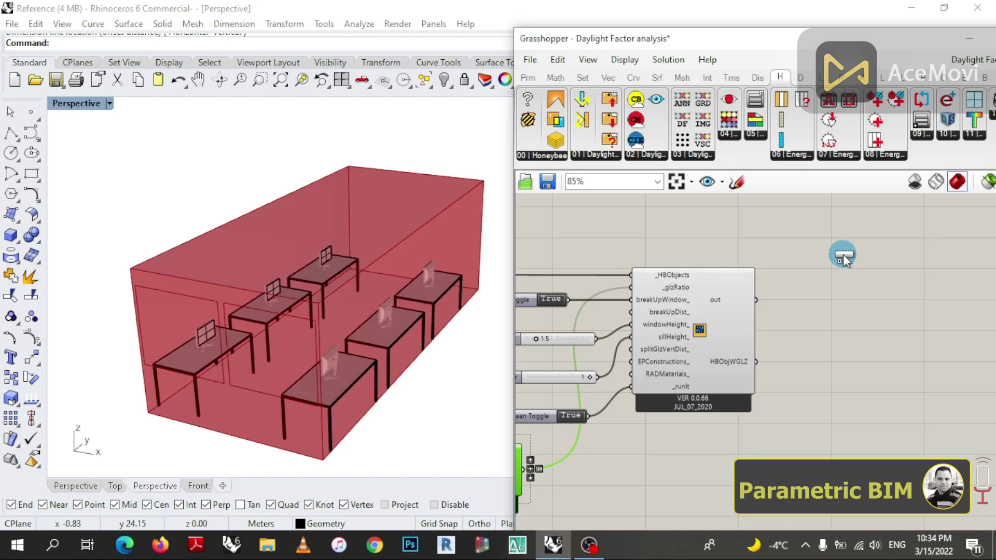
pyautogui.click(856, 329)
pyautogui.moveTo(855, 329); pyautogui.dragTo(808, 318)
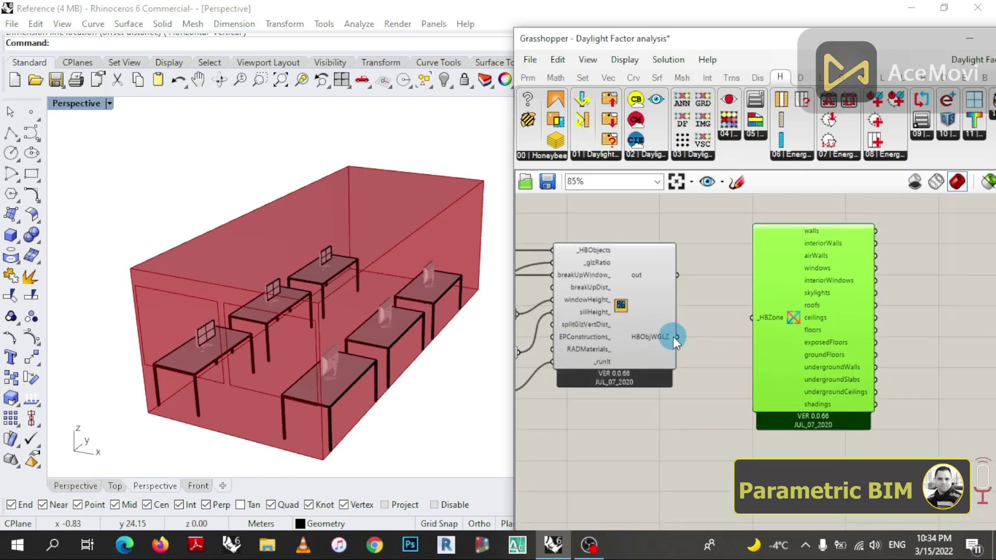
pyautogui.moveTo(677, 337); pyautogui.dragTo(799, 338)
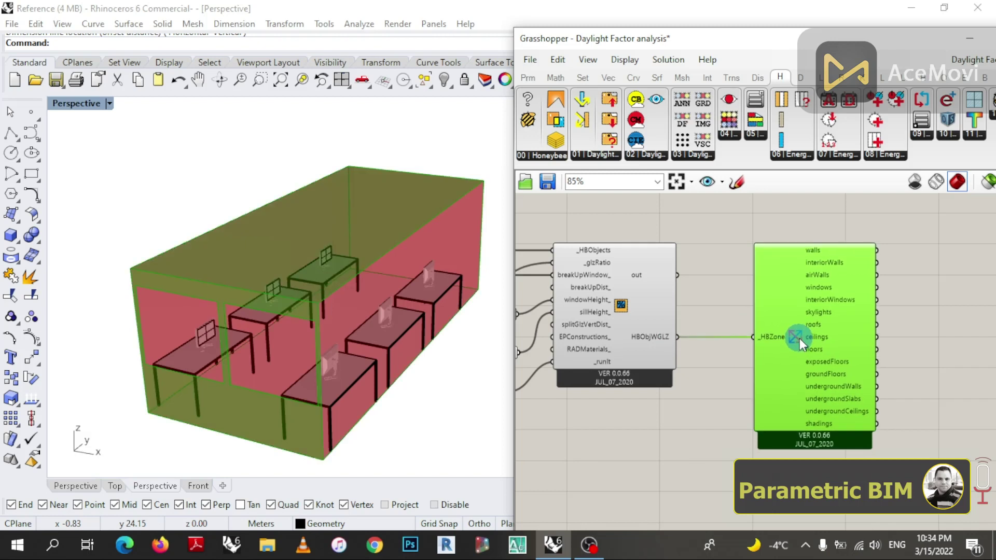
pyautogui.click(924, 334)
pyautogui.scroll(-3, 801, 329)
pyautogui.scroll(2, 752, 322)
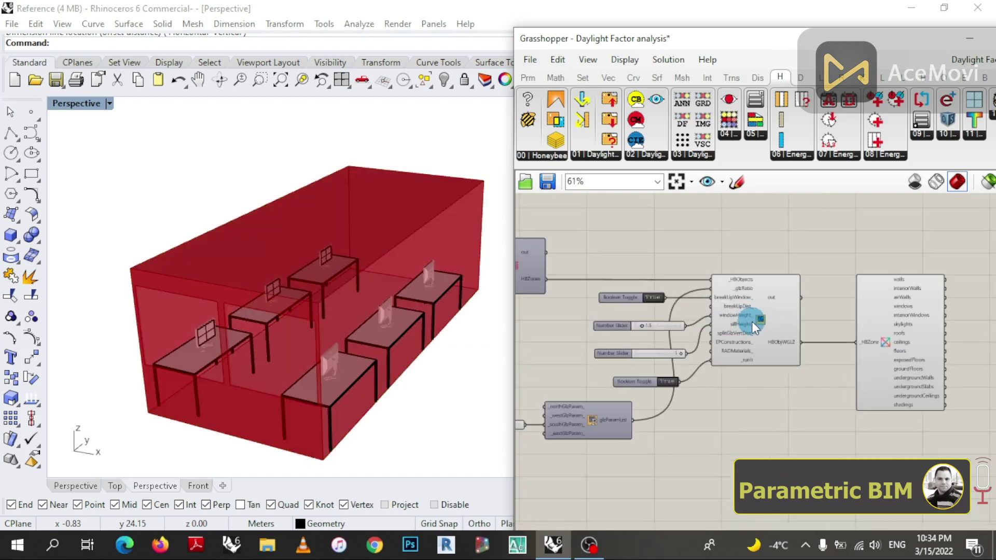
pyautogui.click(753, 322)
pyautogui.middleClick(753, 322)
pyautogui.click(795, 278)
pyautogui.scroll(-2, 846, 327)
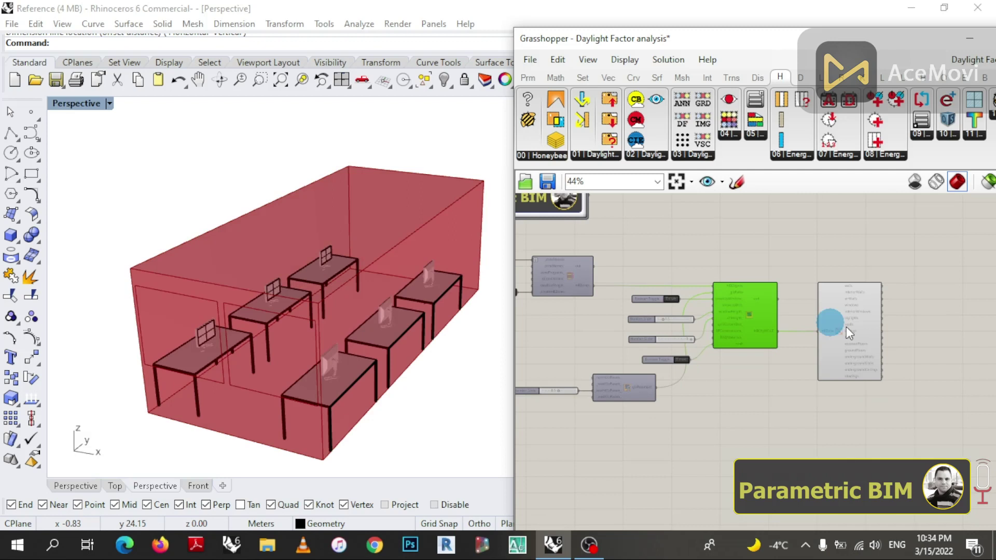
pyautogui.scroll(3, 924, 344)
pyautogui.scroll(-1, 834, 340)
pyautogui.scroll(3, 881, 353)
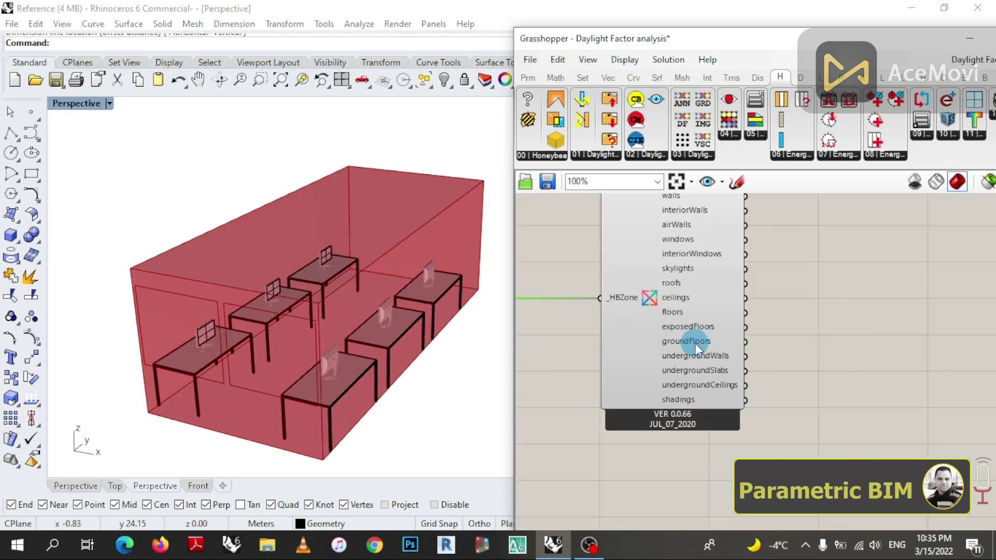
pyautogui.scroll(3, 695, 344)
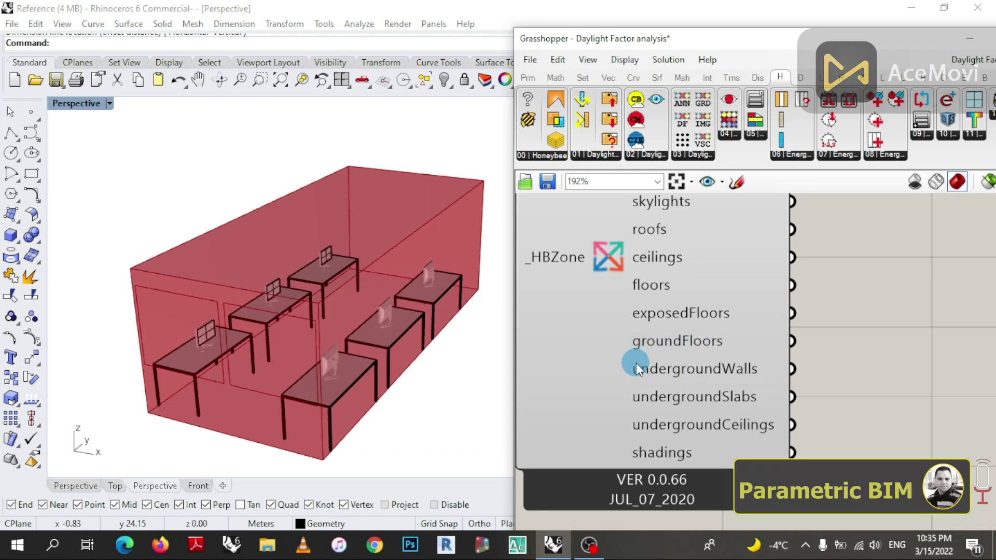
pyautogui.scroll(-4, 636, 363)
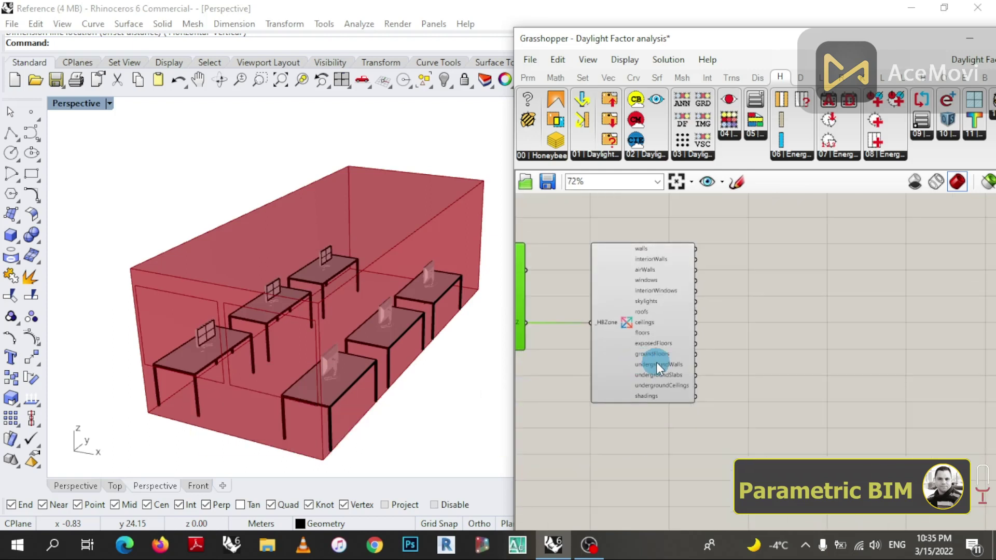
pyautogui.moveTo(656, 362)
pyautogui.scroll(1, 704, 353)
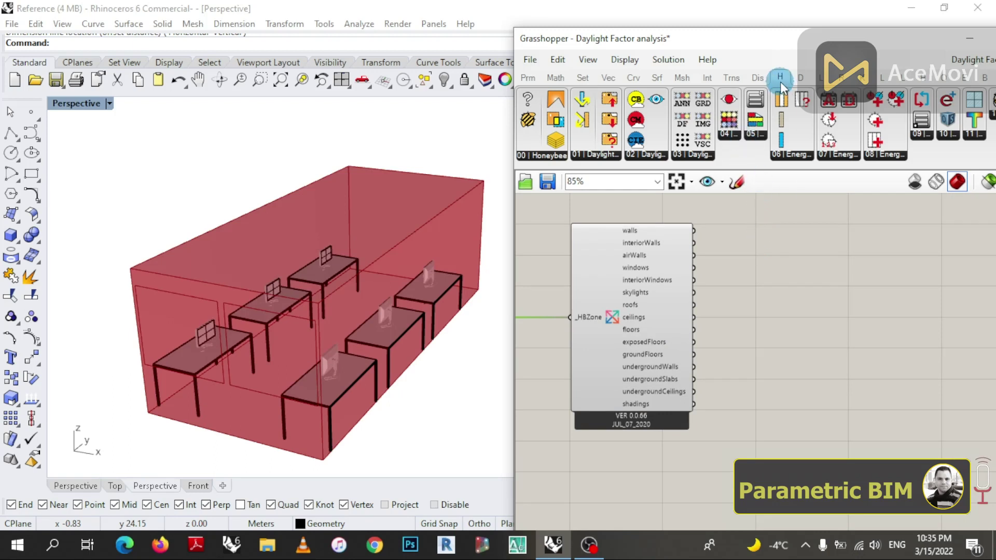
# - Place a Generate Test Points component from the Honeybee 03 | Daylight panel
pyautogui.click(602, 155)
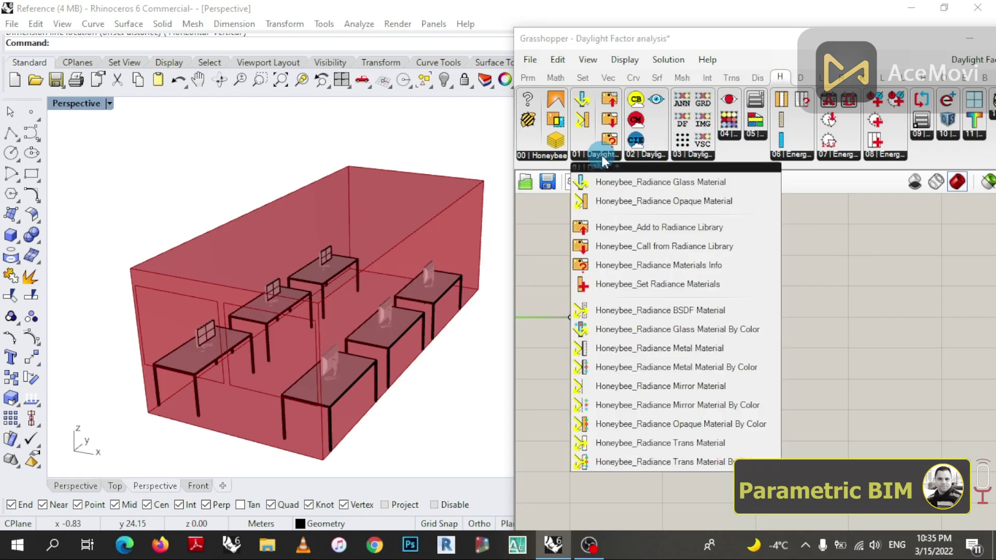
pyautogui.click(645, 157)
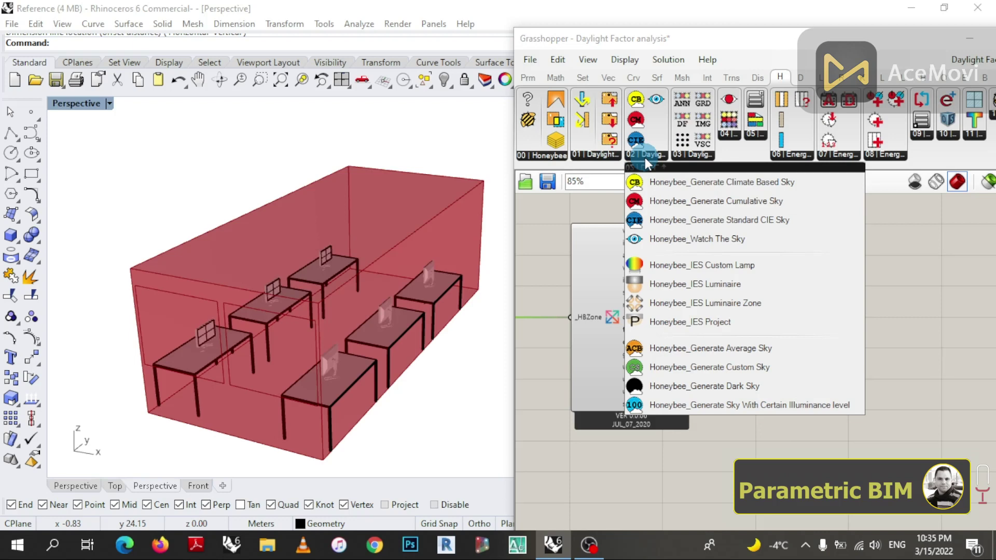
pyautogui.click(697, 153)
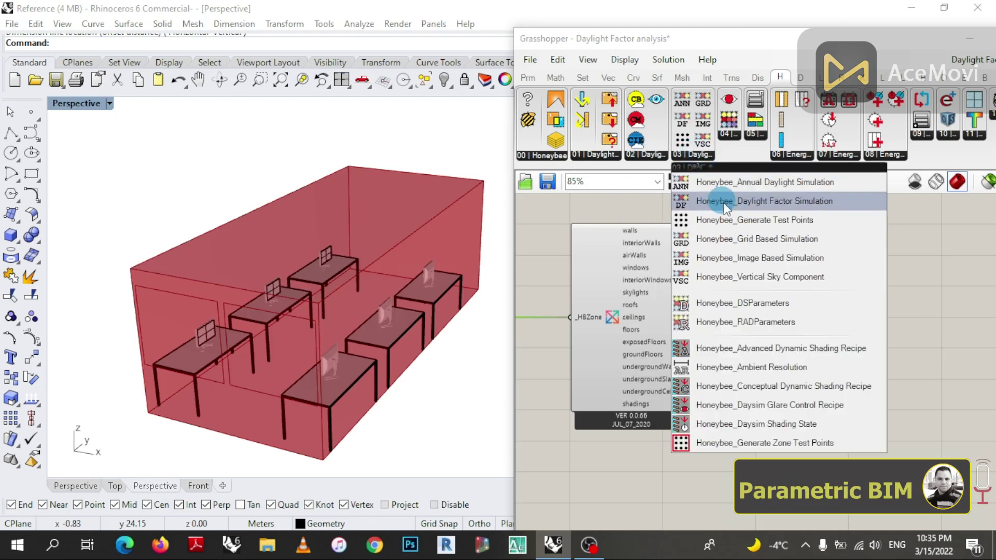
pyautogui.moveTo(680, 201); pyautogui.dragTo(812, 330)
pyautogui.scroll(2, 806, 344)
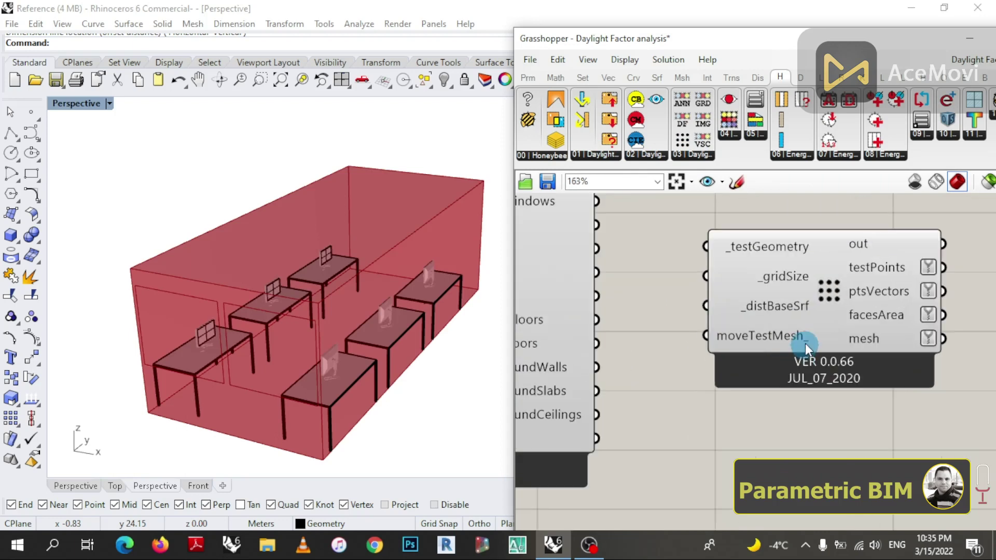
pyautogui.click(829, 344)
pyautogui.scroll(-1, 829, 344)
pyautogui.scroll(2, 622, 328)
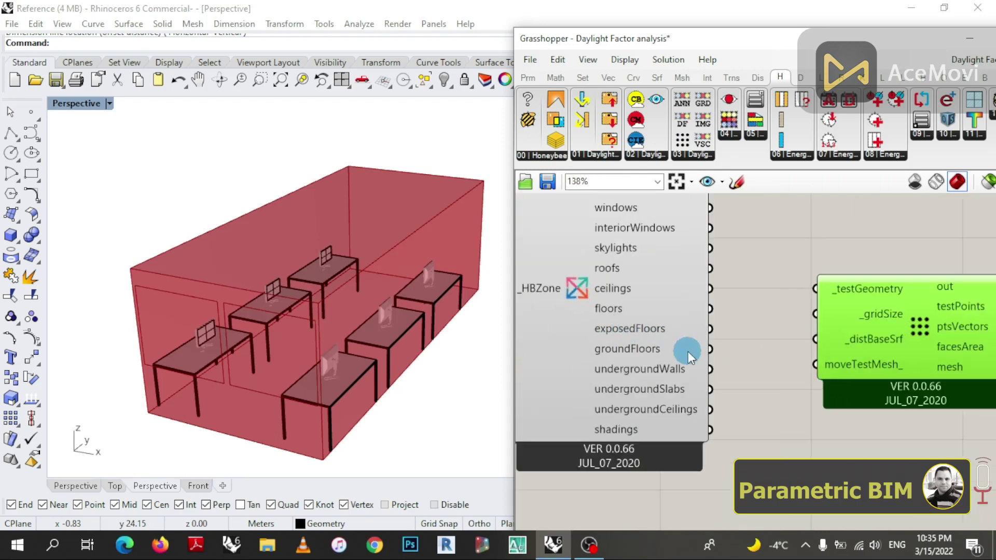
# - Wire the decomposer's groundFloors output into the _testGeometry input
pyautogui.moveTo(711, 348); pyautogui.dragTo(804, 287)
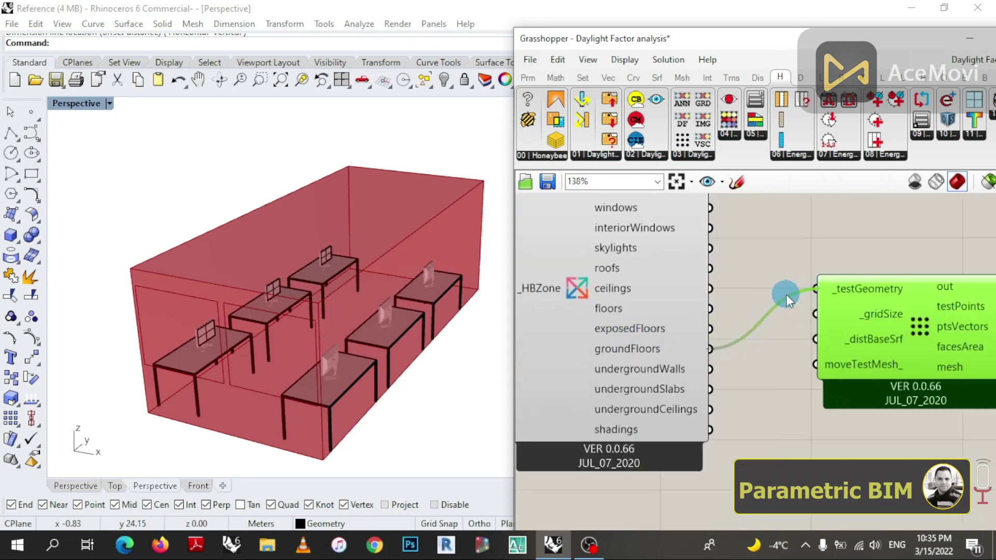
pyautogui.scroll(-3, 674, 301)
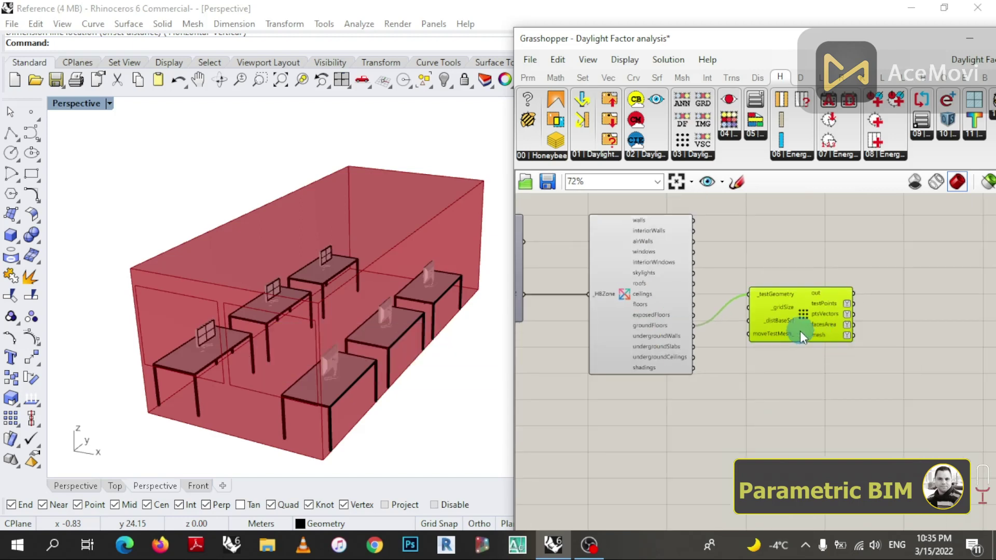
pyautogui.scroll(2, 800, 322)
pyautogui.moveTo(801, 314); pyautogui.dragTo(885, 363)
pyautogui.click(807, 387)
pyautogui.scroll(2, 837, 396)
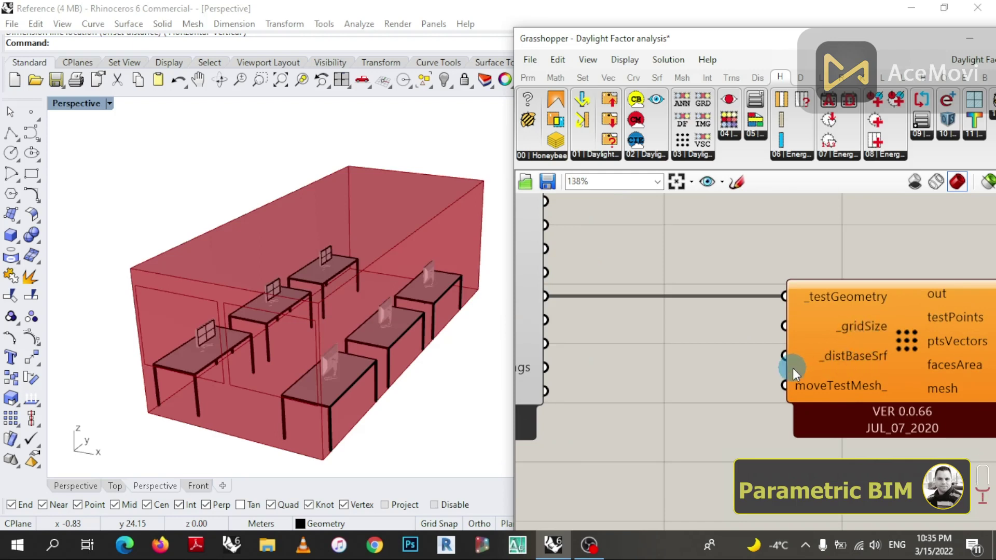
# - Add a 0.5 Number Slider and connect it to _gridSize
pyautogui.scroll(-1, 788, 373)
pyautogui.doubleClick(692, 374)
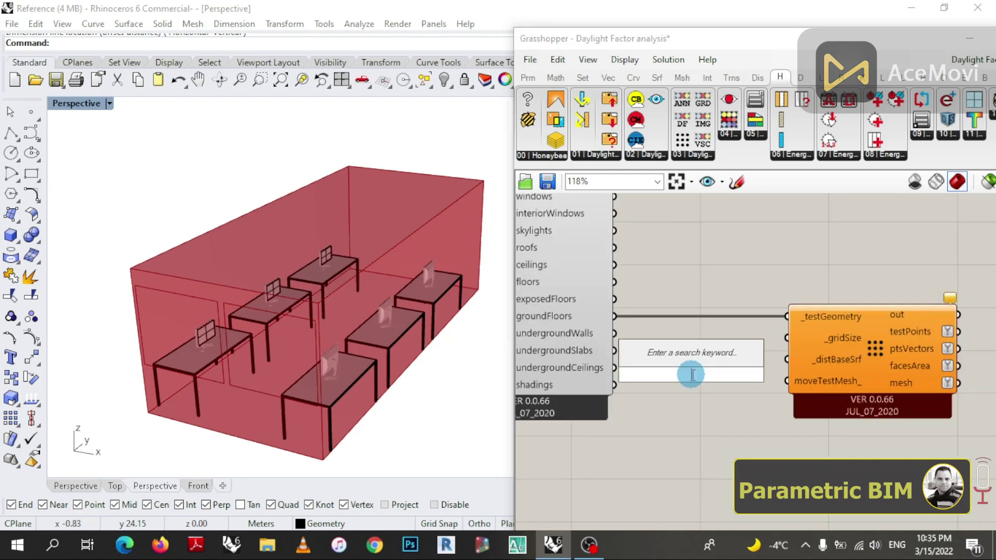
pyautogui.write('0.5')
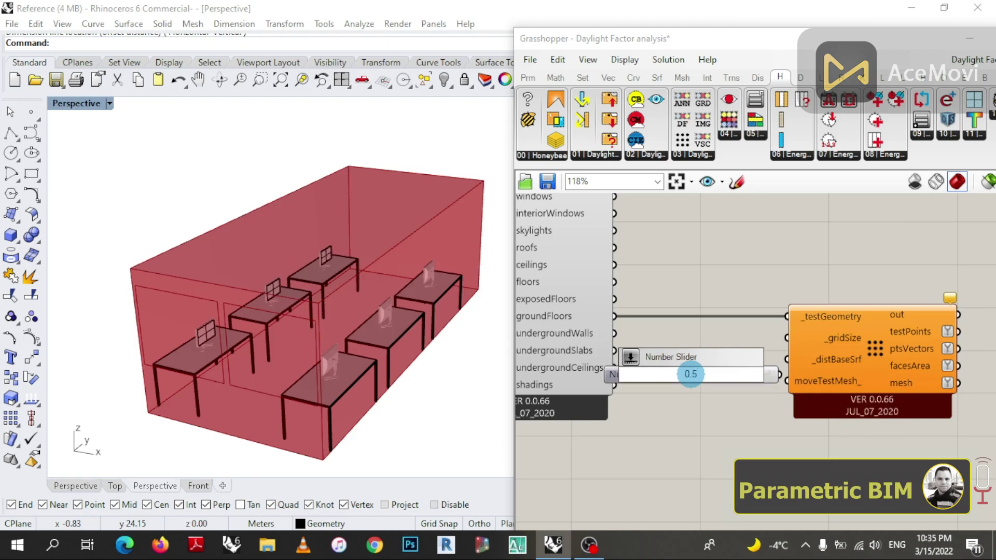
pyautogui.press('Return')
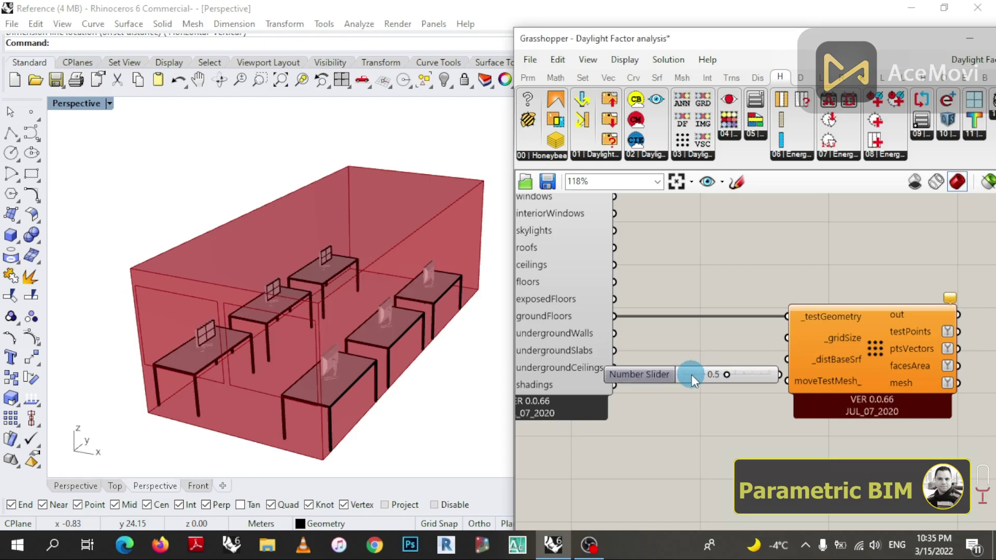
pyautogui.moveTo(667, 369); pyautogui.dragTo(631, 449)
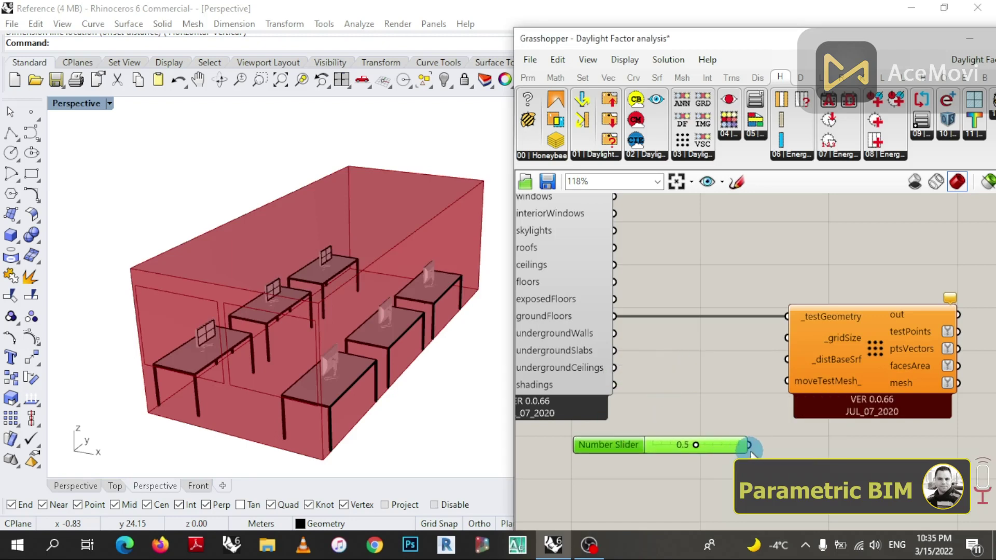
pyautogui.moveTo(749, 445); pyautogui.dragTo(929, 366)
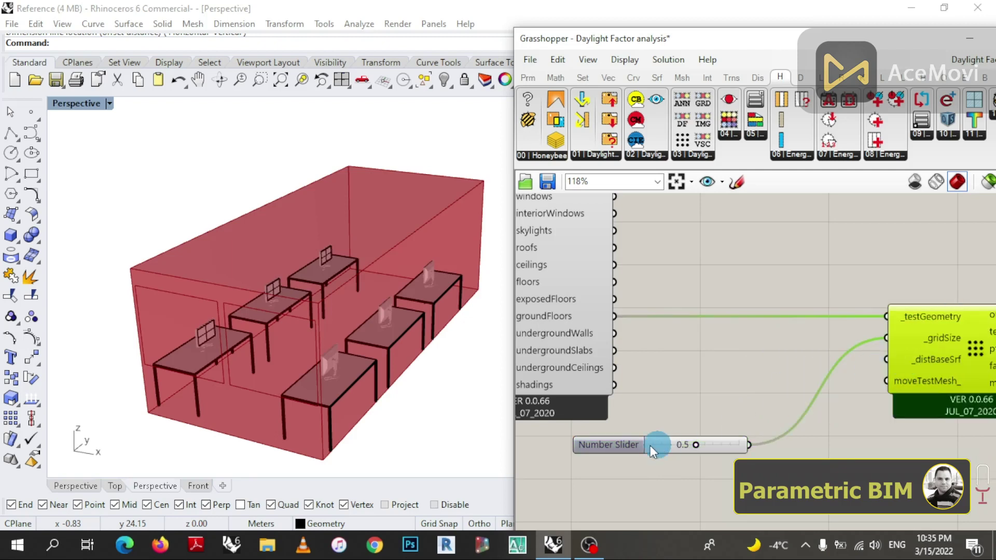
pyautogui.moveTo(649, 447); pyautogui.dragTo(670, 335)
pyautogui.scroll(-2, 670, 335)
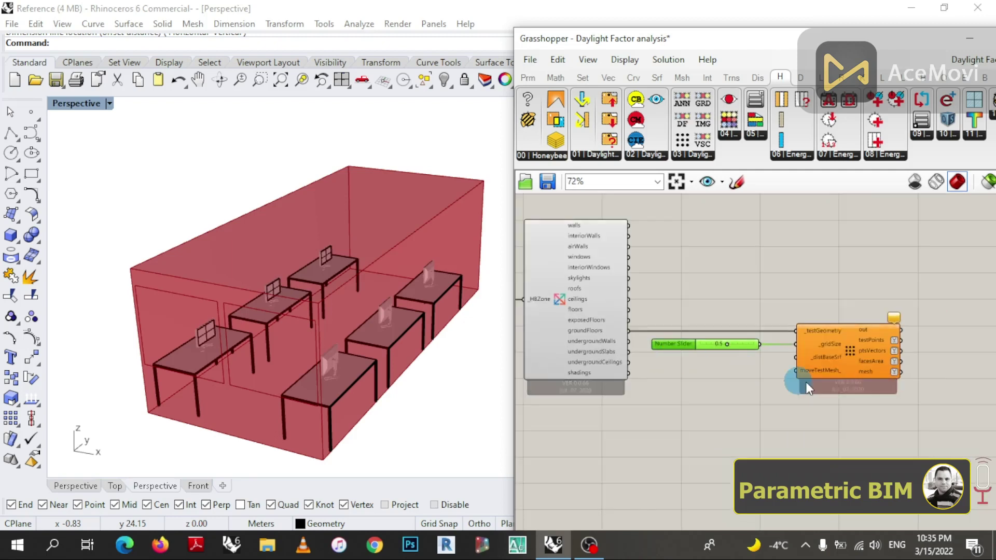
pyautogui.scroll(4, 829, 381)
# - Add a 0.76 Number Slider and connect it to _distBaseSrf
pyautogui.doubleClick(643, 378)
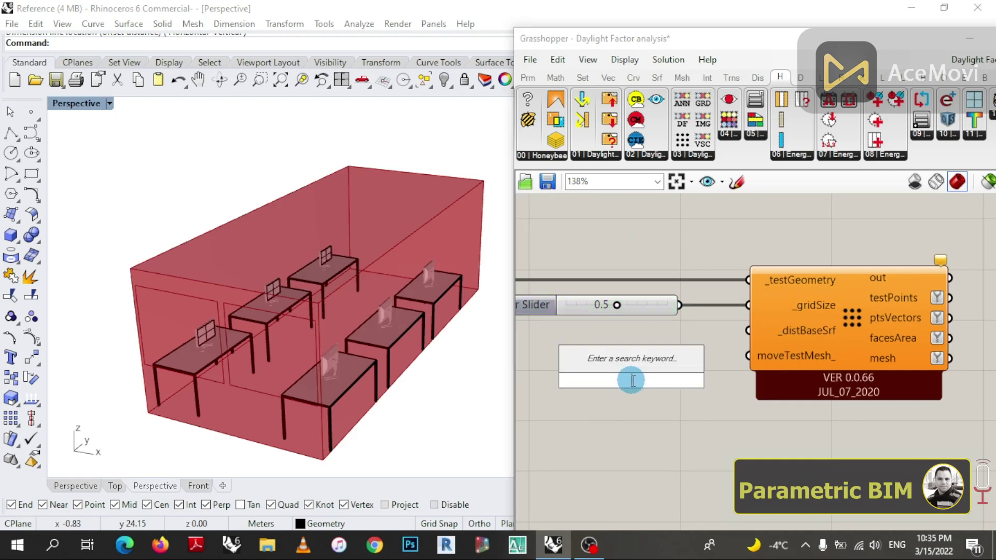
pyautogui.write('0.76')
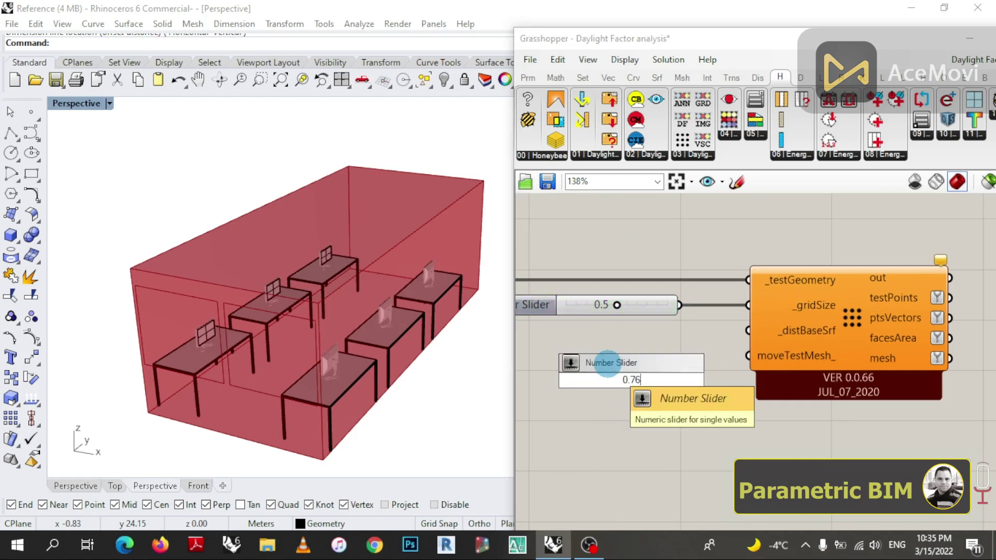
pyautogui.press('Return')
pyautogui.moveTo(593, 384); pyautogui.dragTo(536, 343)
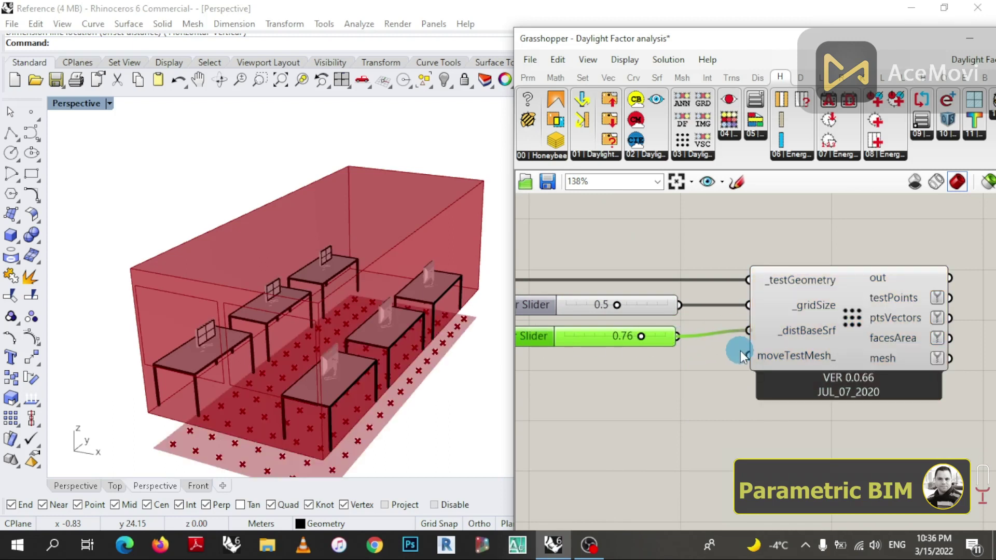
pyautogui.scroll(-2, 740, 351)
pyautogui.scroll(-1, 848, 382)
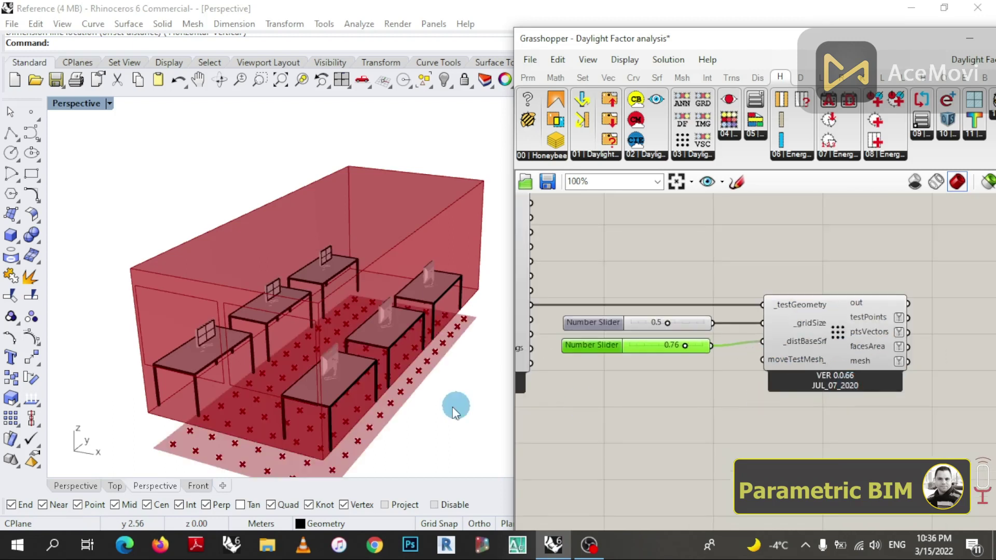
pyautogui.moveTo(419, 411); pyautogui.dragTo(330, 378, button='right')
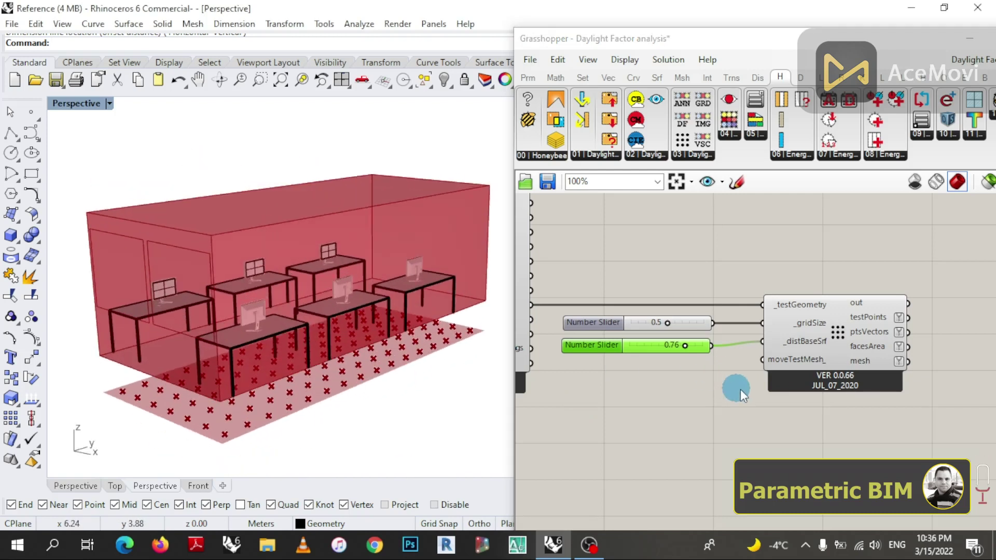
pyautogui.moveTo(618, 354); pyautogui.dragTo(608, 344)
pyautogui.scroll(2, 673, 299)
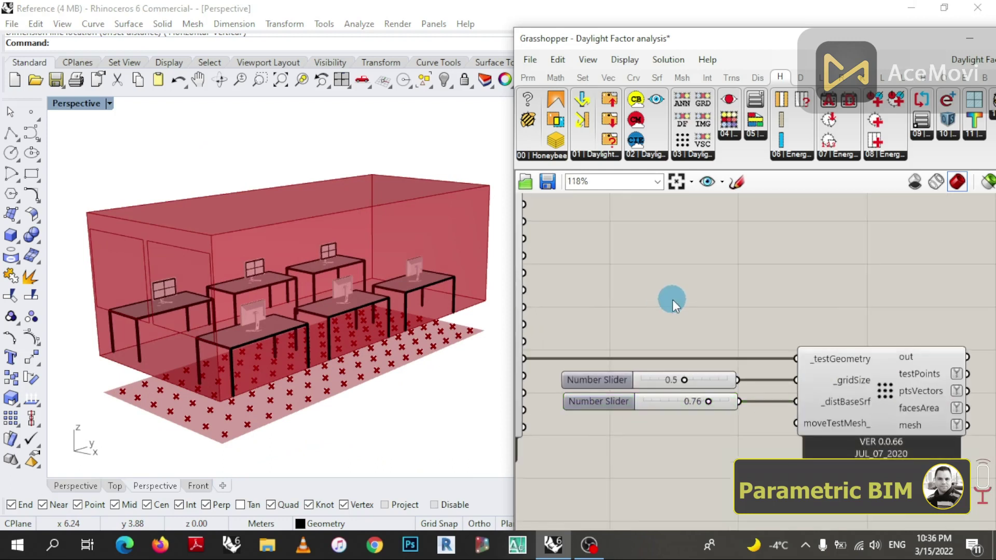
pyautogui.doubleClick(673, 300)
pyautogui.write('flip')
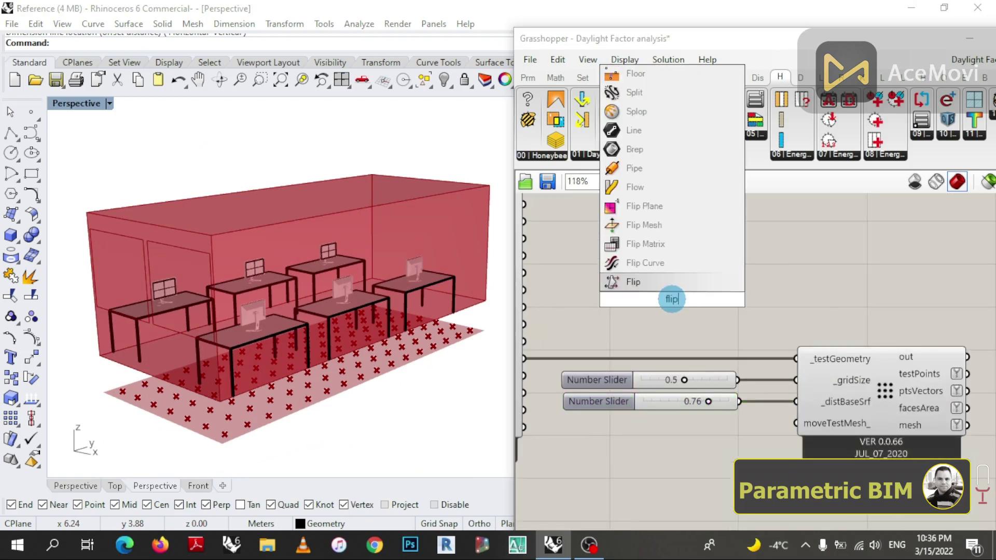
pyautogui.click(669, 281)
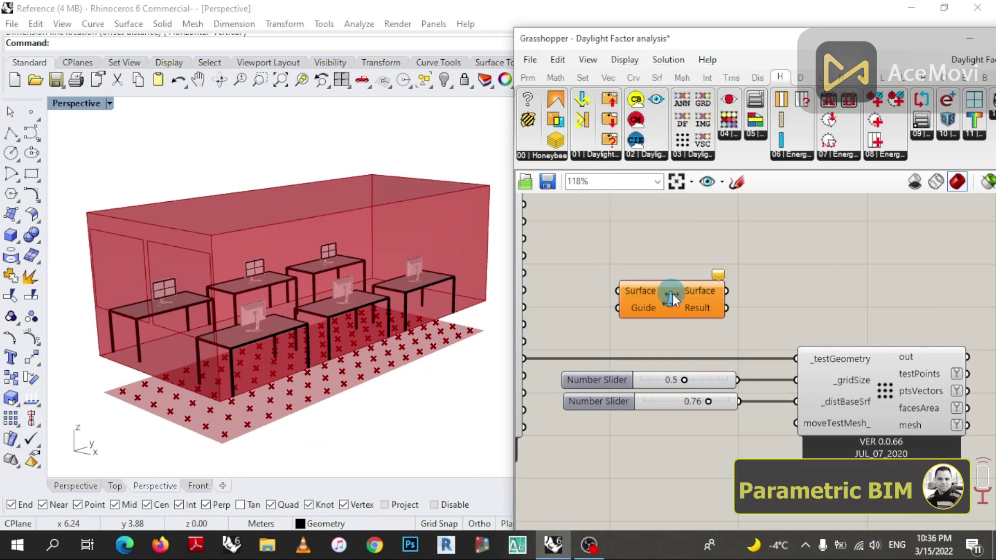
pyautogui.scroll(-2, 605, 329)
pyautogui.scroll(1, 603, 336)
pyautogui.moveTo(597, 357); pyautogui.dragTo(864, 355)
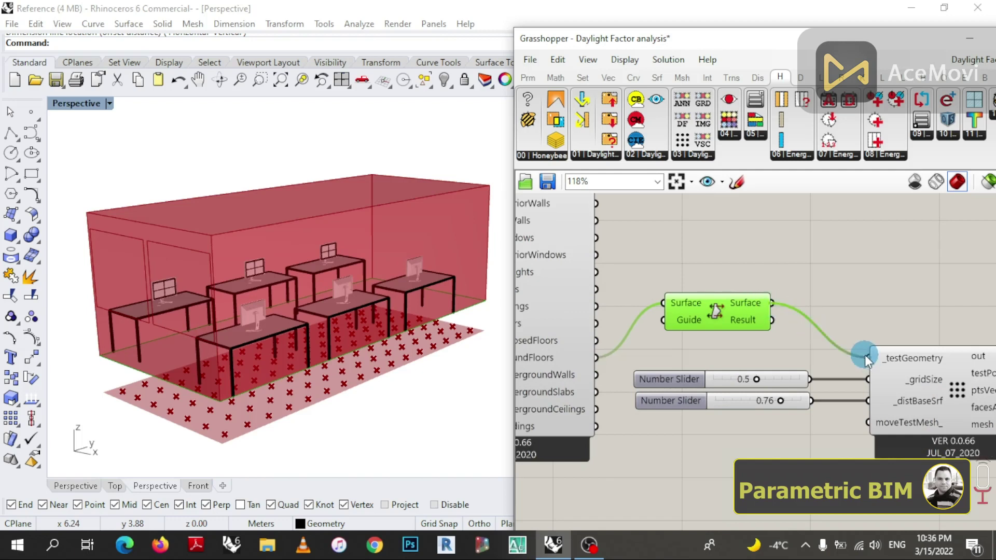
pyautogui.moveTo(385, 400); pyautogui.dragTo(407, 422, button='right')
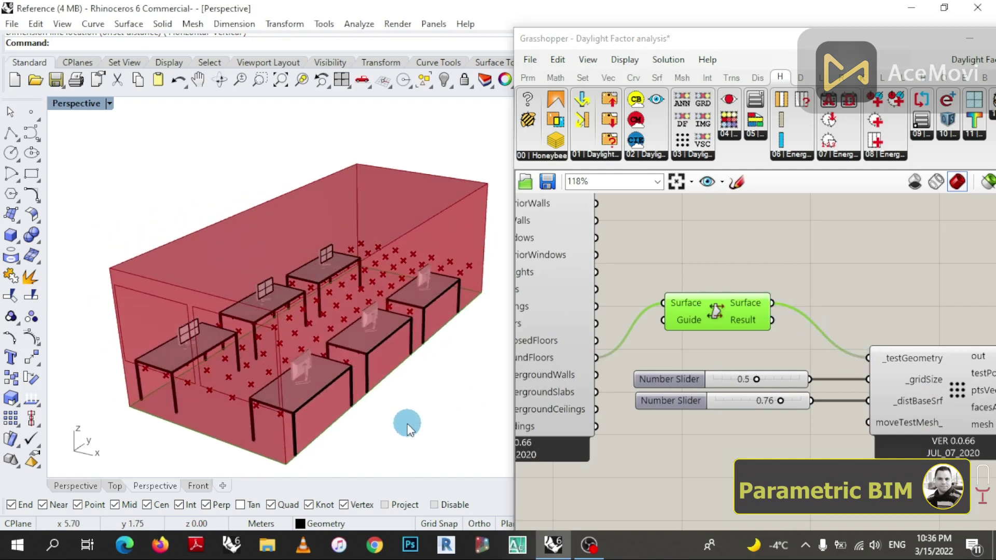
pyautogui.scroll(3, 340, 370)
pyautogui.moveTo(340, 370); pyautogui.dragTo(307, 355, button='right')
pyautogui.scroll(3, 326, 214)
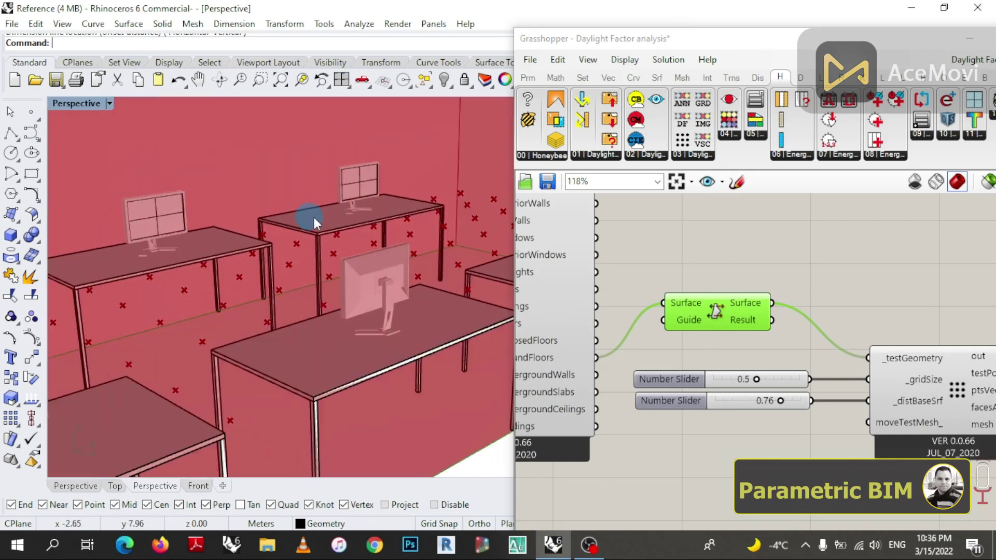
pyautogui.moveTo(331, 216); pyautogui.dragTo(223, 200, button='right')
pyautogui.scroll(-5, 306, 236)
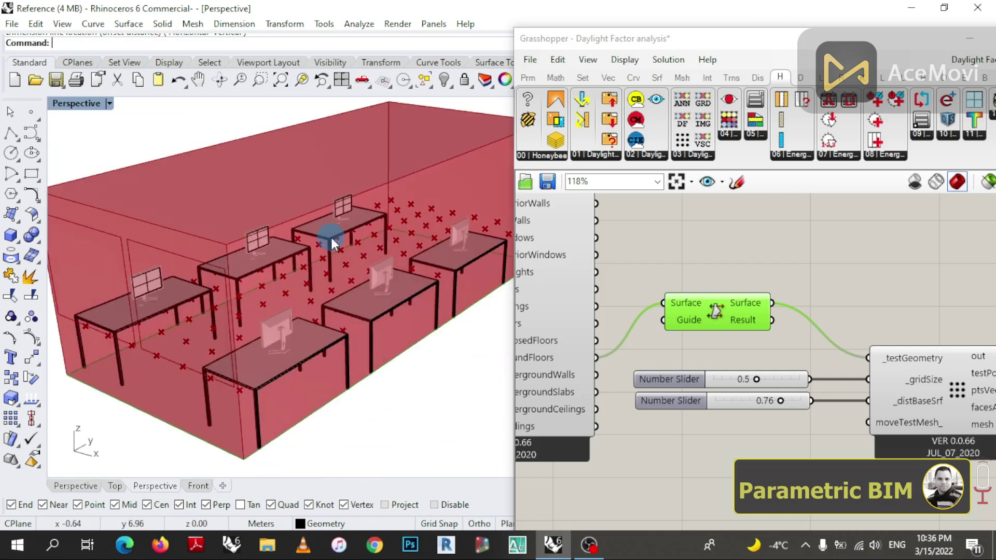
# - Place a Daylight Factor Simulation component from the Honeybee 03 | Daylight panel
pyautogui.scroll(-3, 289, 286)
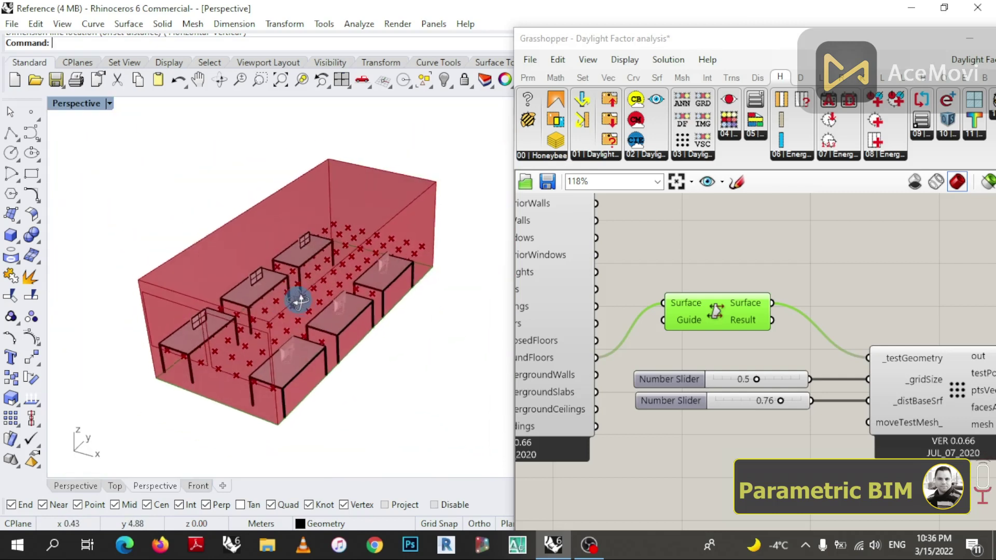
pyautogui.scroll(-3, 676, 350)
pyautogui.scroll(3, 812, 385)
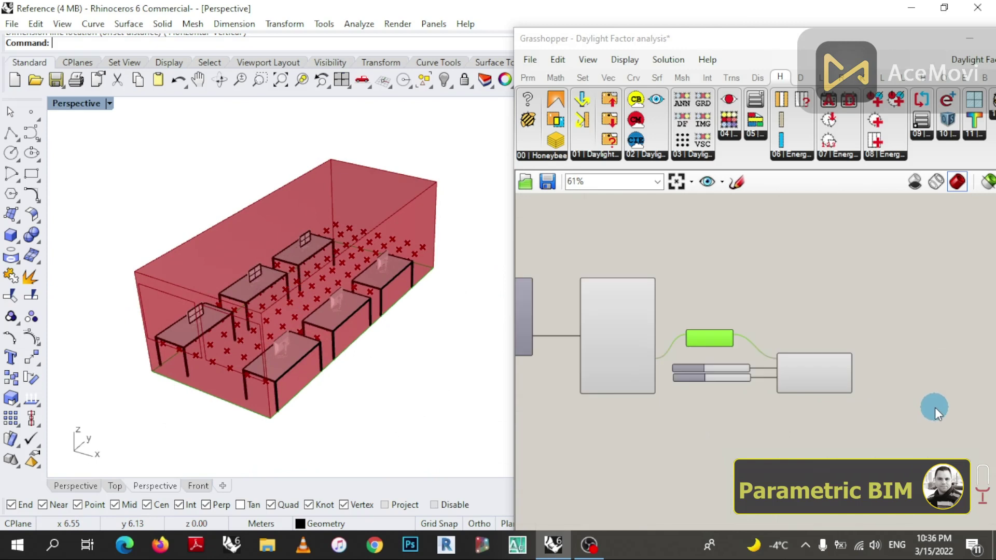
pyautogui.scroll(-1, 595, 337)
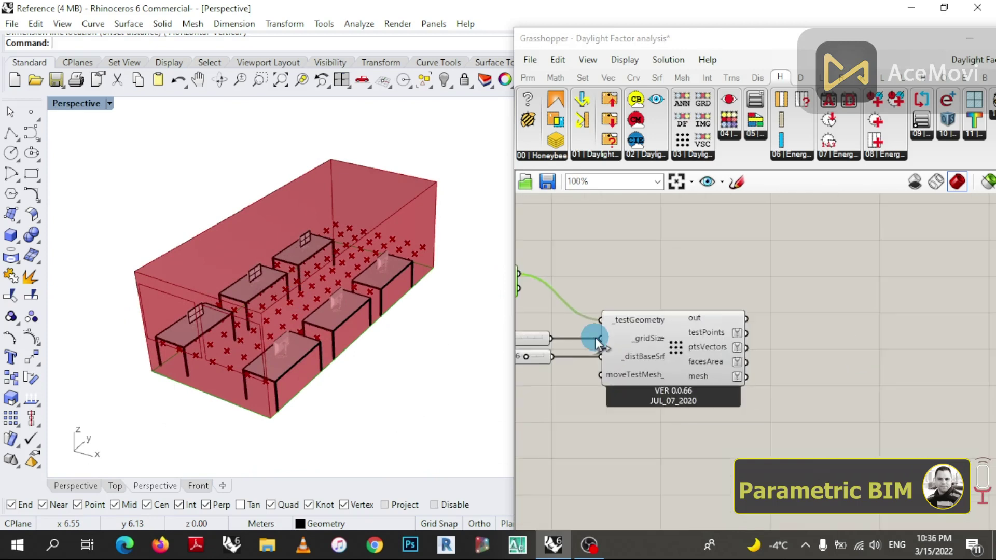
pyautogui.click(697, 155)
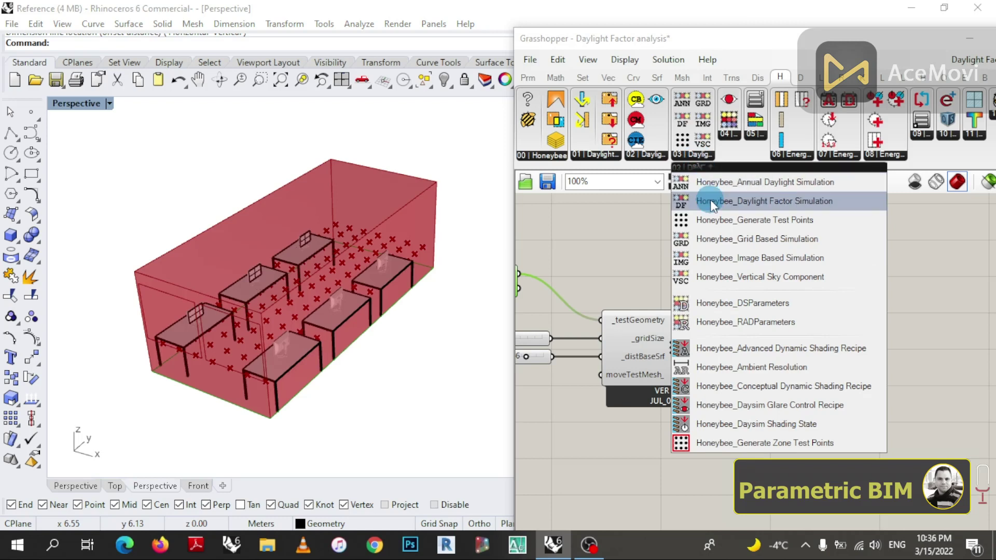
pyautogui.click(803, 207)
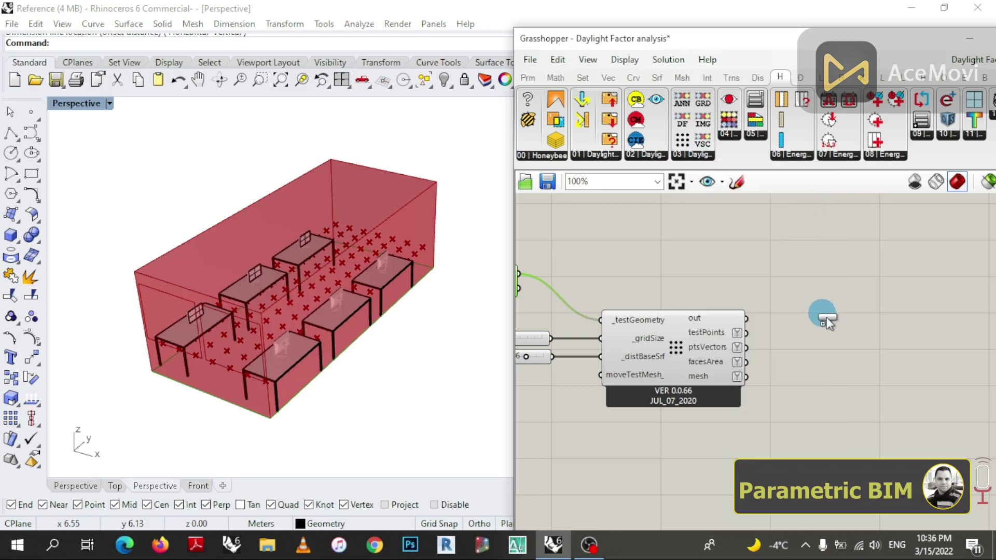
pyautogui.click(856, 369)
pyautogui.scroll(1, 865, 385)
pyautogui.scroll(1, 865, 385)
pyautogui.moveTo(895, 375); pyautogui.dragTo(848, 344)
# - Feed the grid generator's testPoints and ptsVectors into the Daylight Factor component
pyautogui.moveTo(752, 312); pyautogui.dragTo(744, 342)
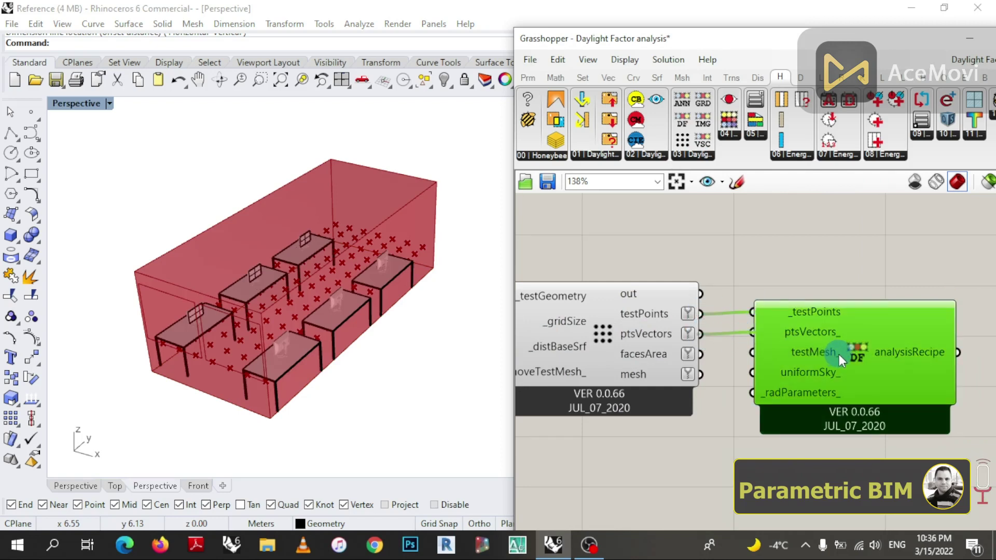
pyautogui.moveTo(839, 353); pyautogui.dragTo(867, 359)
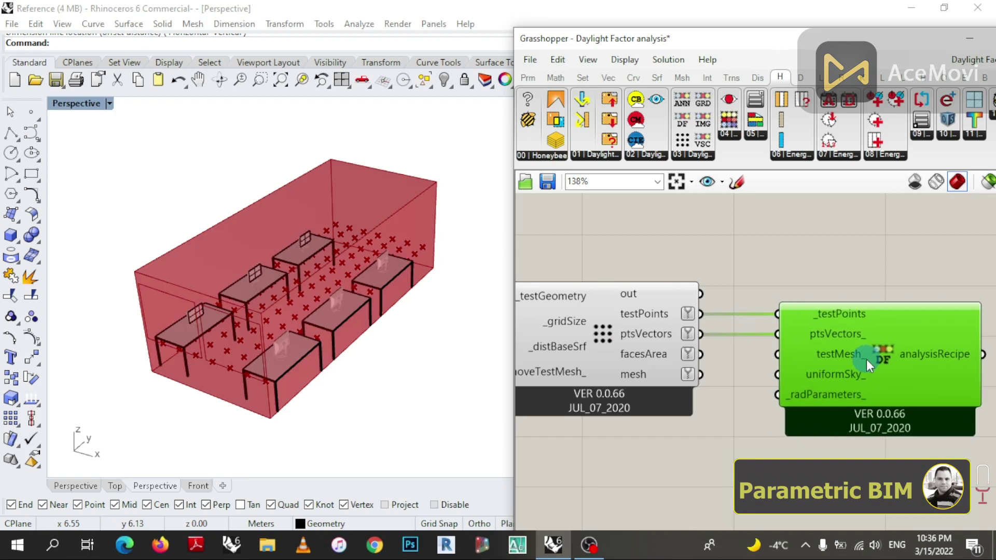
pyautogui.scroll(-8, 715, 372)
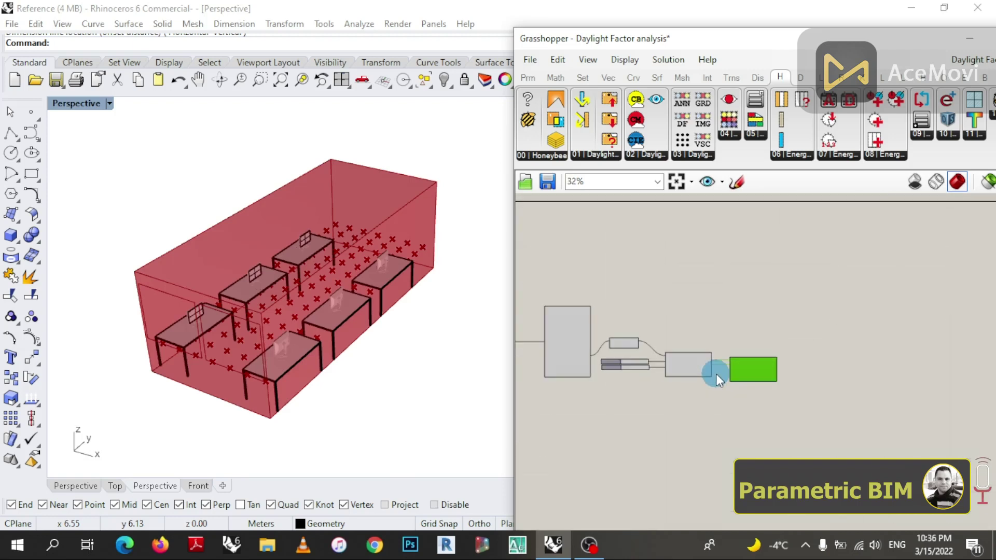
pyautogui.scroll(-1, 832, 375)
pyautogui.scroll(7, 851, 375)
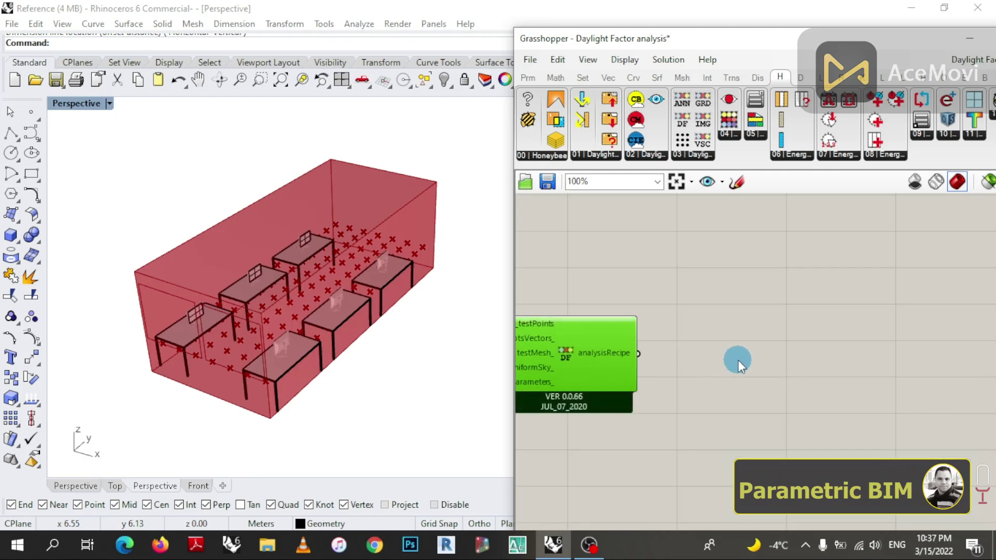
pyautogui.scroll(-3, 748, 356)
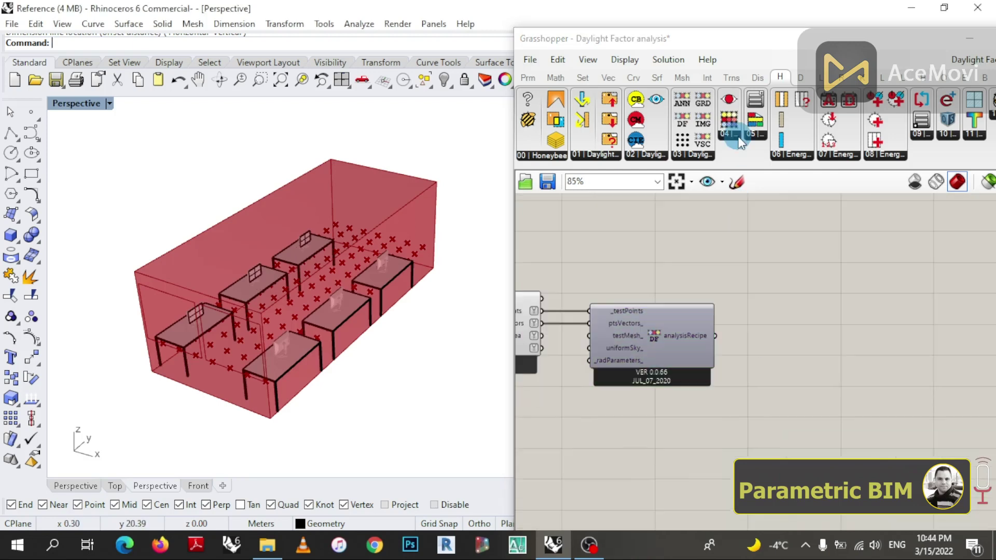
# - Place Run Daylight Simulation, wiring analysisRecipe to _analysisRecipe and HBObjWGLZ to _HBObjects
pyautogui.click(739, 136)
pyautogui.moveTo(811, 162); pyautogui.dragTo(854, 367)
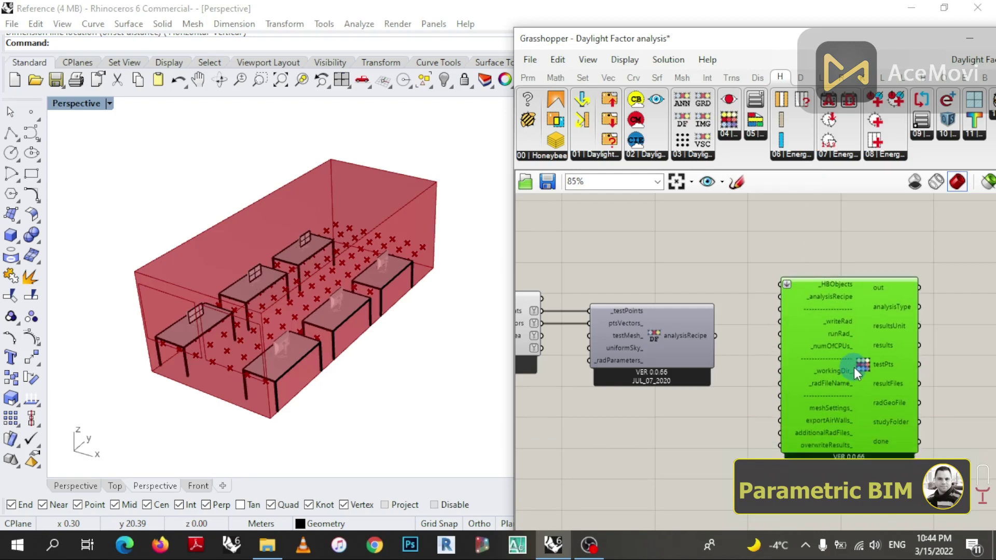
pyautogui.scroll(2, 774, 300)
pyautogui.moveTo(695, 351); pyautogui.dragTo(775, 293)
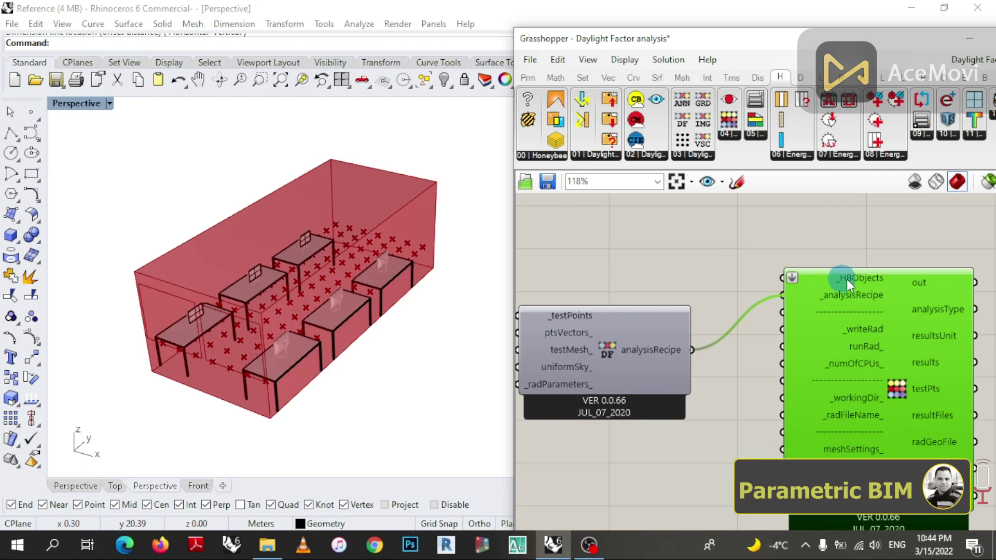
pyautogui.scroll(-5, 898, 324)
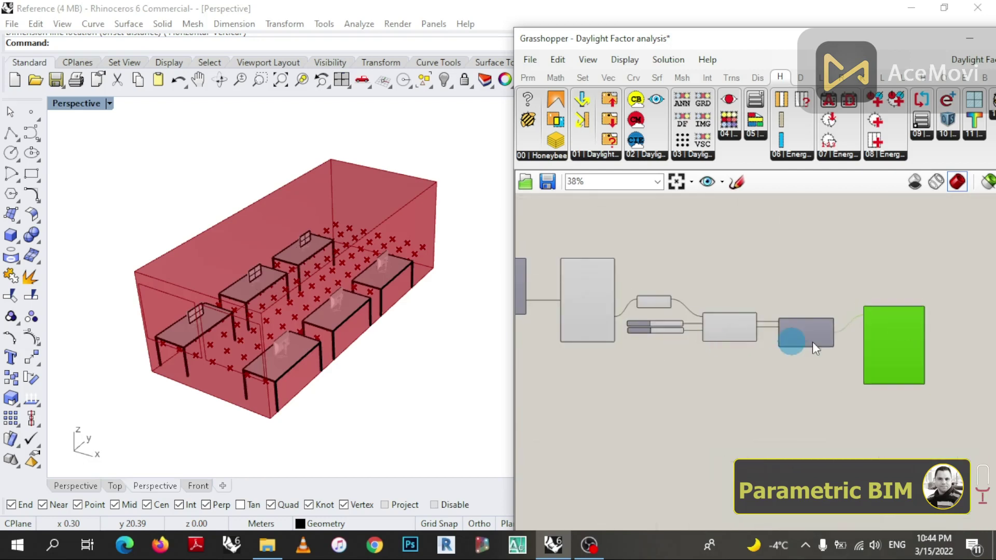
pyautogui.scroll(4, 649, 315)
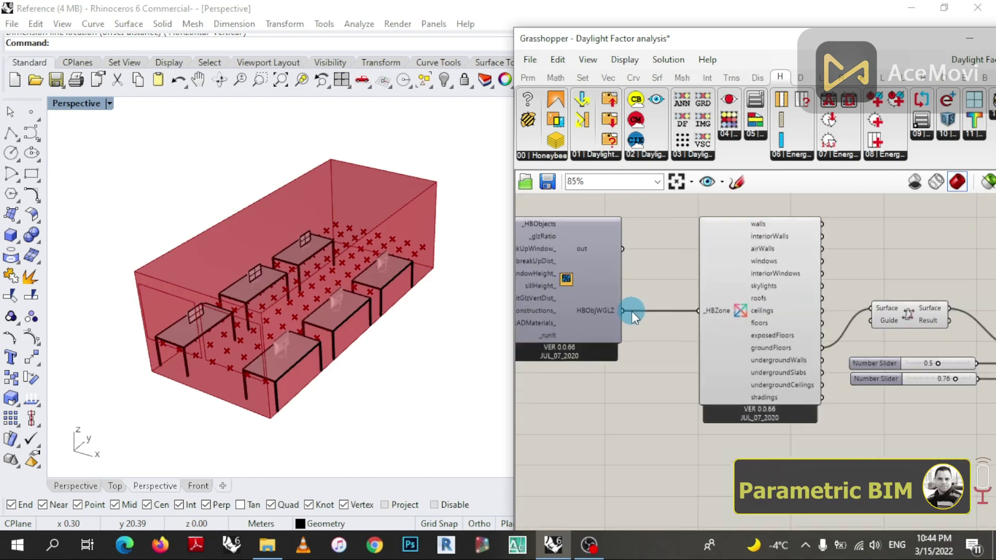
pyautogui.moveTo(623, 309); pyautogui.dragTo(796, 322)
pyautogui.scroll(-5, 645, 315)
pyautogui.scroll(5, 906, 321)
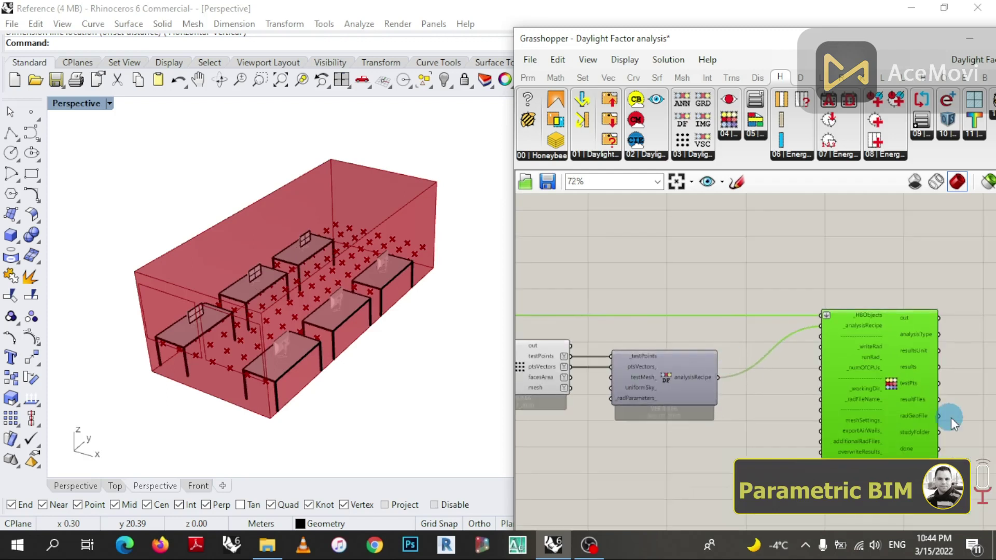
pyautogui.scroll(2, 933, 388)
# - Add a True Boolean Toggle wired to the run component's _writeRad and runRad_ inputs
pyautogui.doubleClick(761, 346)
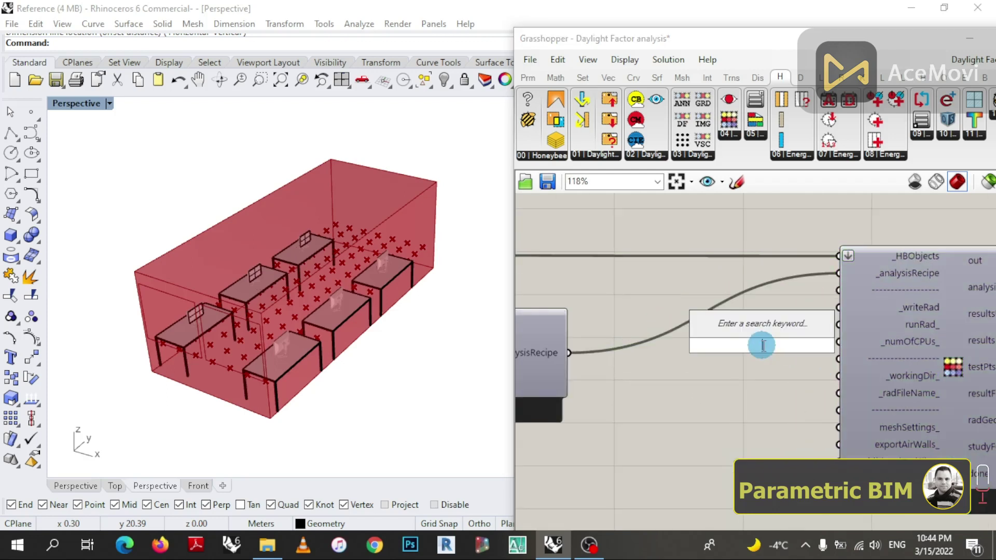
pyautogui.write('bool')
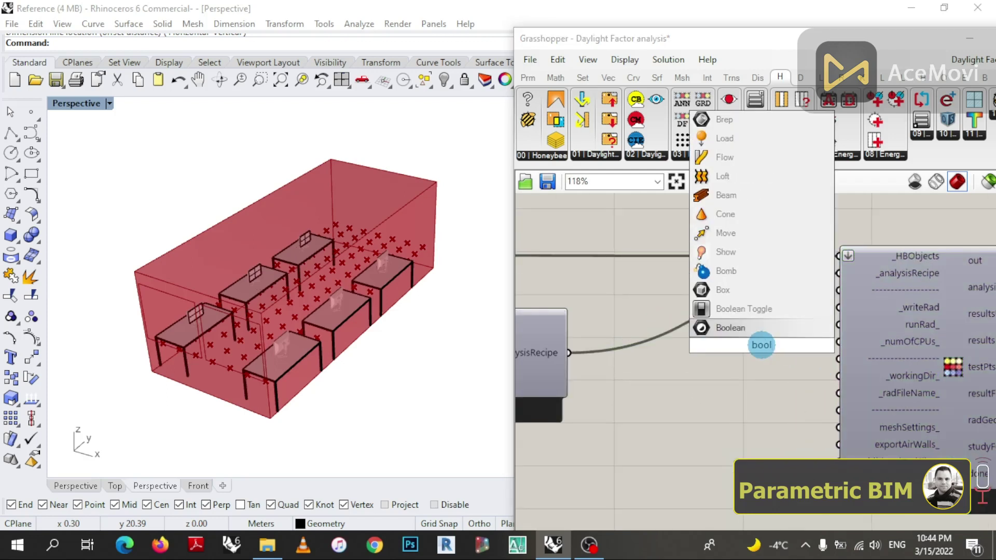
pyautogui.click(771, 308)
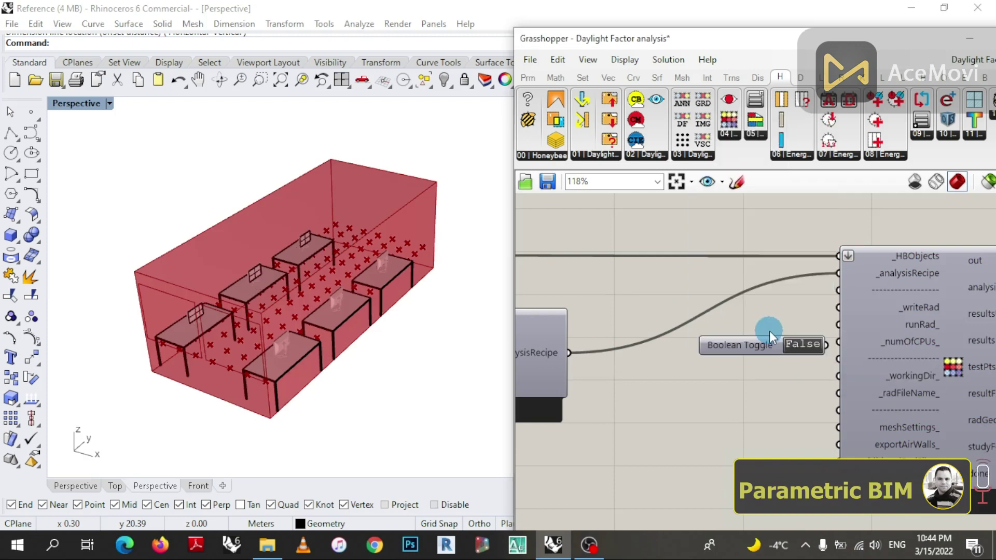
pyautogui.moveTo(761, 341); pyautogui.dragTo(714, 298)
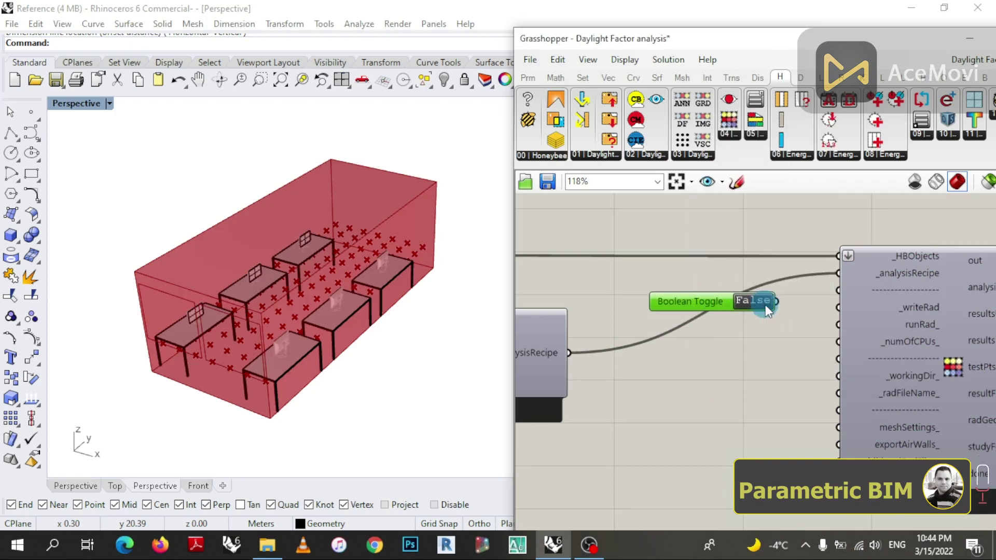
pyautogui.moveTo(776, 302); pyautogui.dragTo(827, 303)
pyautogui.moveTo(711, 300); pyautogui.dragTo(712, 314)
pyautogui.moveTo(780, 317); pyautogui.dragTo(839, 324)
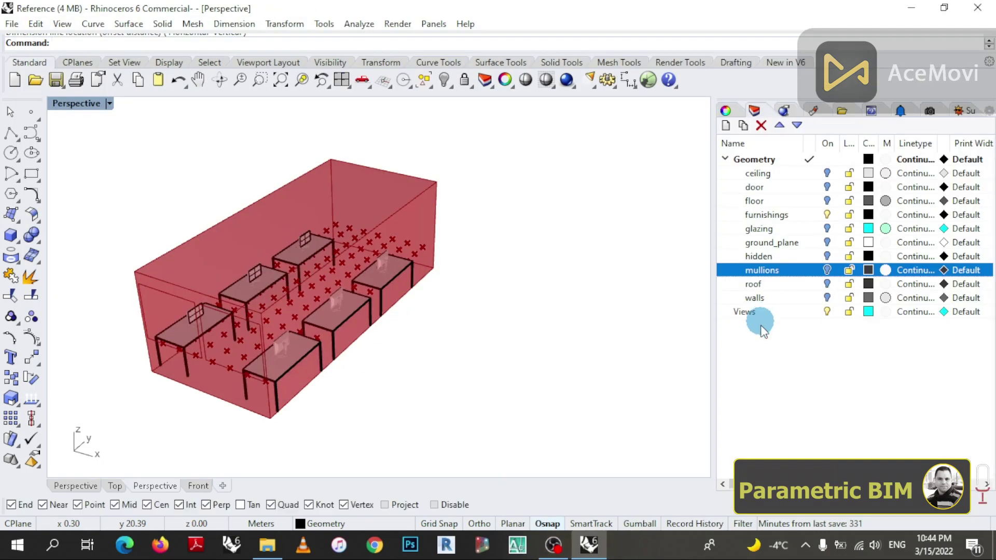
# - Orbit the room in Rhino to inspect the daylight factor test point grid
pyautogui.click(591, 545)
pyautogui.scroll(2, 902, 365)
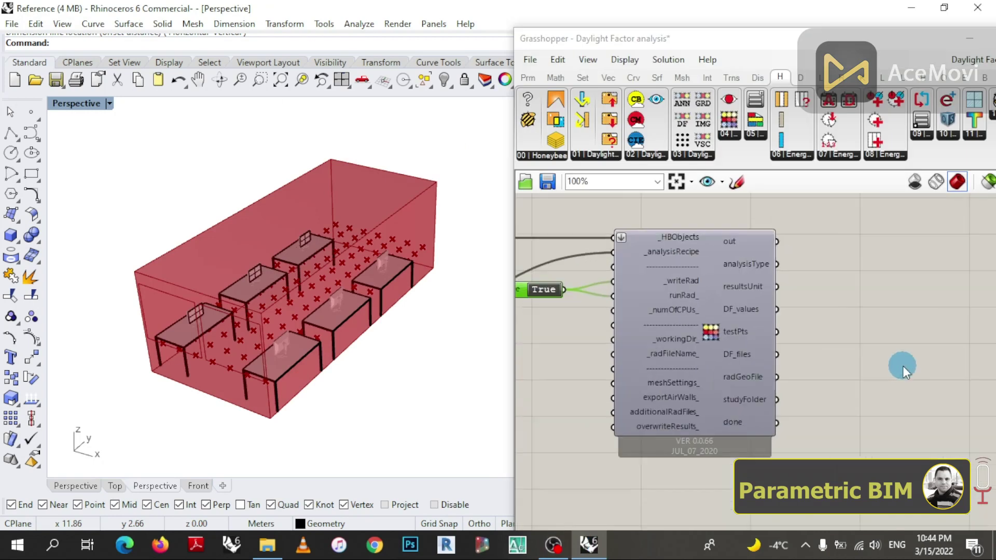
pyautogui.scroll(1, 890, 364)
pyautogui.scroll(-1, 902, 342)
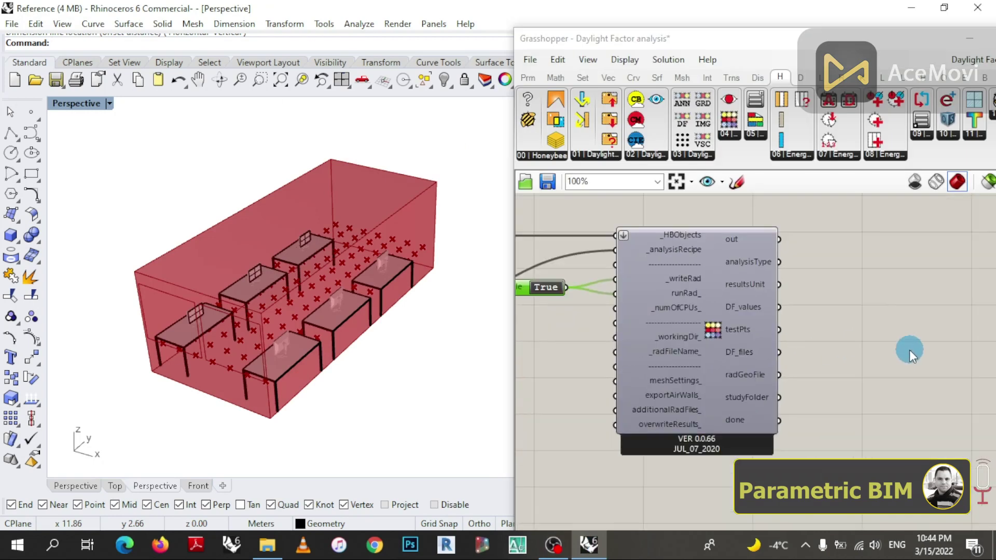
pyautogui.moveTo(275, 259); pyautogui.dragTo(286, 296, button='right')
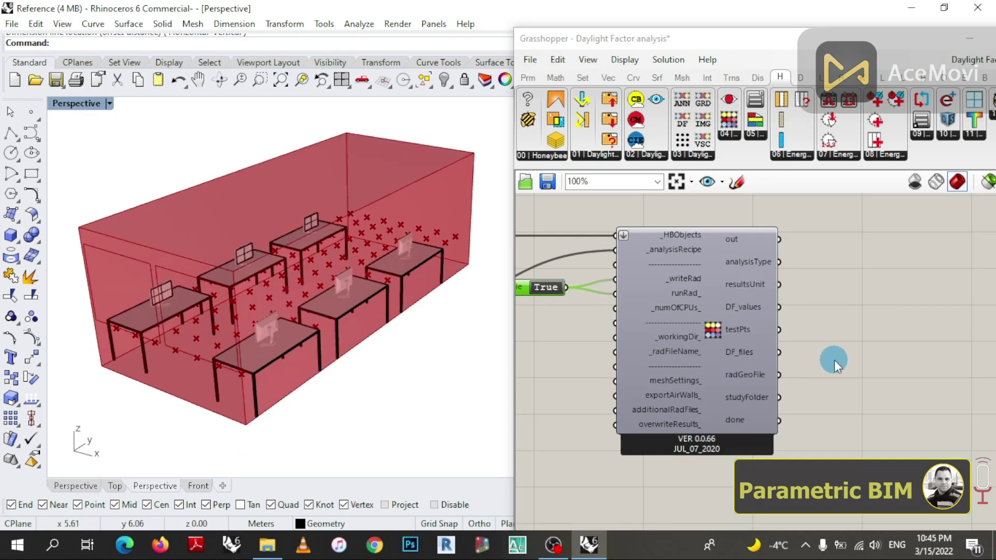
# - Add a Ladybug Recolor Mesh component and feed it the daylight factor values
pyautogui.click(820, 77)
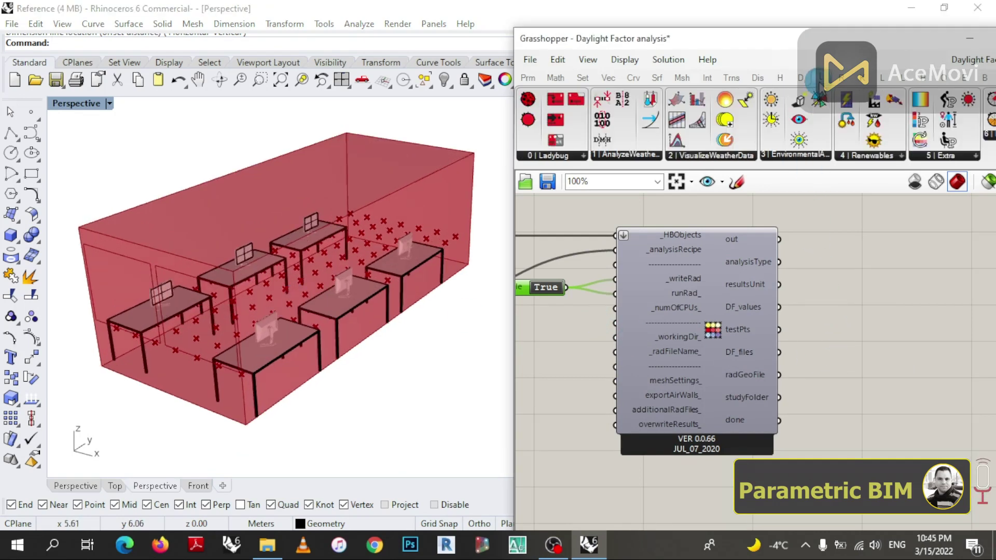
pyautogui.click(942, 156)
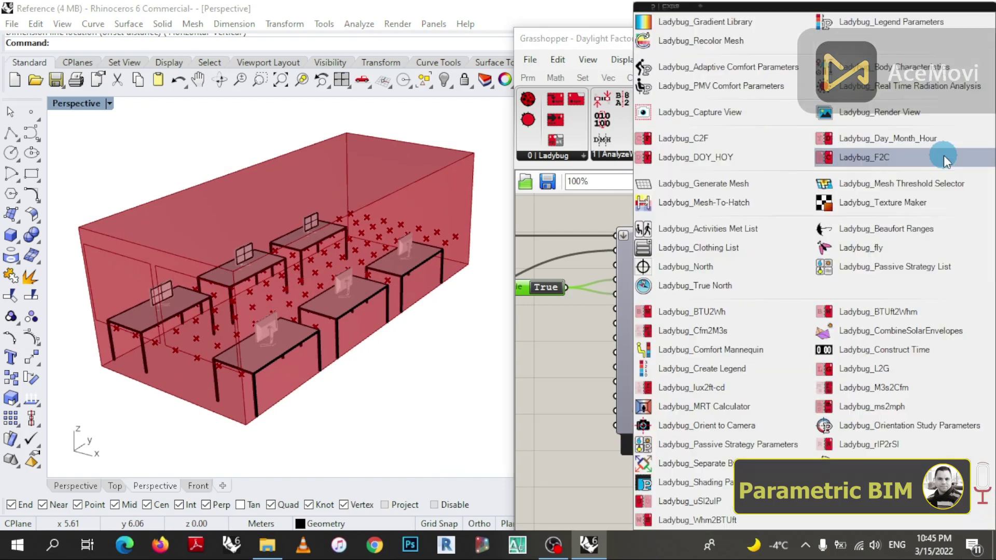
pyautogui.click(723, 46)
pyautogui.moveTo(722, 47); pyautogui.dragTo(929, 327)
pyautogui.scroll(-1, 809, 371)
pyautogui.scroll(3, 809, 371)
pyautogui.click(827, 326)
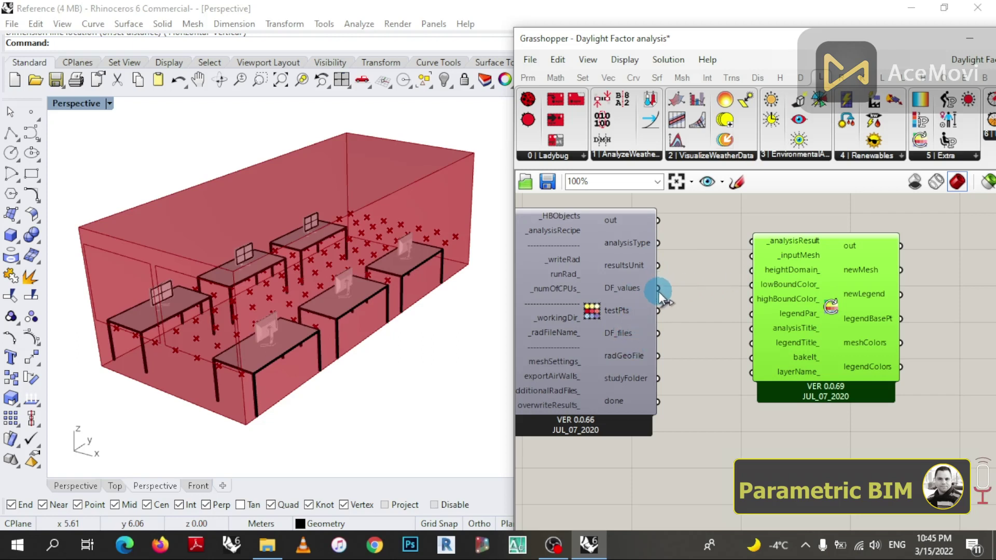
pyautogui.moveTo(658, 288); pyautogui.dragTo(781, 249)
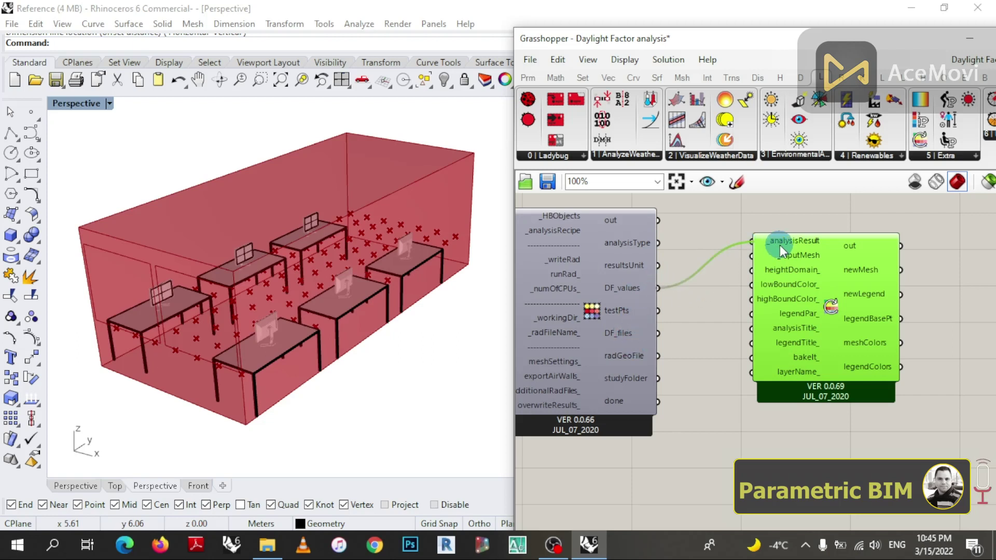
# - Connect the grid's test-point mesh to Recolor Mesh's _inputMesh so the grid is coloured
pyautogui.scroll(-2, 781, 249)
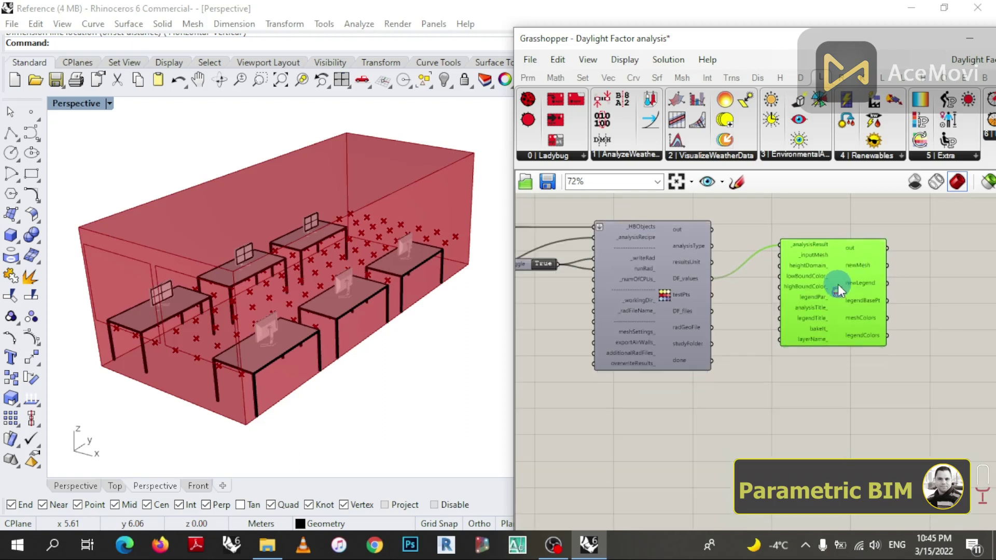
pyautogui.moveTo(834, 282); pyautogui.dragTo(857, 399)
pyautogui.scroll(2, 817, 384)
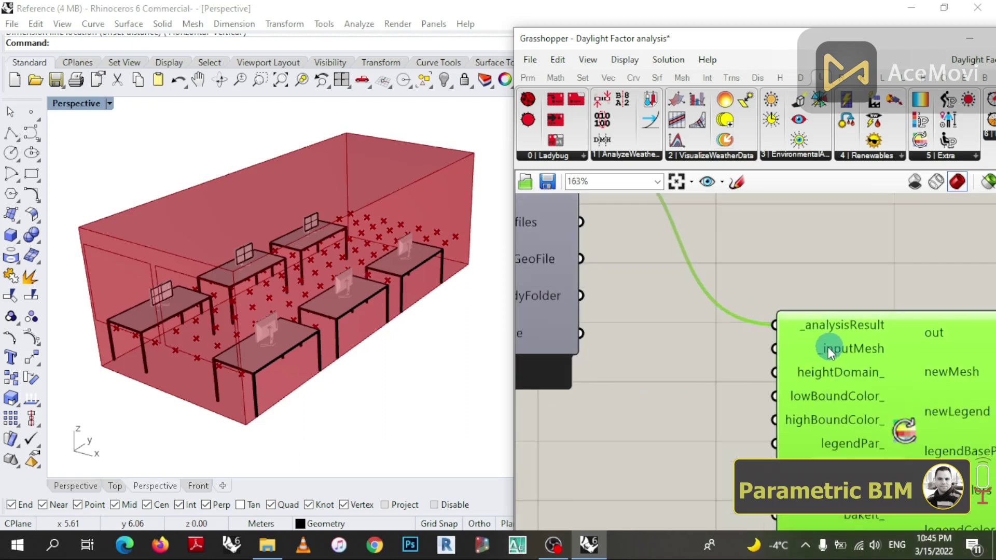
pyautogui.scroll(-3, 905, 360)
pyautogui.scroll(-2, 908, 363)
pyautogui.scroll(2, 830, 371)
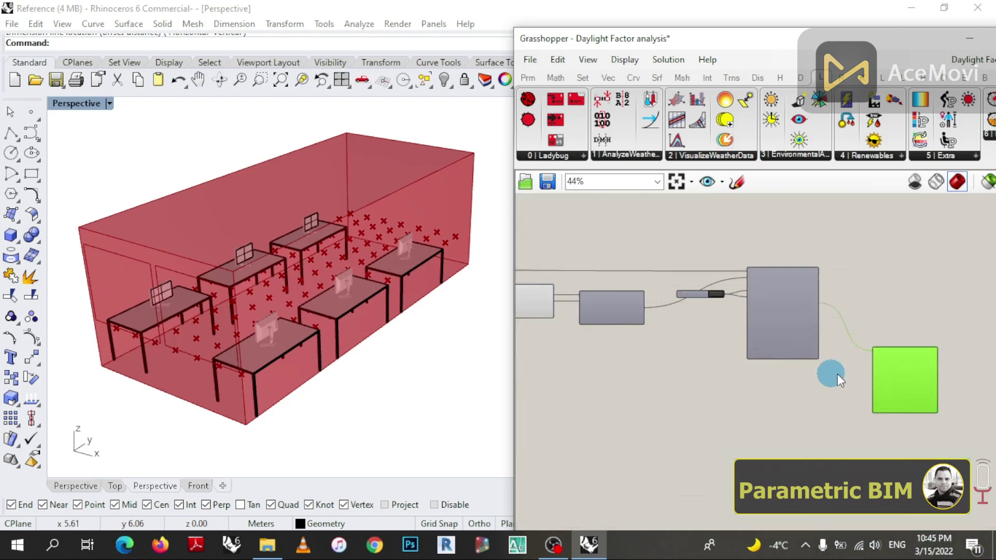
pyautogui.scroll(-1, 581, 342)
pyautogui.scroll(3, 578, 317)
pyautogui.scroll(3, 579, 316)
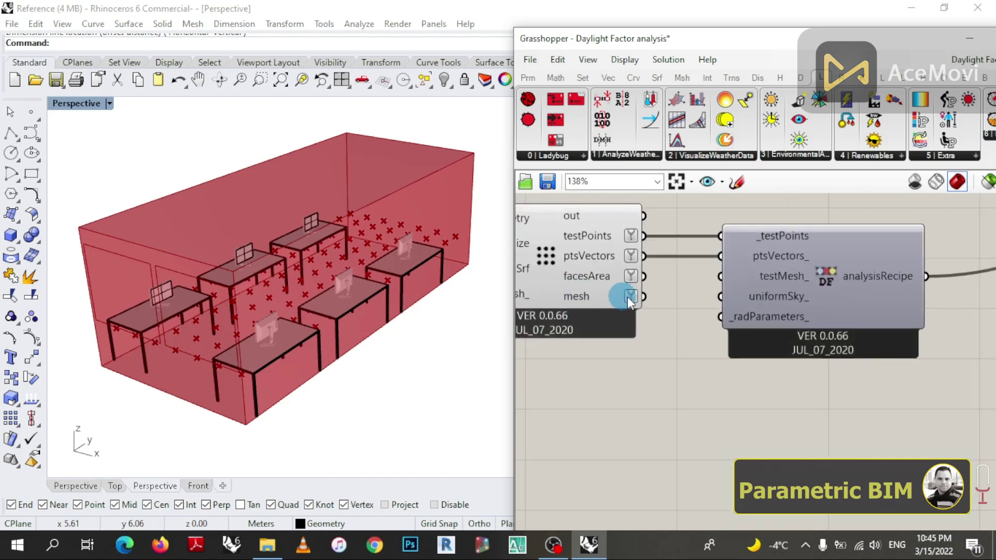
pyautogui.moveTo(643, 296); pyautogui.dragTo(861, 296)
pyautogui.scroll(-6, 651, 327)
pyautogui.scroll(6, 866, 356)
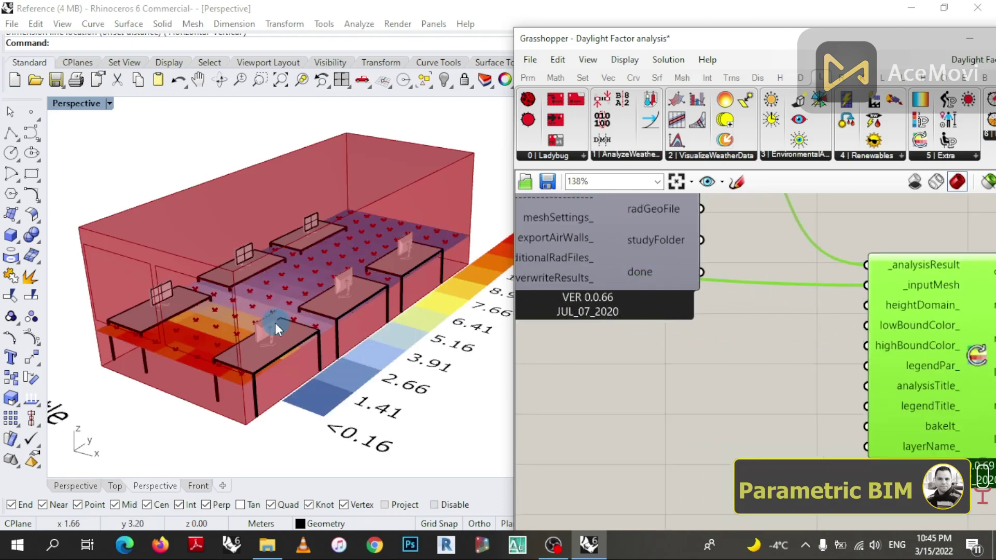
# - Orbit and zoom the Perspective view to inspect the coloured grid and desks from above
pyautogui.moveTo(278, 327); pyautogui.dragTo(305, 331, button='right')
pyautogui.scroll(-3, 305, 331)
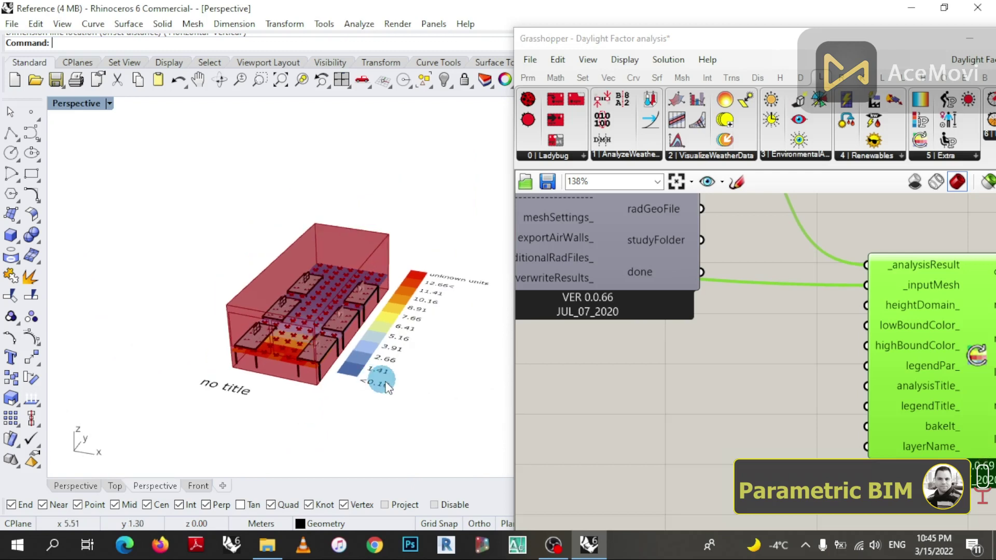
pyautogui.scroll(-6, 864, 385)
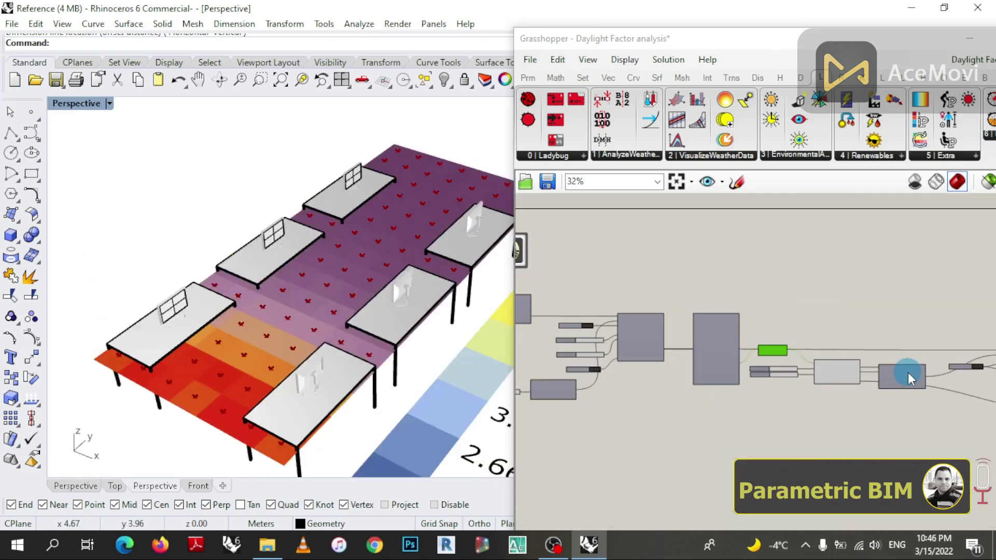
pyautogui.scroll(5, 762, 373)
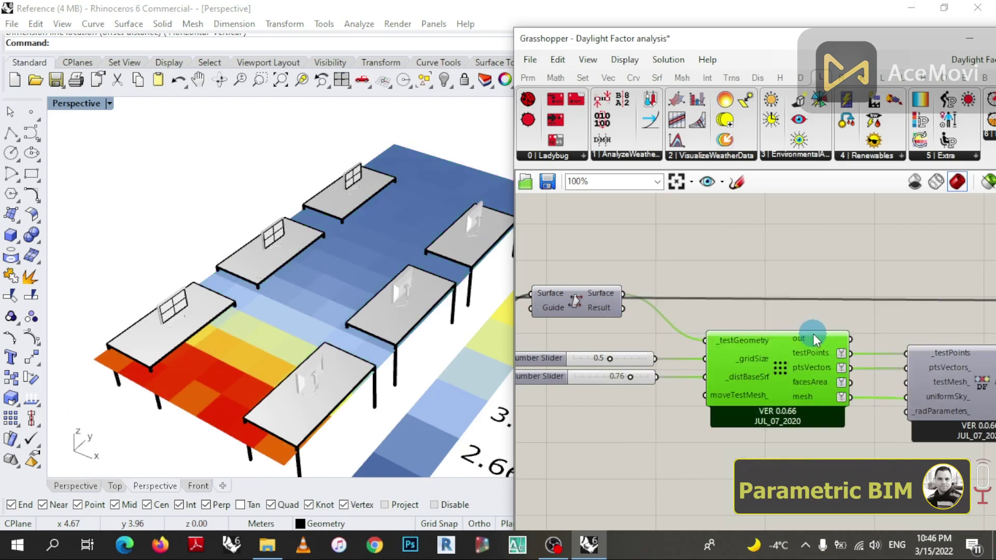
pyautogui.moveTo(408, 368); pyautogui.dragTo(403, 342, button='right')
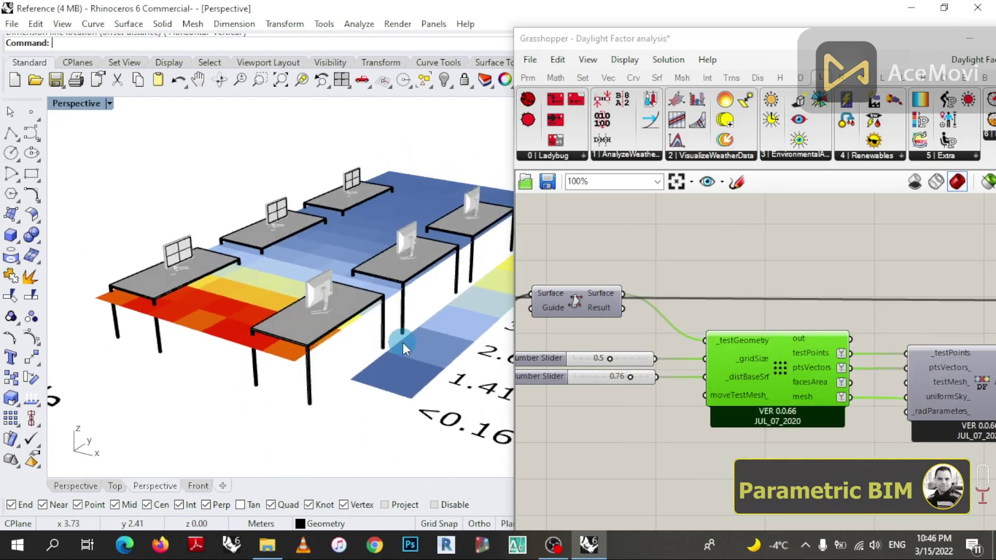
pyautogui.scroll(-5, 872, 407)
pyautogui.scroll(5, 762, 418)
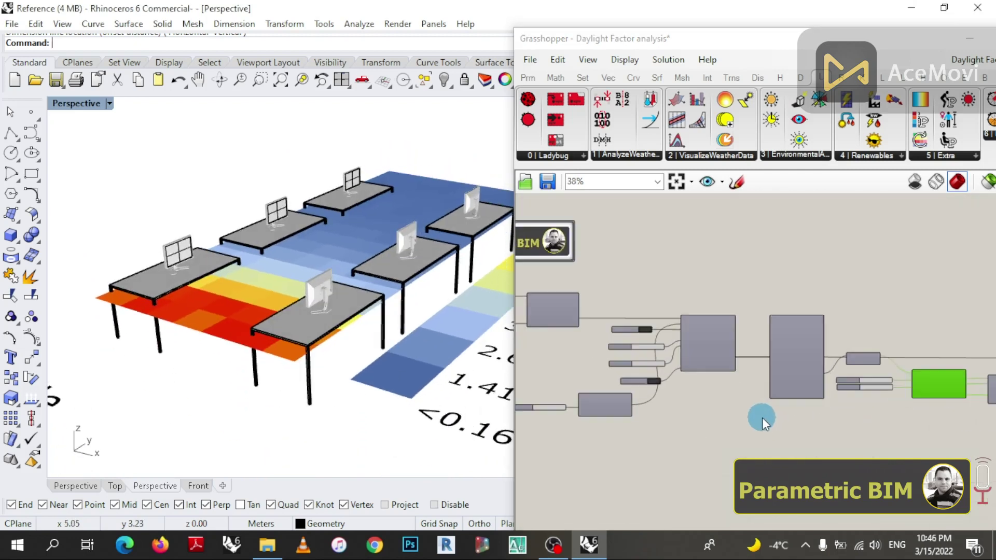
pyautogui.scroll(-2, 891, 420)
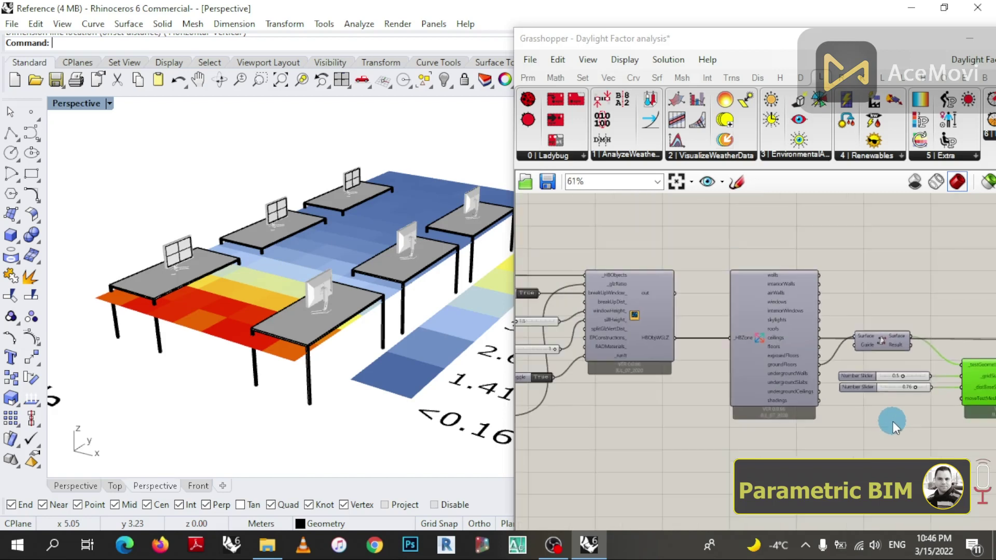
pyautogui.scroll(-2, 748, 373)
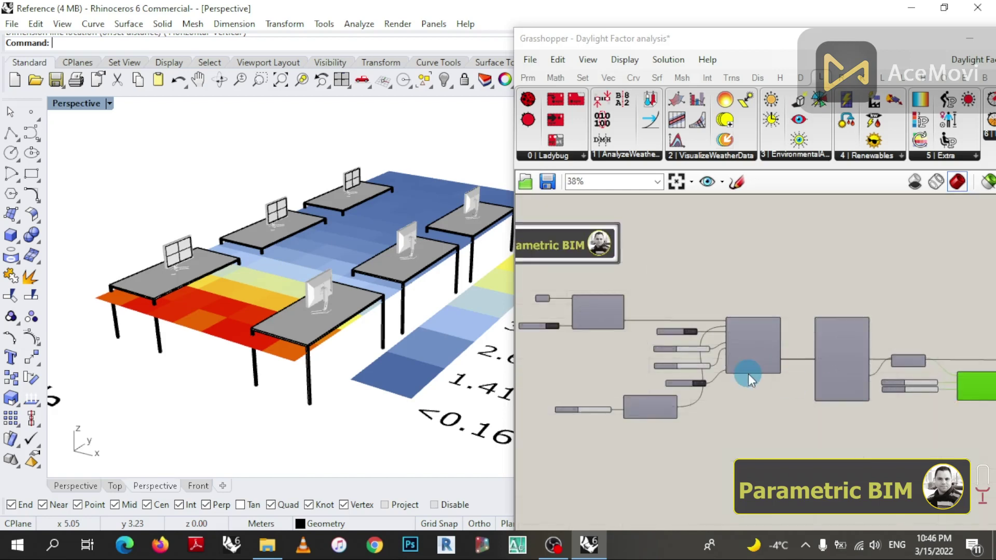
pyautogui.scroll(5, 562, 313)
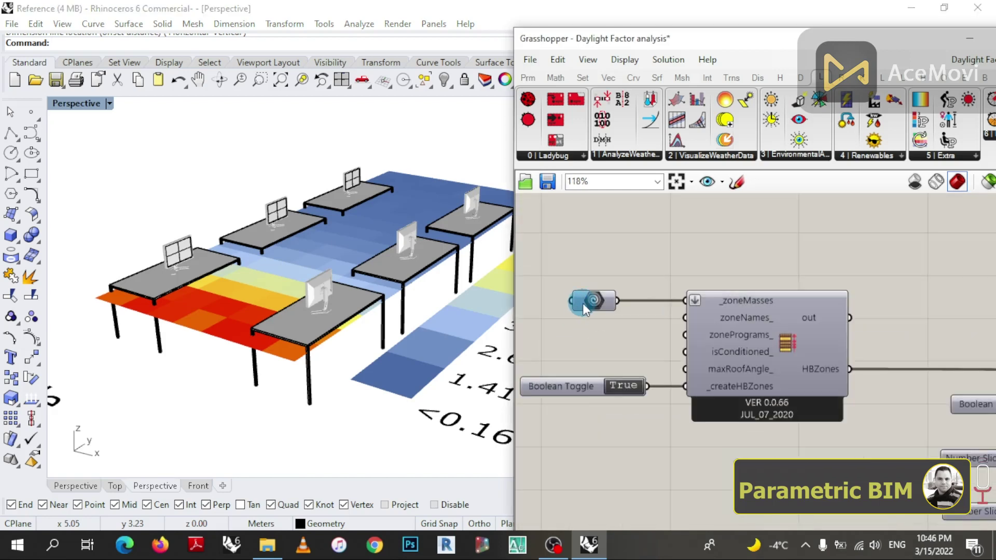
pyautogui.middleClick(583, 304)
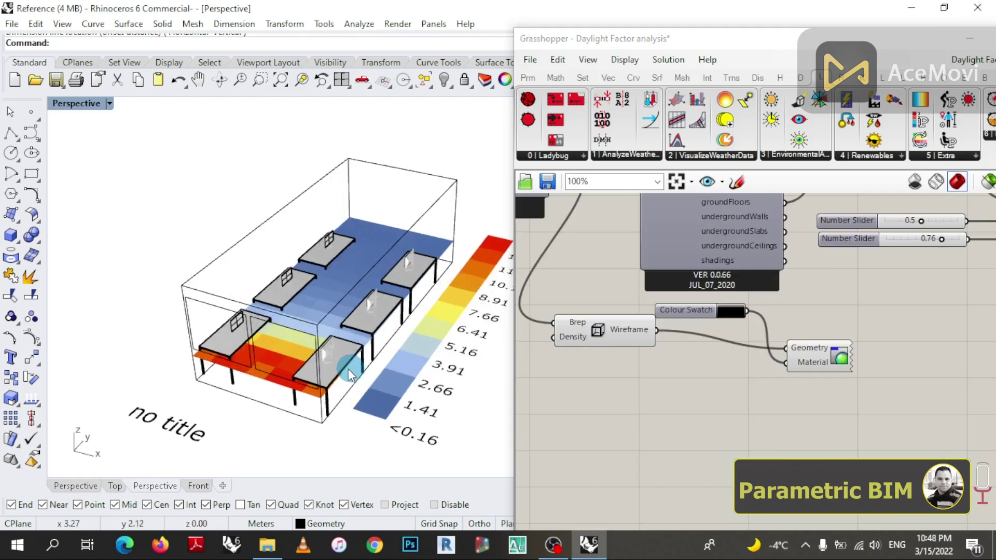
pyautogui.moveTo(347, 369); pyautogui.dragTo(430, 351, button='right')
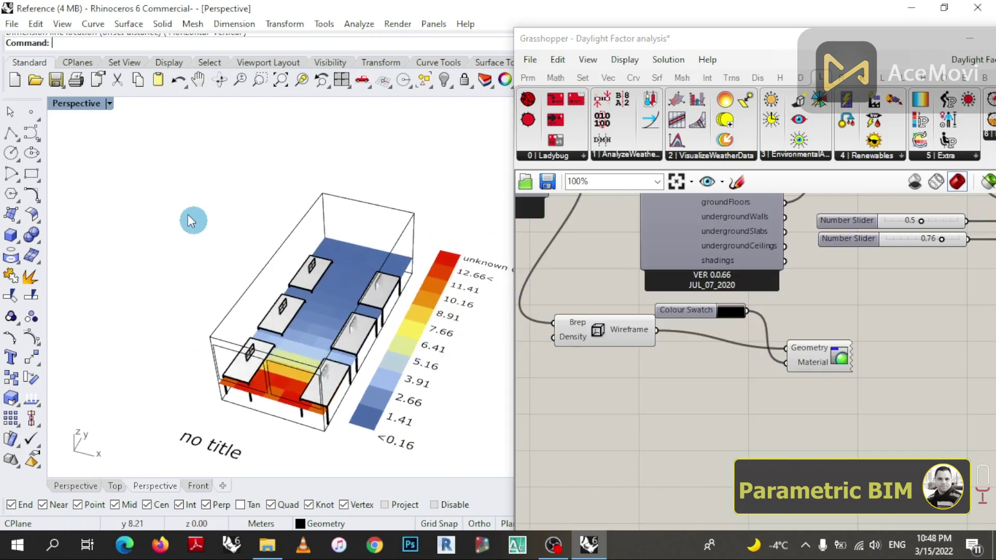
# - Maximize the Top view and zoom in on the daylight factor map and legend
pyautogui.doubleClick(60, 104)
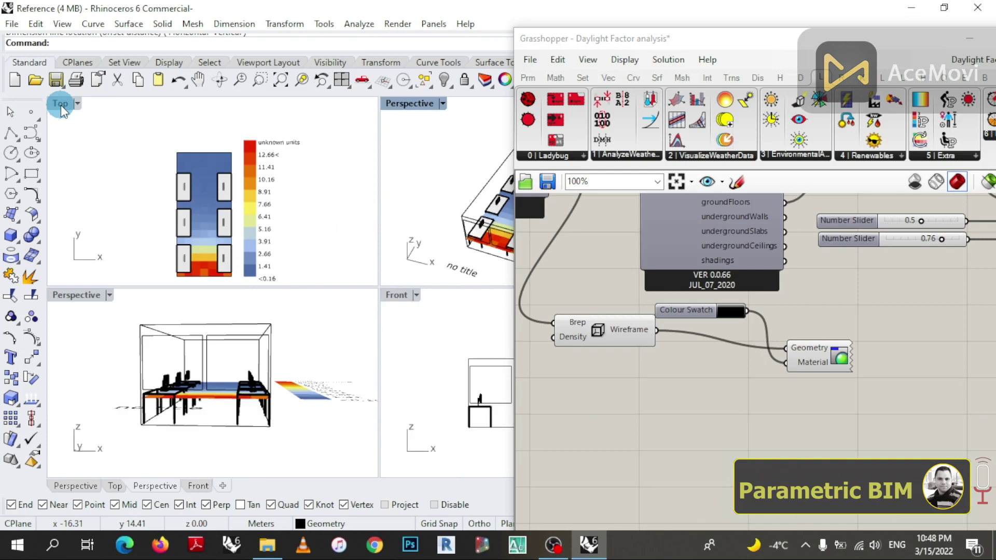
pyautogui.doubleClick(61, 103)
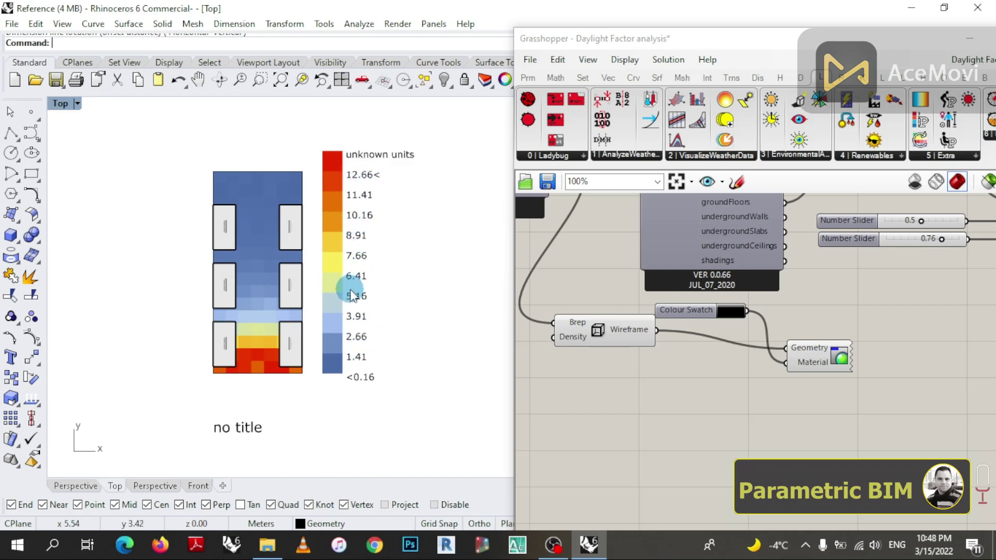
pyautogui.scroll(1, 352, 296)
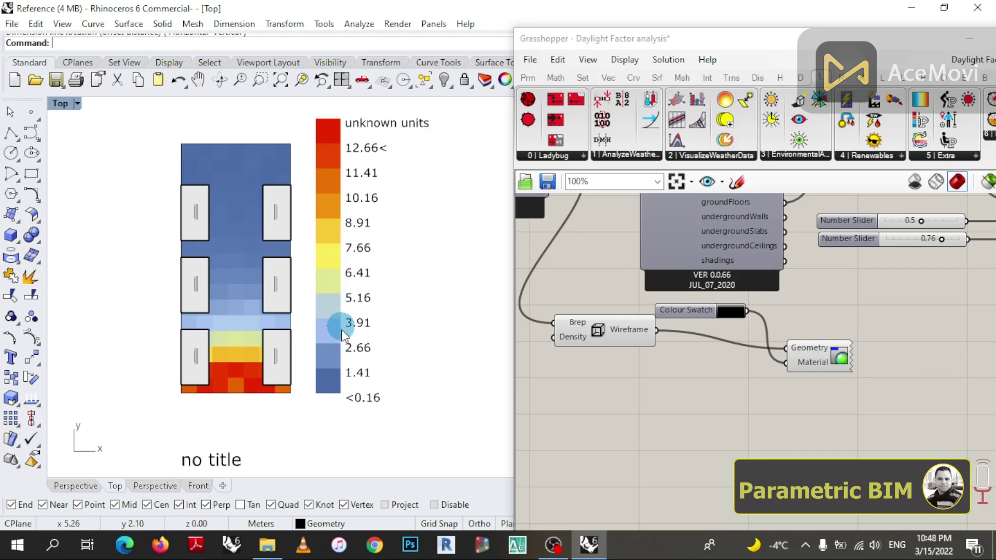
pyautogui.scroll(-6, 588, 348)
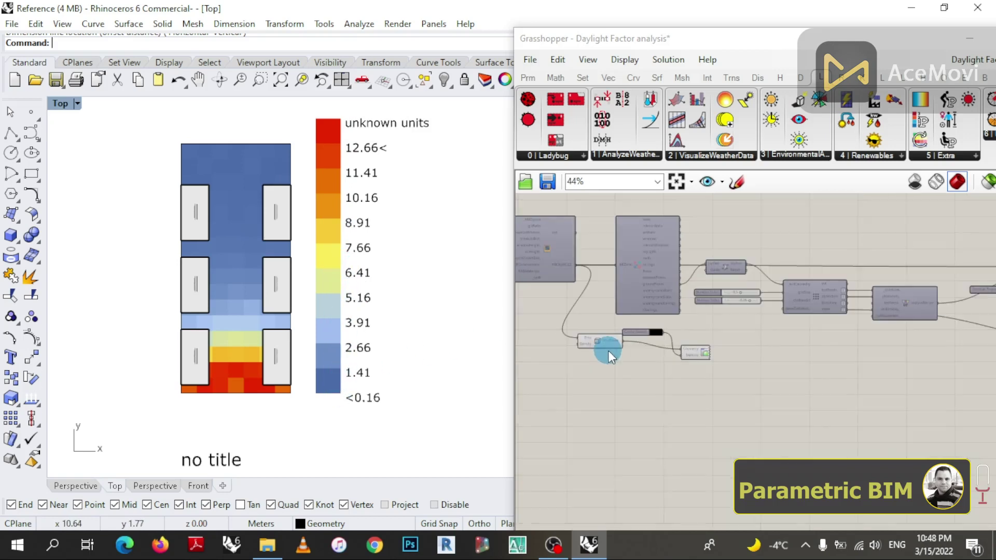
pyautogui.scroll(5, 646, 353)
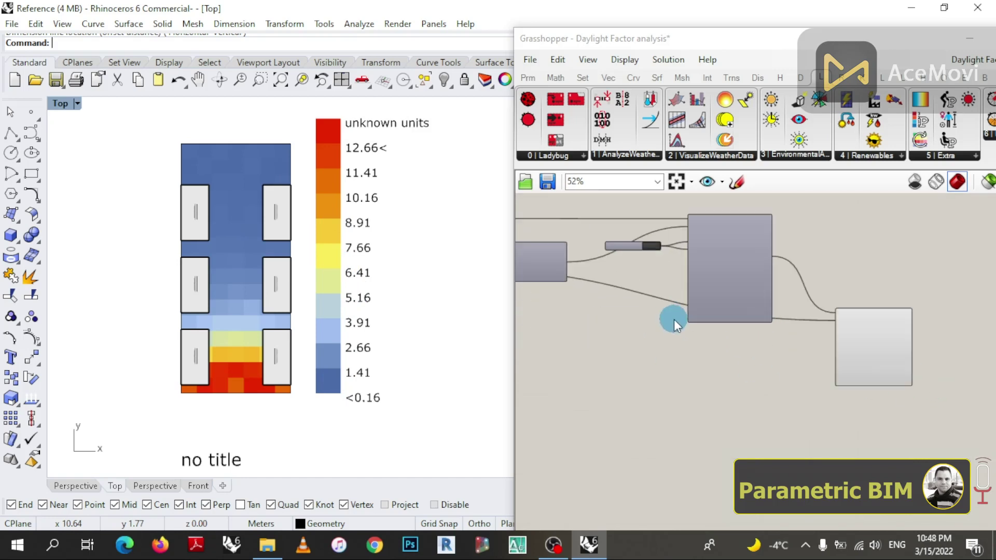
pyautogui.scroll(2, 674, 319)
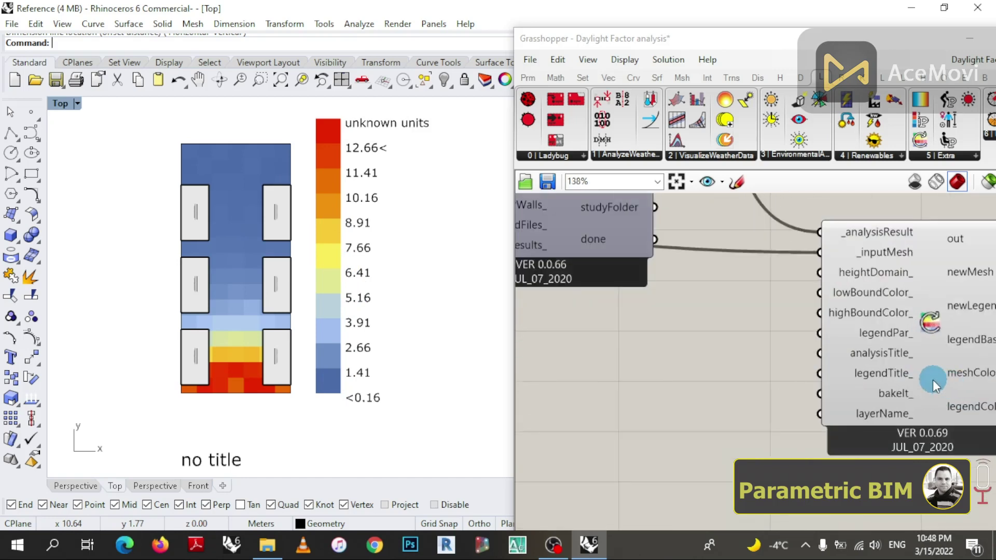
pyautogui.scroll(1, 844, 383)
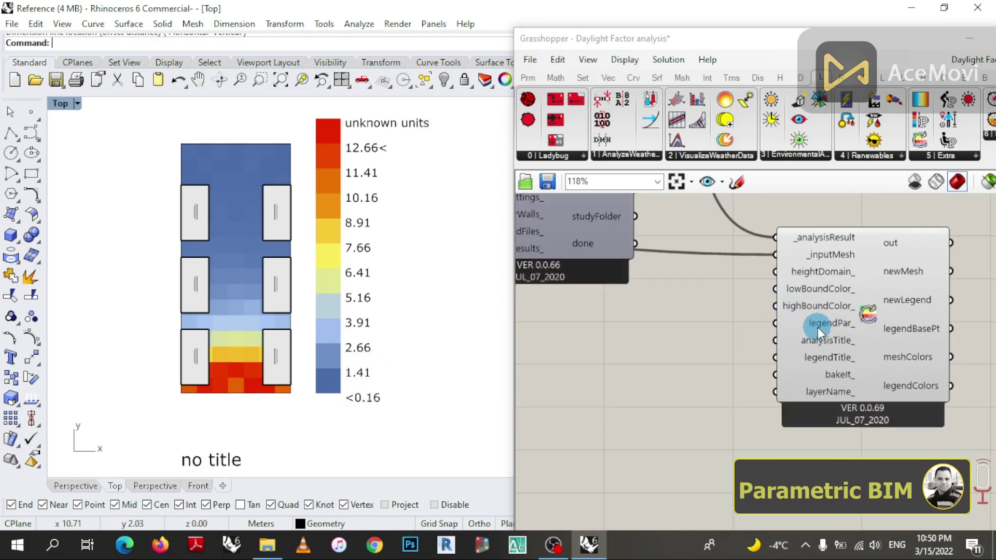
# - Add a Ladybug_Legend Parameters component and wire it into the results' legendPar_ input
pyautogui.doubleClick(625, 386)
pyautogui.write('l')
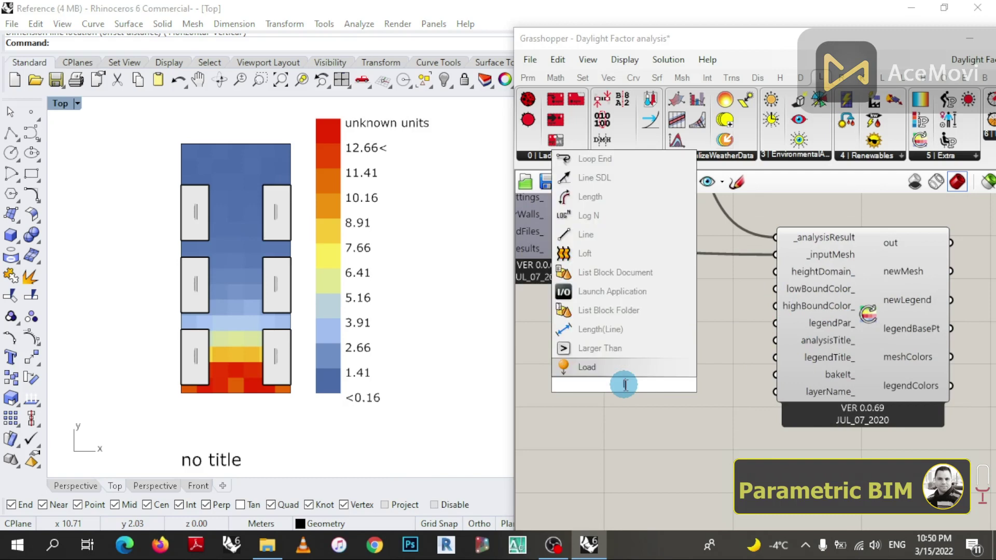
pyautogui.write('egend')
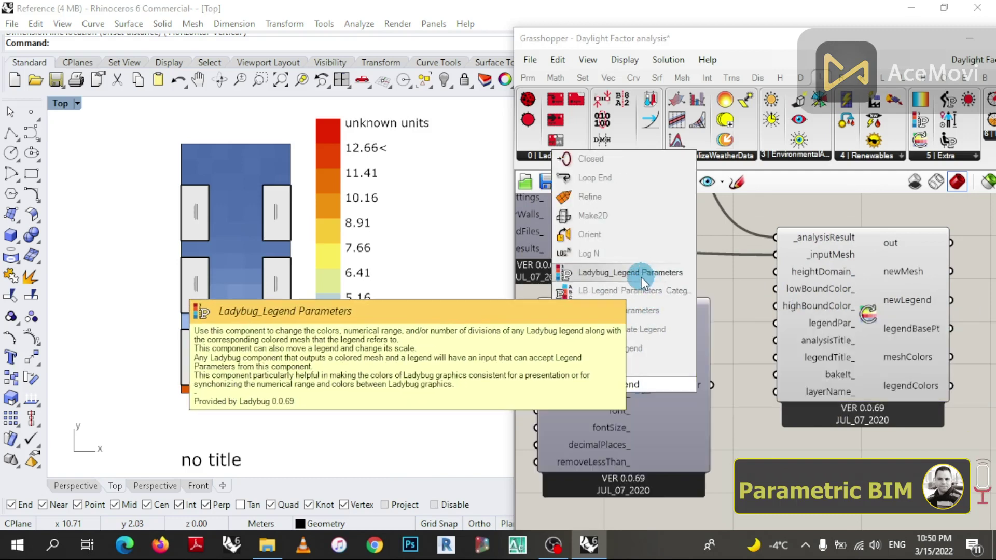
pyautogui.click(641, 273)
pyautogui.moveTo(637, 364); pyautogui.dragTo(658, 376)
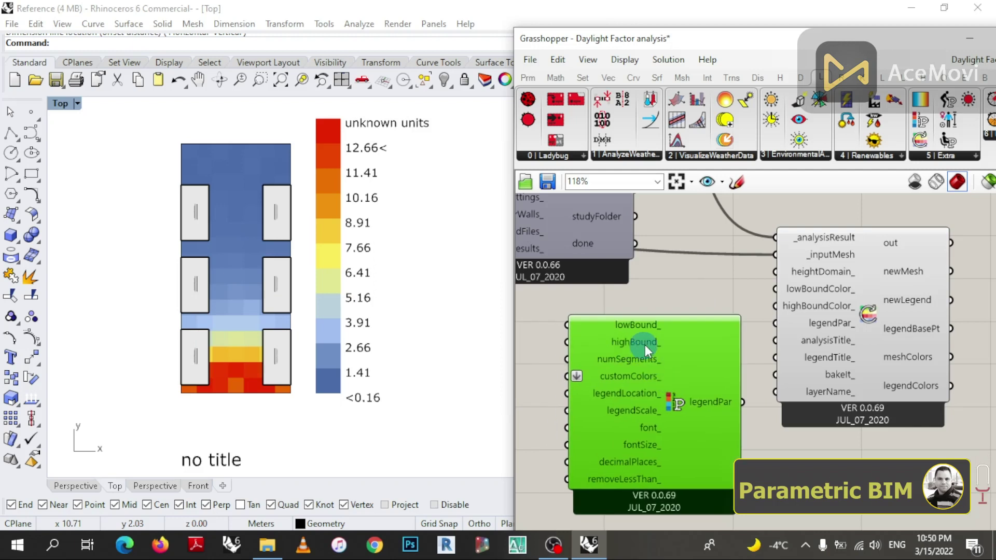
pyautogui.moveTo(742, 401); pyautogui.dragTo(821, 324)
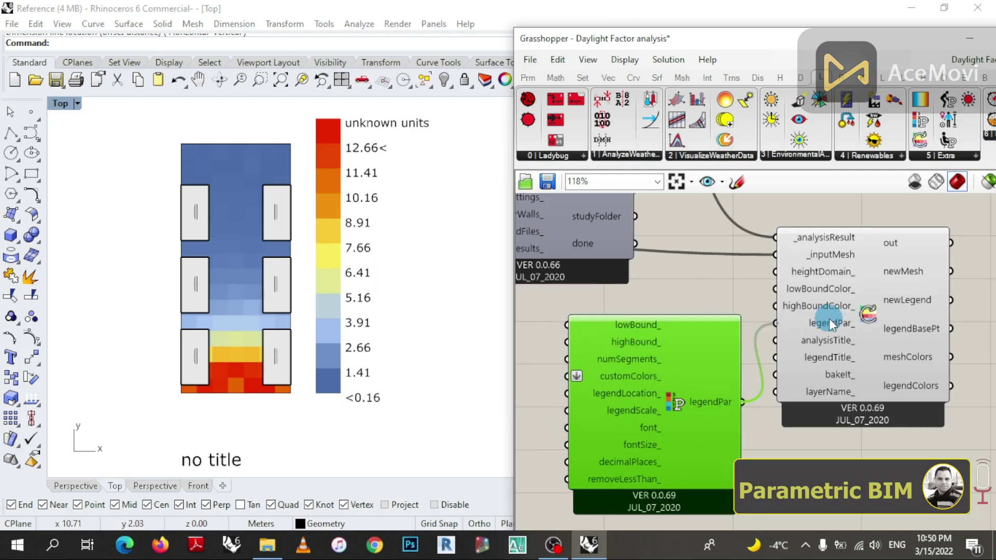
pyautogui.scroll(1, 719, 364)
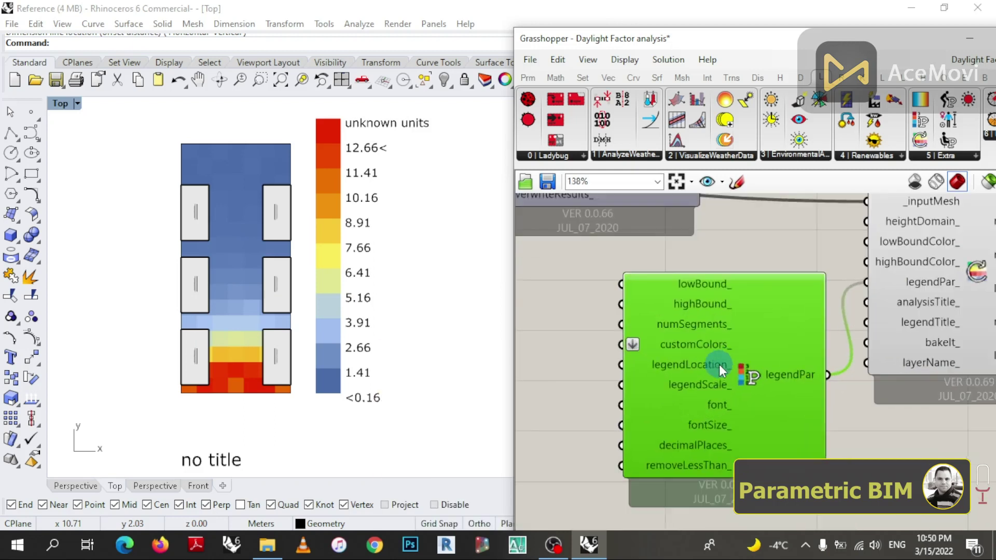
pyautogui.moveTo(720, 365); pyautogui.dragTo(710, 346)
pyautogui.scroll(-3, 704, 341)
pyautogui.scroll(2, 624, 352)
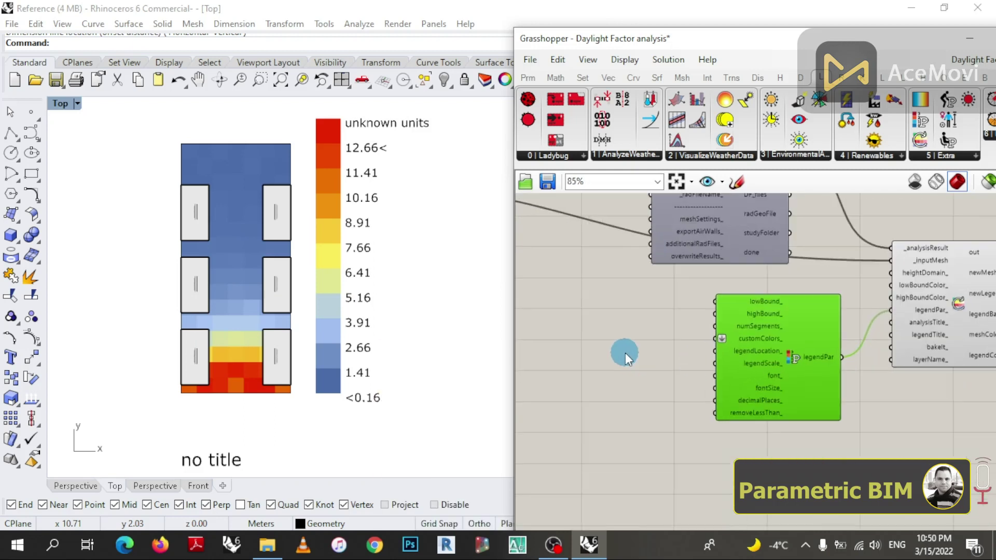
pyautogui.scroll(1, 720, 338)
# - Connect a number slider set to 5 to the legend's highBound_ input
pyautogui.doubleClick(590, 330)
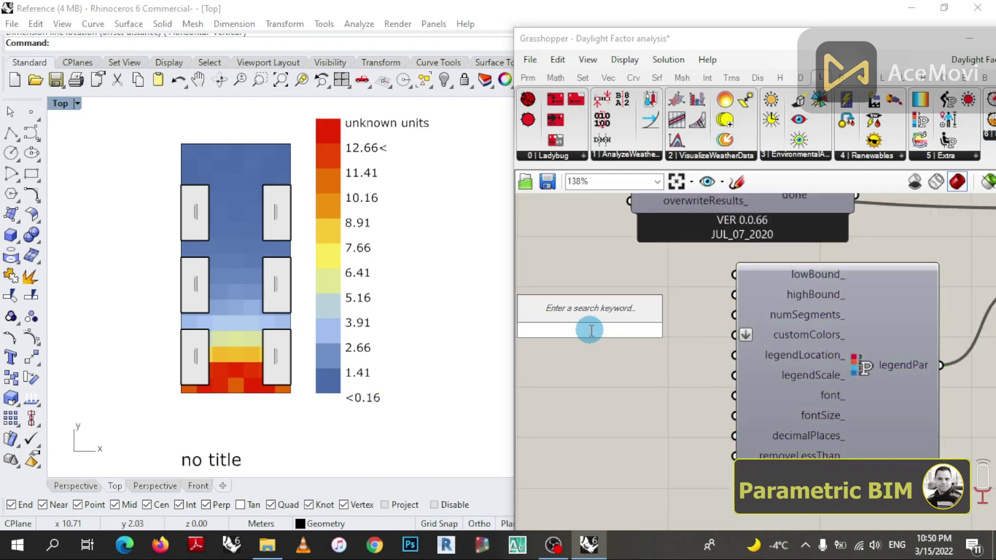
pyautogui.write('5')
pyautogui.press('Return')
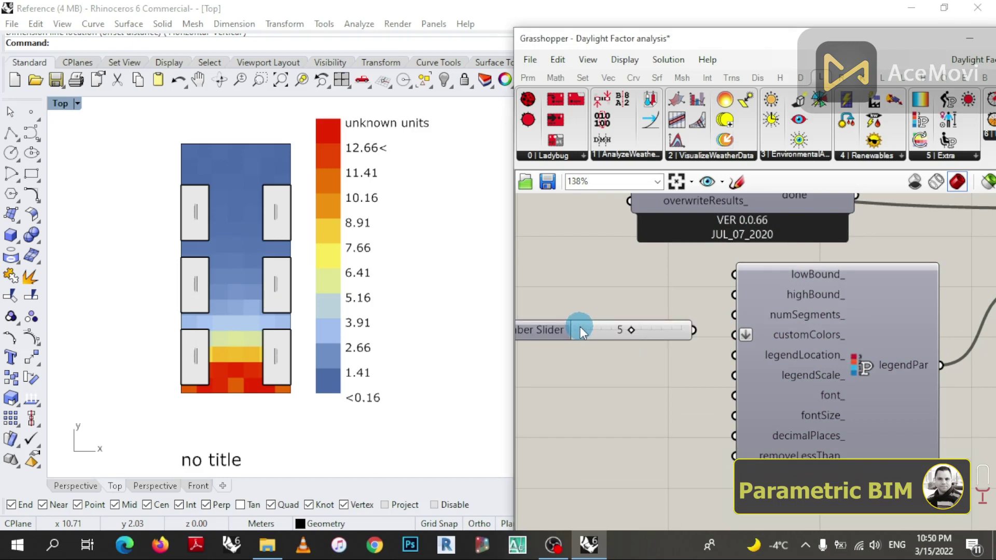
pyautogui.moveTo(580, 326)
pyautogui.mouseDown()
pyautogui.moveTo(542, 317)
pyautogui.moveTo(583, 314)
pyautogui.mouseUp()
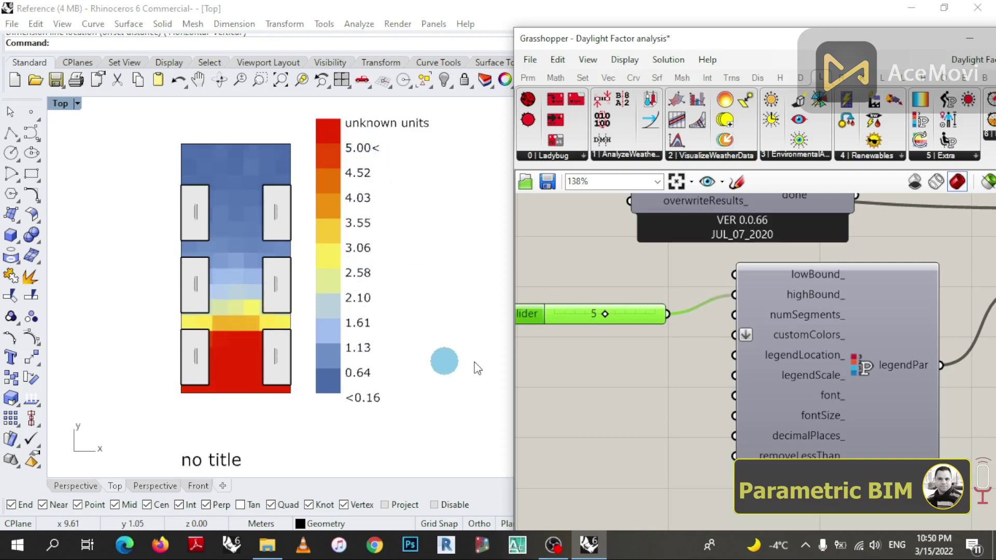
pyautogui.moveTo(540, 313); pyautogui.dragTo(537, 292)
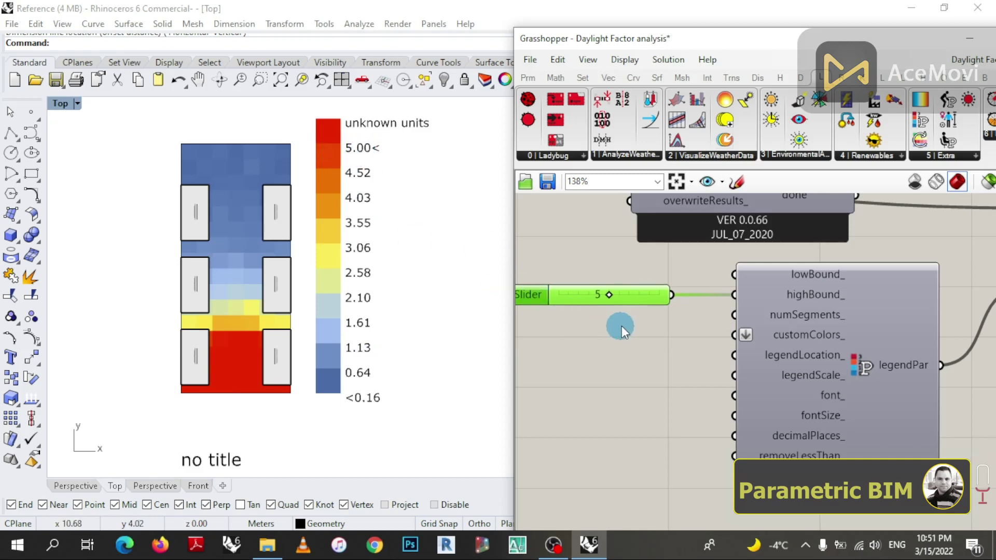
# - Move the results display component to the right to make room for panels
pyautogui.scroll(-2, 628, 358)
pyautogui.scroll(-1, 726, 373)
pyautogui.scroll(2, 856, 363)
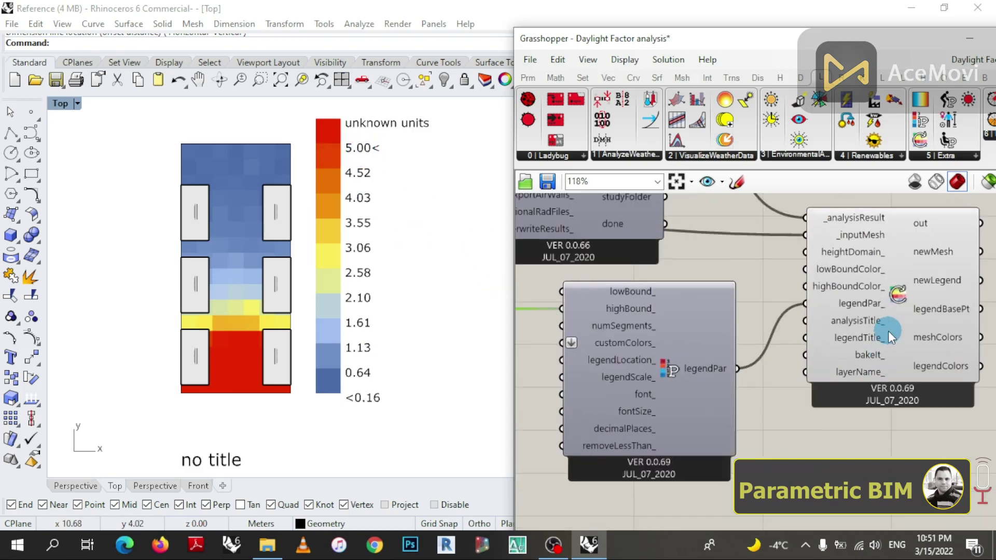
pyautogui.moveTo(889, 331); pyautogui.dragTo(965, 331)
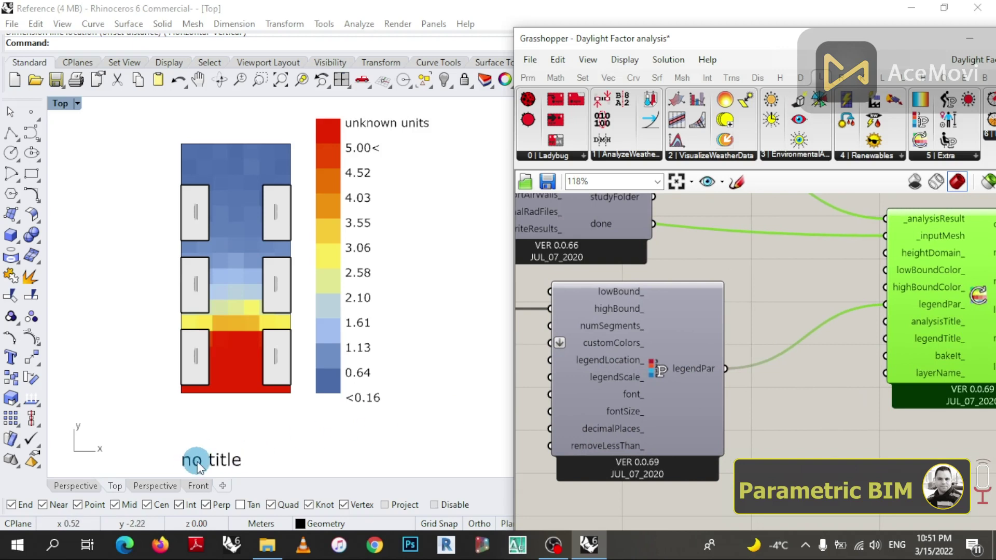
pyautogui.scroll(-2, 818, 388)
pyautogui.scroll(2, 851, 315)
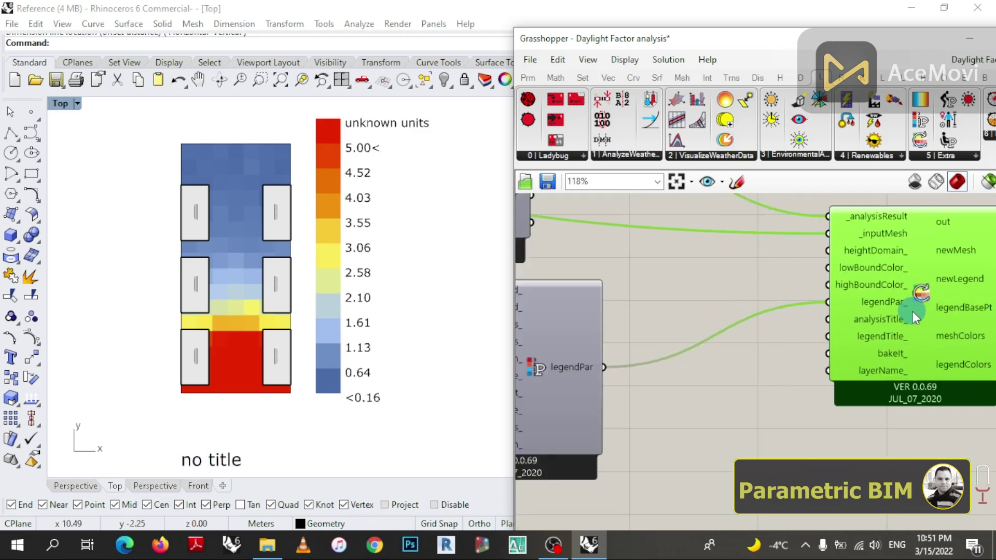
pyautogui.scroll(1, 820, 364)
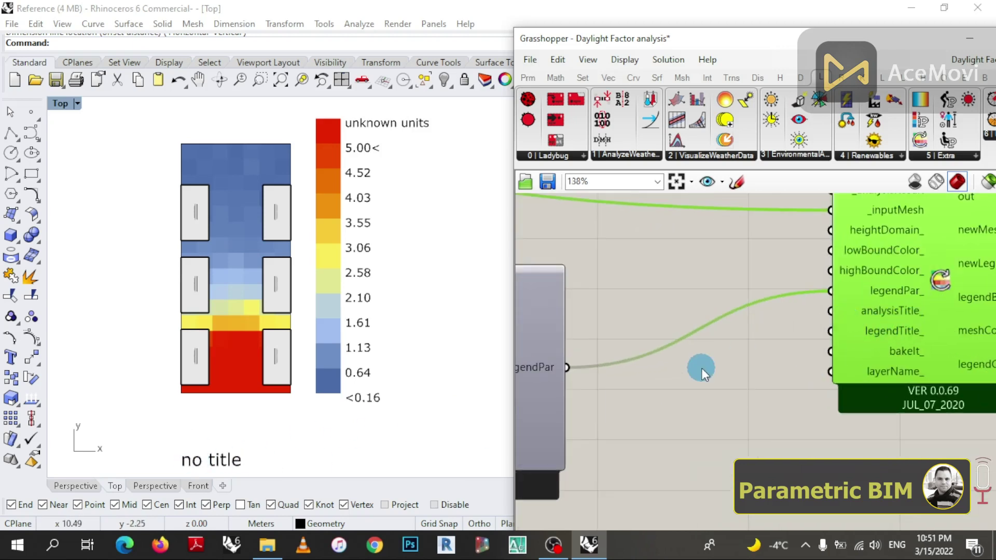
# - Add a single-line panel reading 'Daylight Factor' for the analysis title
pyautogui.doubleClick(736, 359)
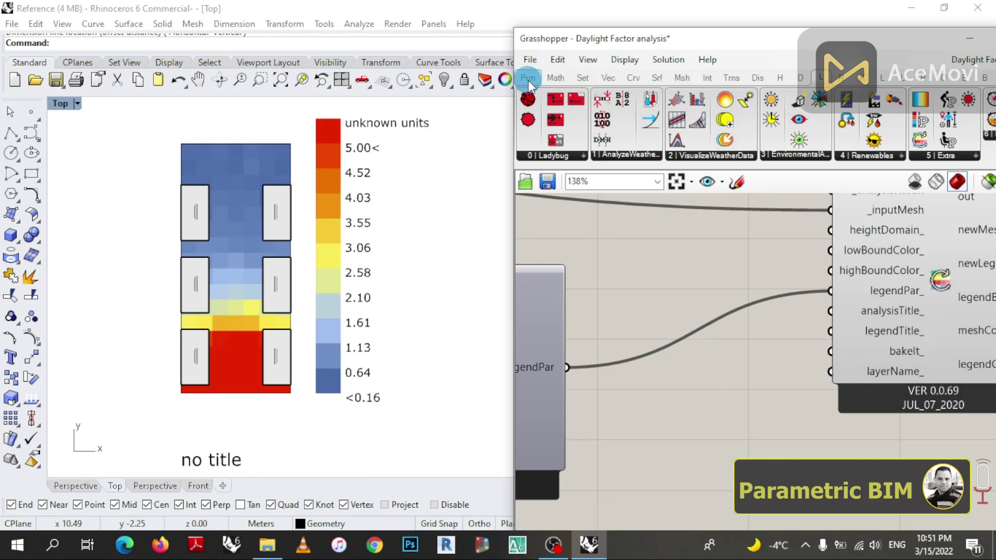
pyautogui.click(554, 78)
pyautogui.moveTo(727, 328); pyautogui.dragTo(722, 403)
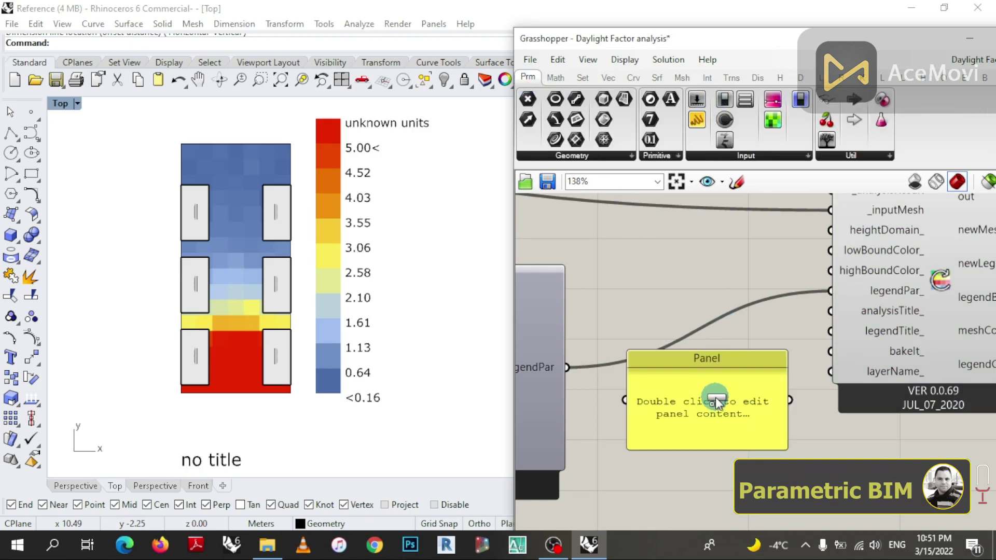
pyautogui.doubleClick(722, 404)
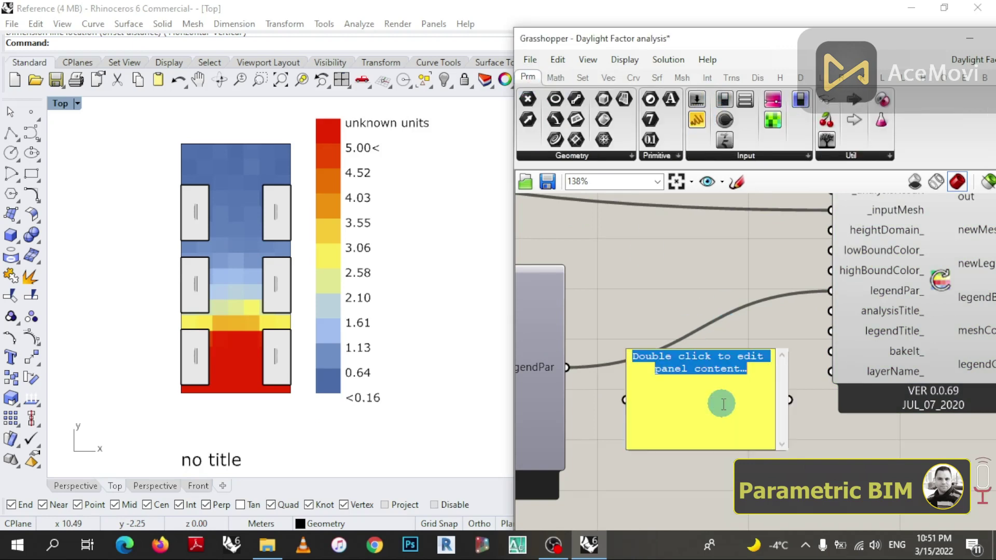
pyautogui.write('Dayli')
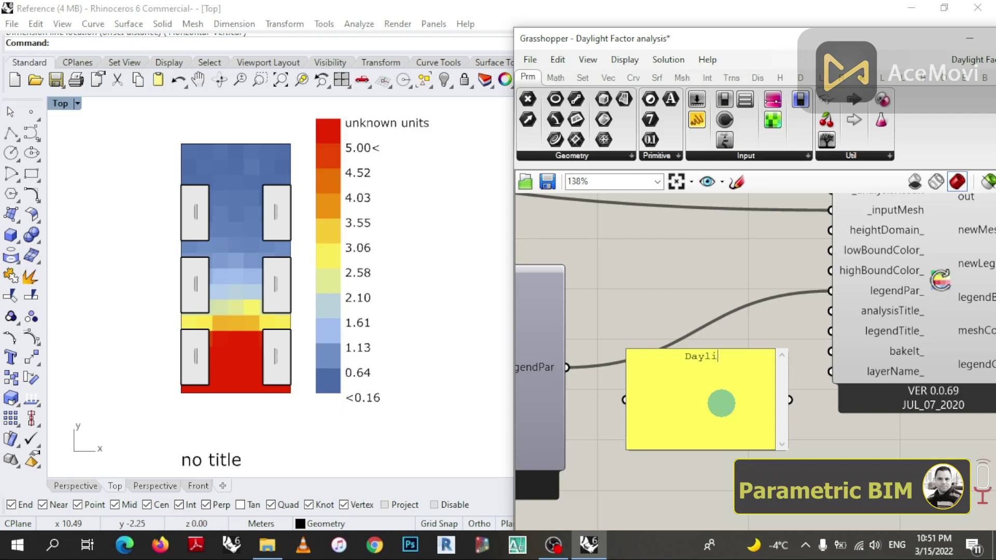
pyautogui.write('ght Fact')
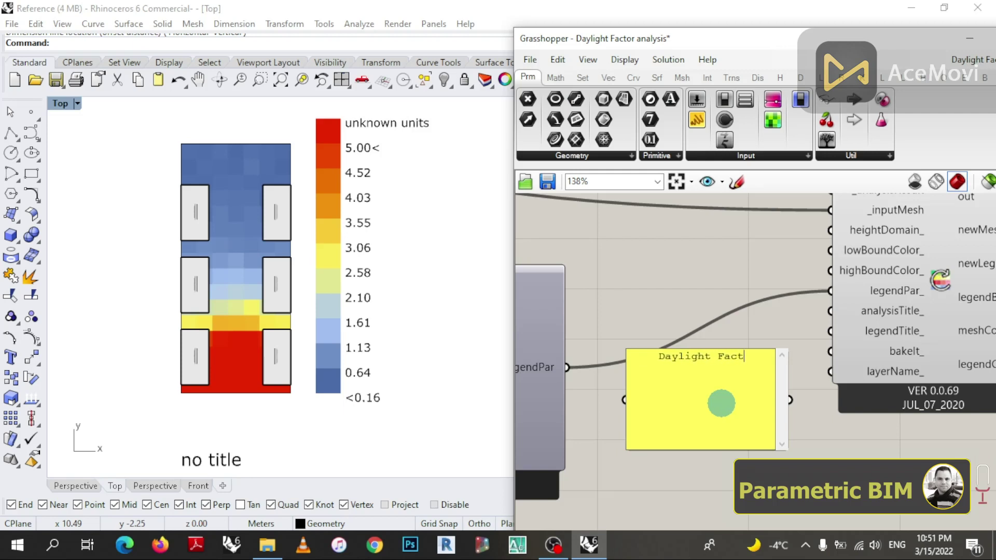
pyautogui.write('or')
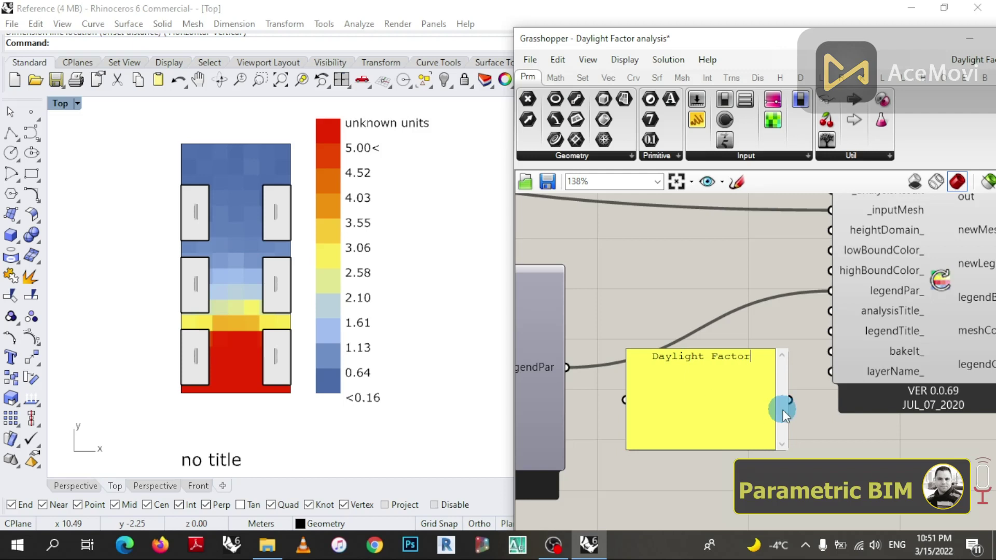
pyautogui.click(823, 412)
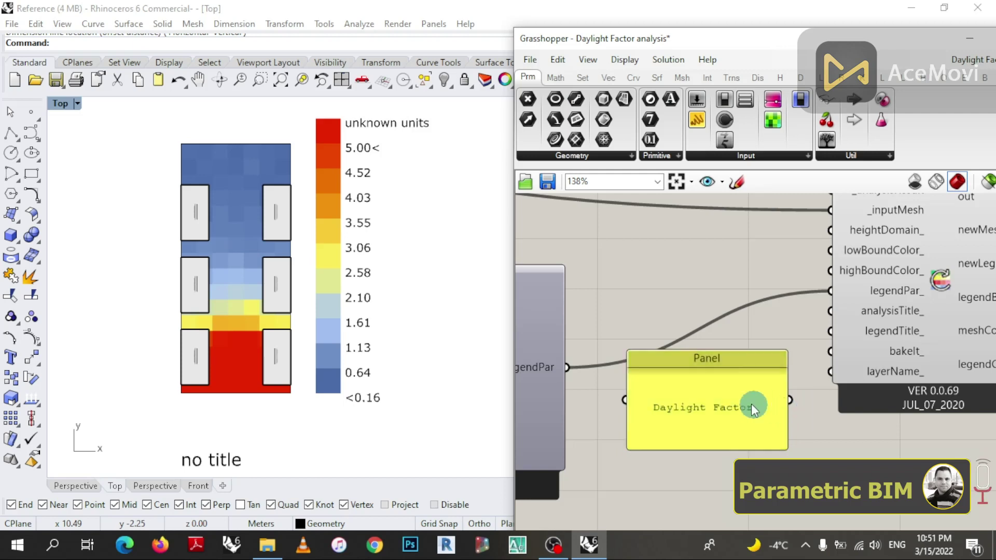
pyautogui.moveTo(720, 445); pyautogui.dragTo(702, 311)
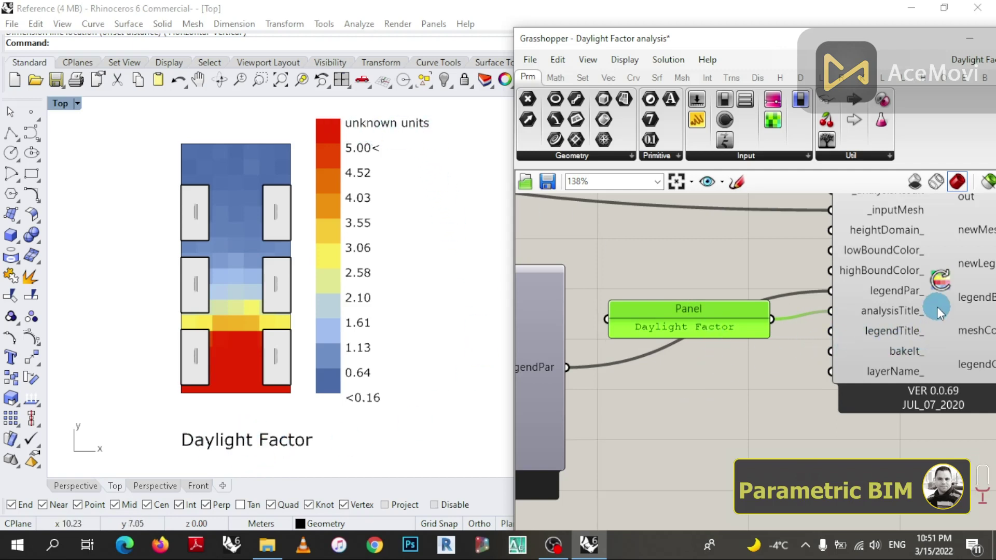
pyautogui.moveTo(721, 309)
pyautogui.mouseDown()
pyautogui.moveTo(725, 325)
pyautogui.moveTo(719, 306)
pyautogui.mouseUp()
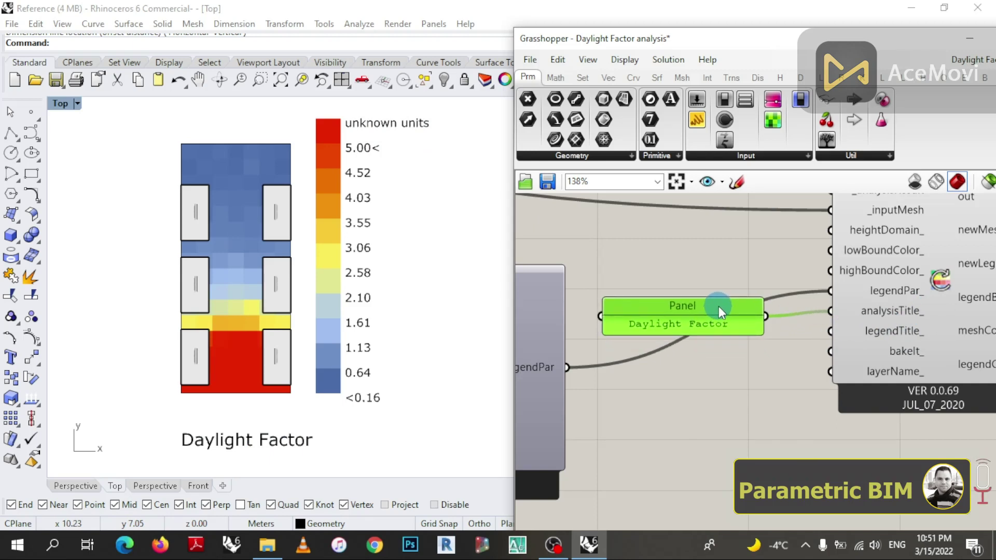
pyautogui.doubleClick(724, 385)
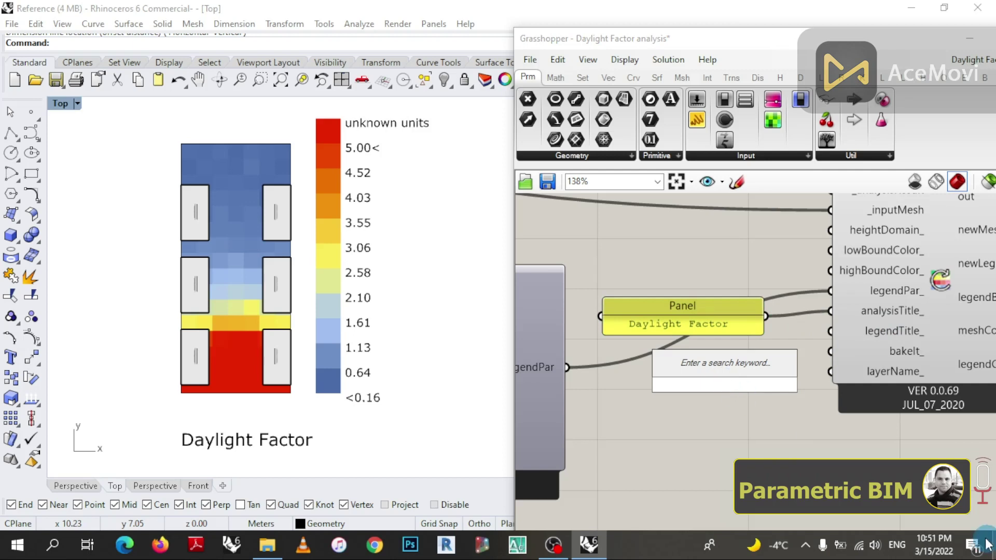
# - Add a '%' panel and wire it to the legendTitle_ input
pyautogui.moveTo(693, 120); pyautogui.dragTo(696, 400)
pyautogui.doubleClick(705, 404)
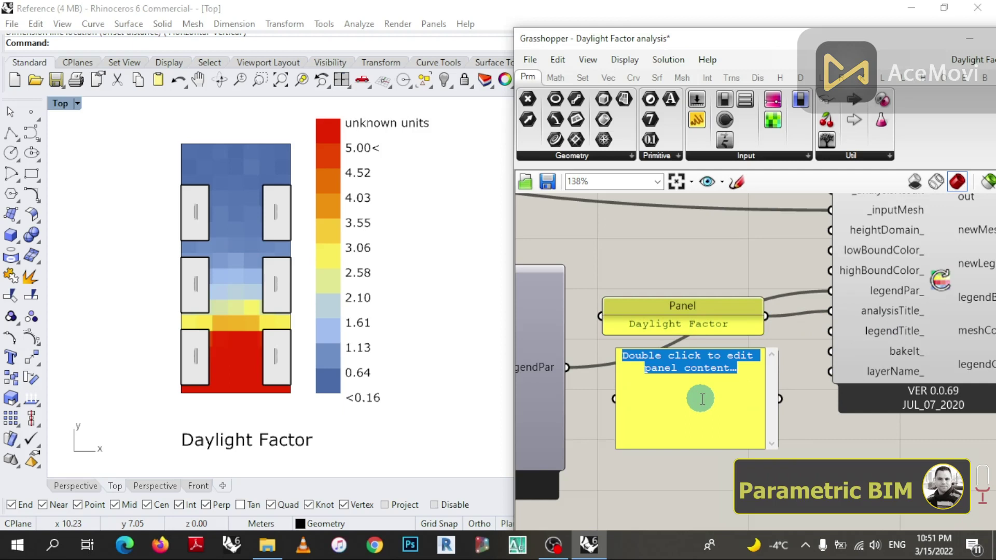
pyautogui.write('%')
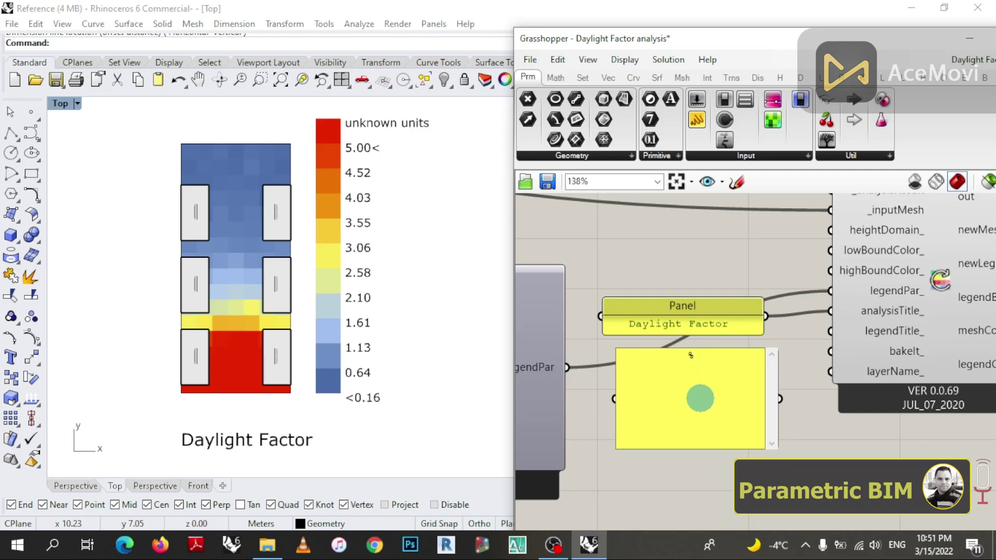
pyautogui.click(789, 388)
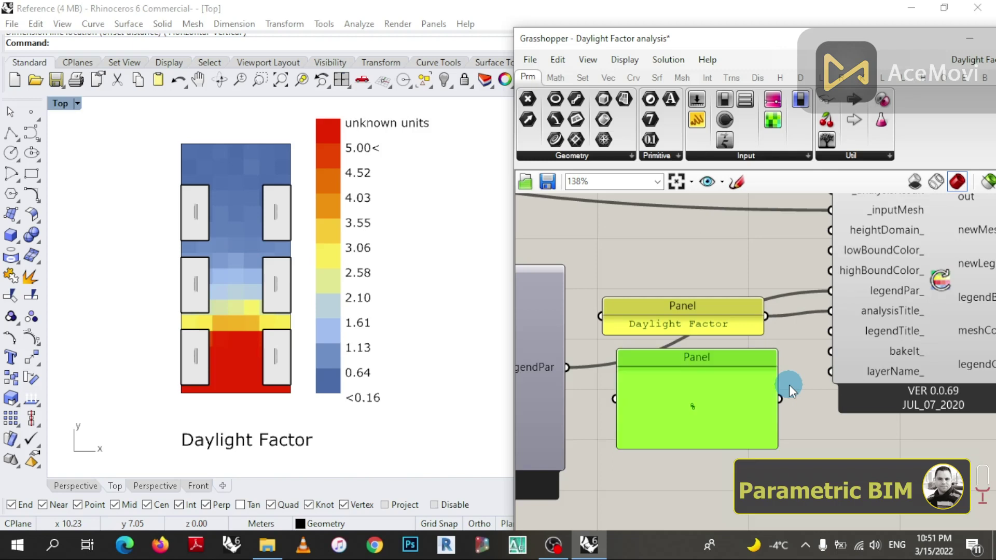
pyautogui.click(733, 451)
pyautogui.moveTo(734, 448); pyautogui.dragTo(704, 353)
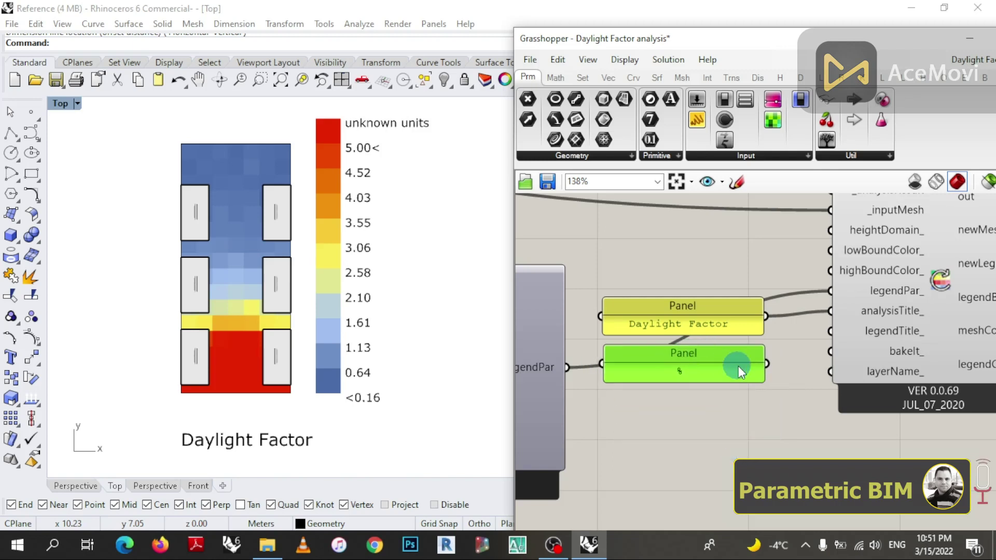
pyautogui.moveTo(767, 365); pyautogui.dragTo(829, 331)
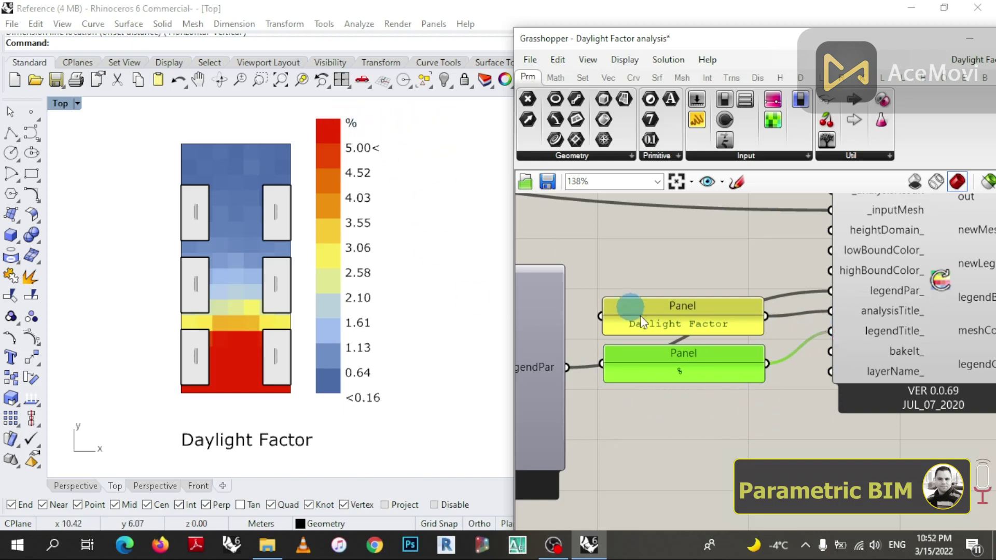
# - Change the gridSize slider to 0.1 so the analysis reruns on a finer grid
pyautogui.scroll(-6, 867, 389)
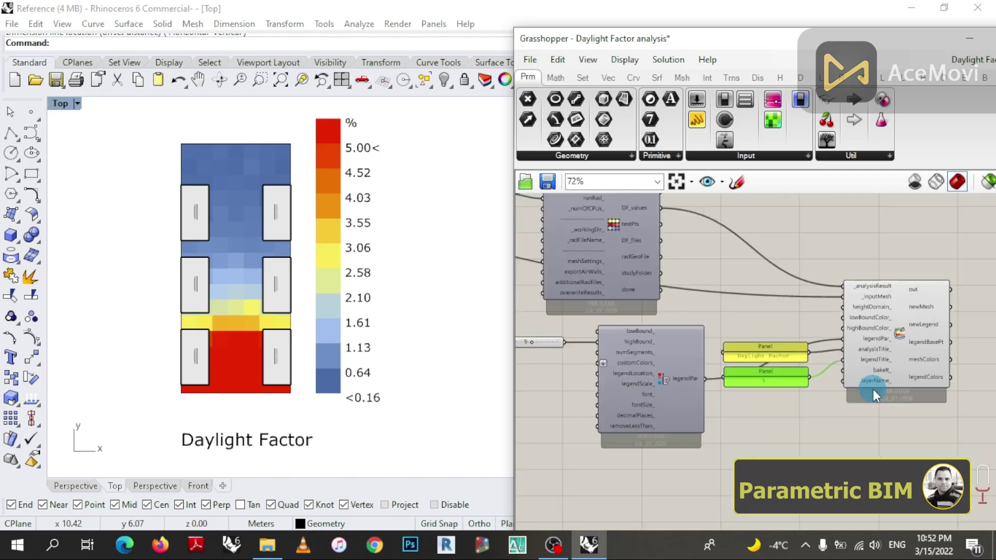
pyautogui.scroll(-1, 873, 389)
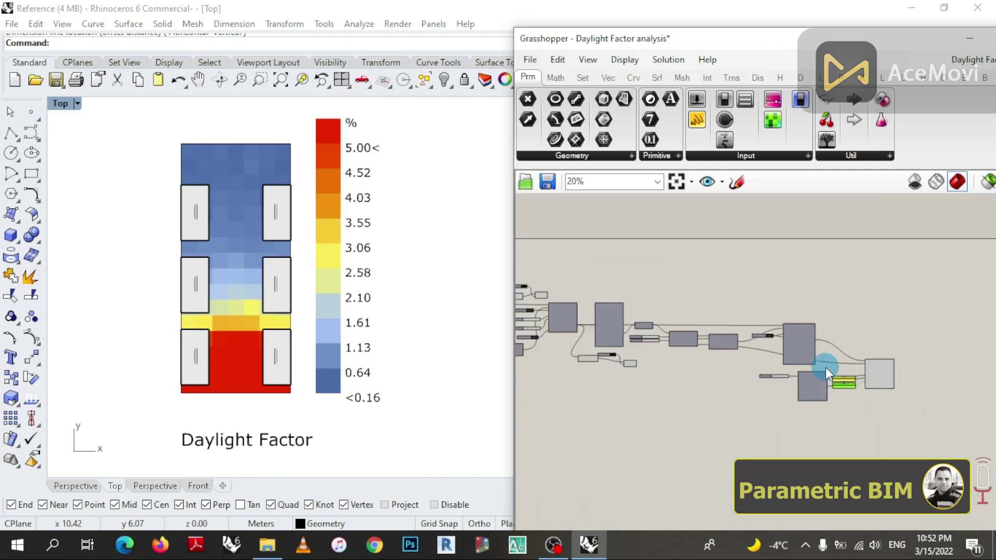
pyautogui.scroll(3, 856, 371)
pyautogui.scroll(3, 638, 332)
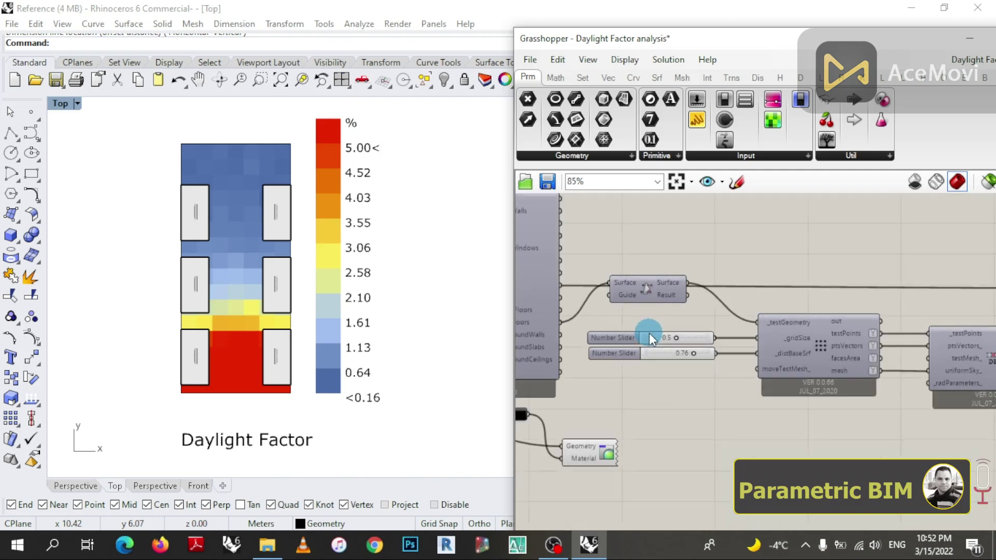
pyautogui.scroll(3, 649, 333)
pyautogui.scroll(2, 669, 341)
pyautogui.scroll(-1, 613, 341)
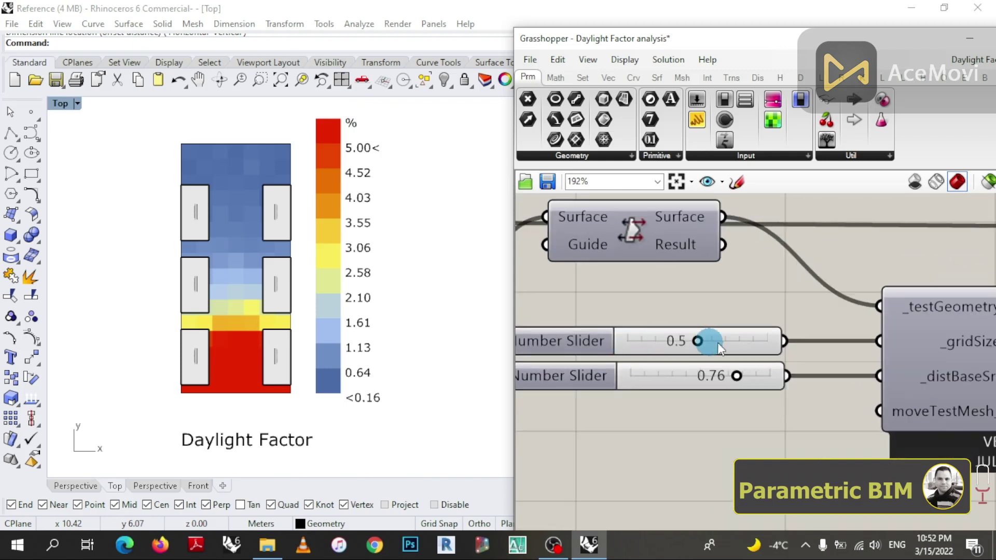
pyautogui.scroll(1, 711, 334)
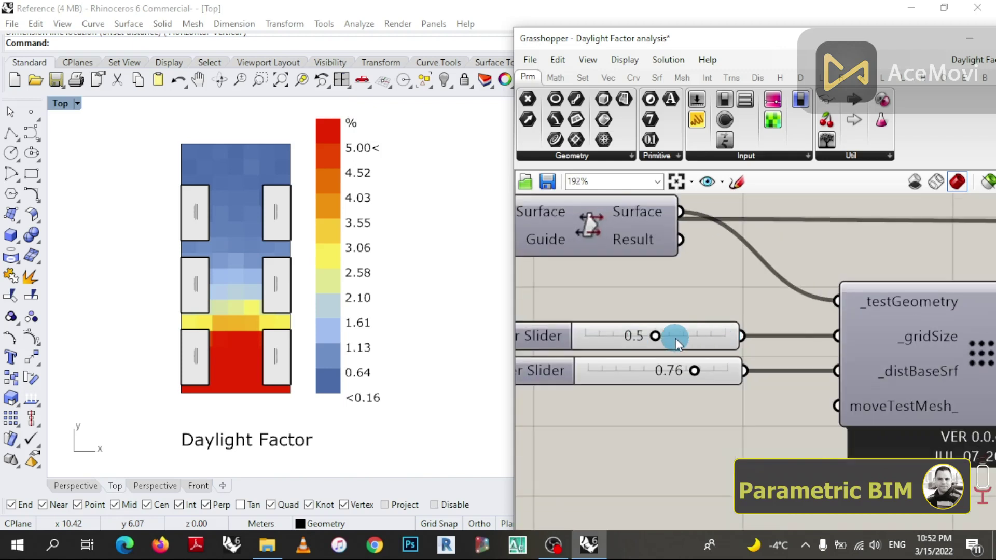
pyautogui.click(676, 338)
pyautogui.doubleClick(676, 337)
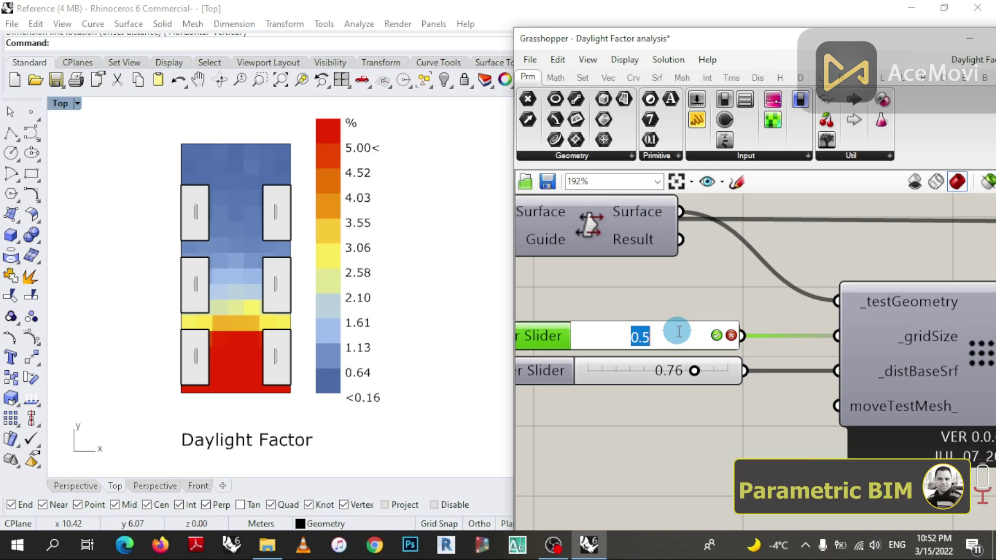
pyautogui.write('0.')
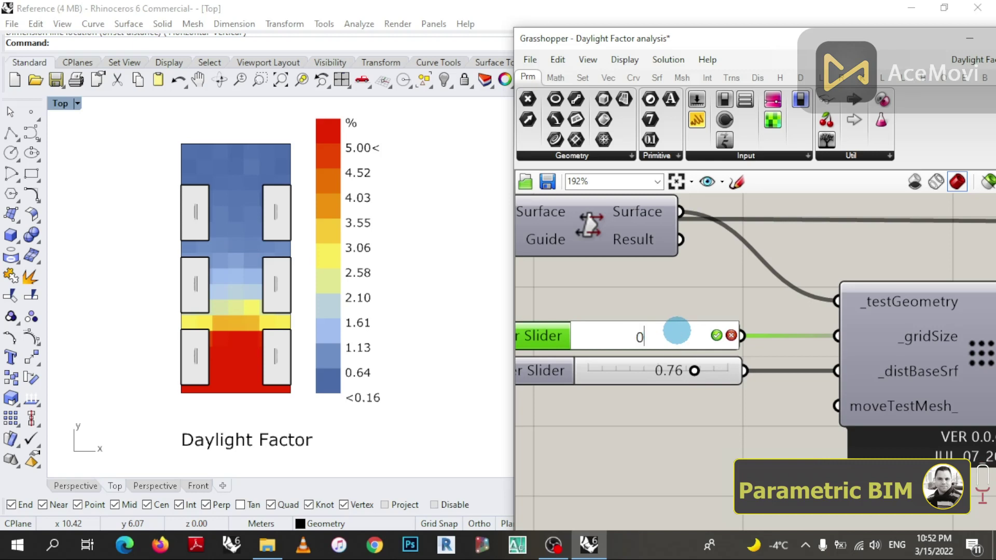
pyautogui.write('1')
pyautogui.press('Return')
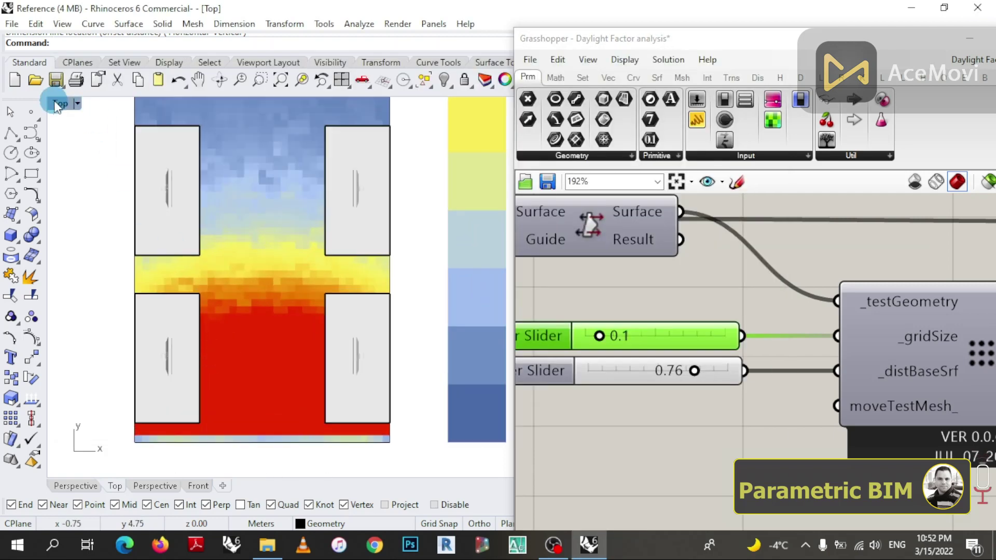
# - Maximize the Perspective view and orbit it to frame the room and legend
pyautogui.doubleClick(62, 103)
pyautogui.doubleClick(410, 103)
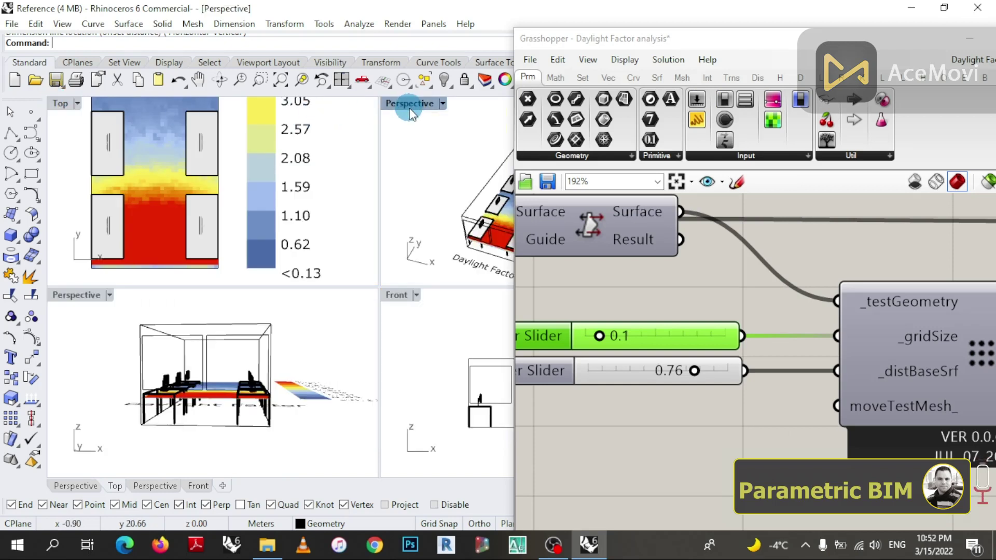
pyautogui.moveTo(398, 145); pyautogui.dragTo(358, 291, button='right')
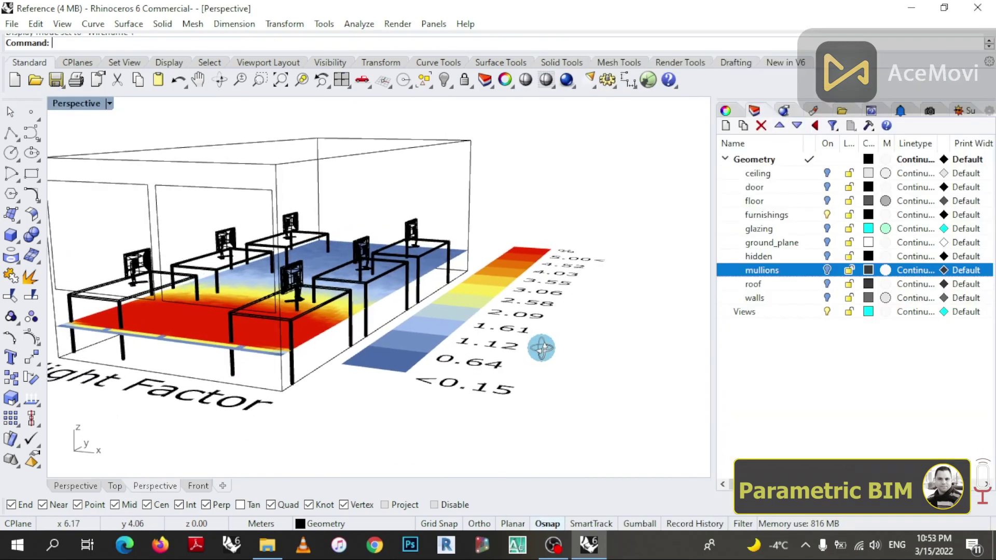
pyautogui.moveTo(541, 348); pyautogui.dragTo(520, 367, button='right')
pyautogui.press('Home')
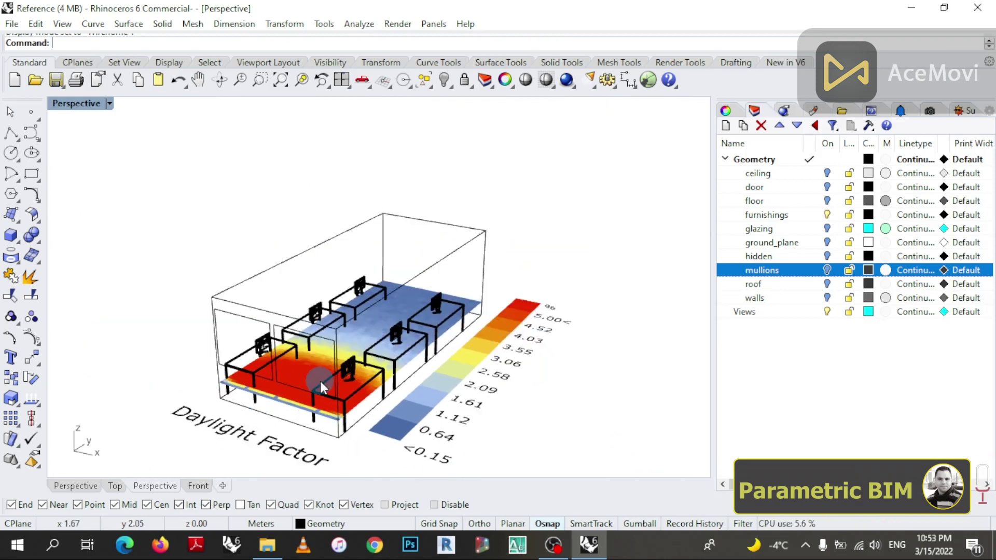
pyautogui.scroll(2, 319, 381)
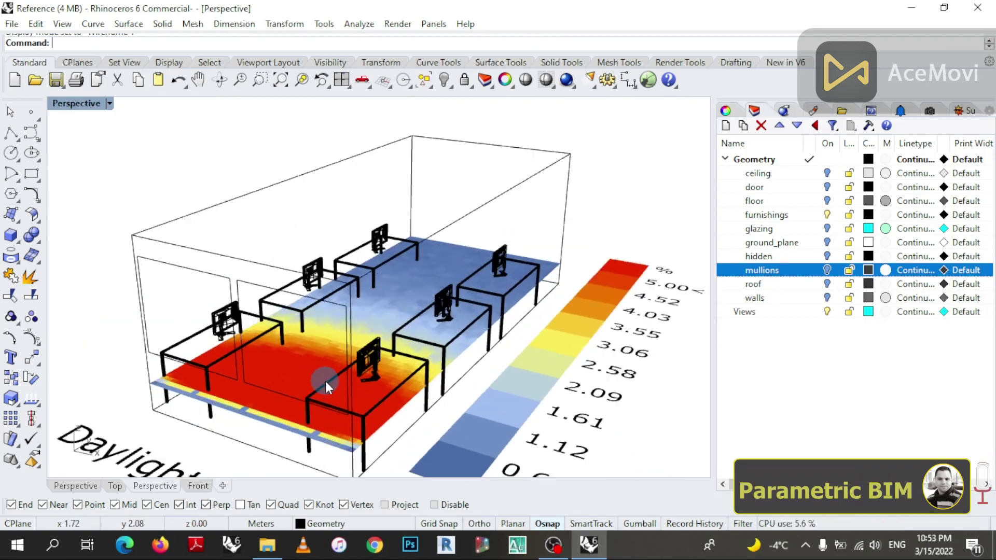
# - Turn on the walls, roof, mullions, hidden, ground_plane, glazing, floor and door layers
pyautogui.click(827, 298)
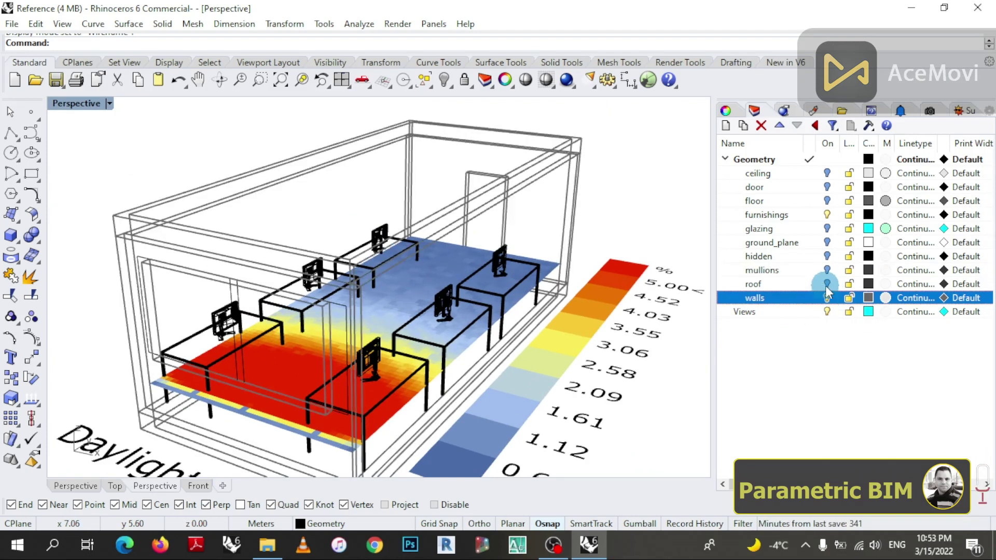
pyautogui.click(828, 284)
pyautogui.click(828, 269)
pyautogui.click(828, 257)
pyautogui.click(827, 243)
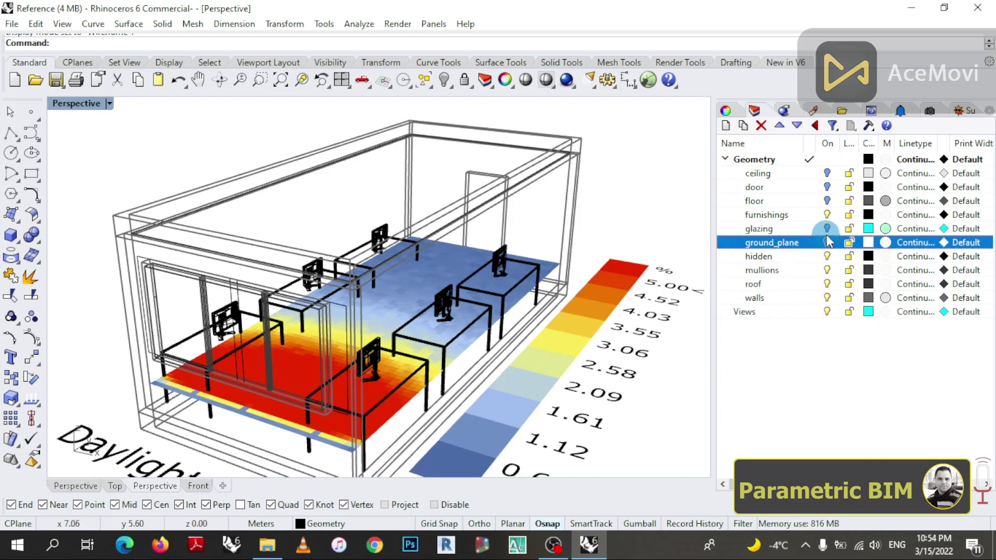
pyautogui.click(828, 228)
pyautogui.click(828, 201)
pyautogui.click(827, 187)
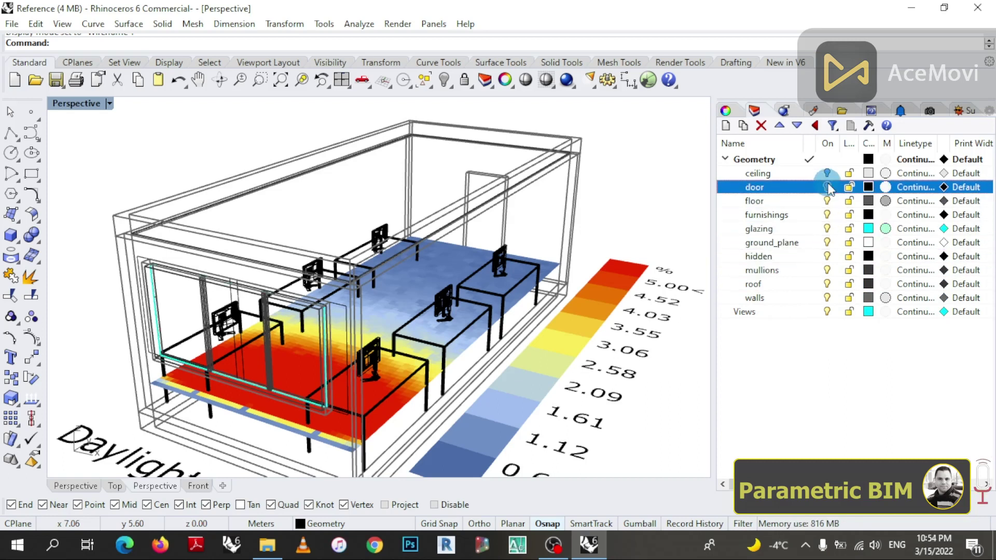